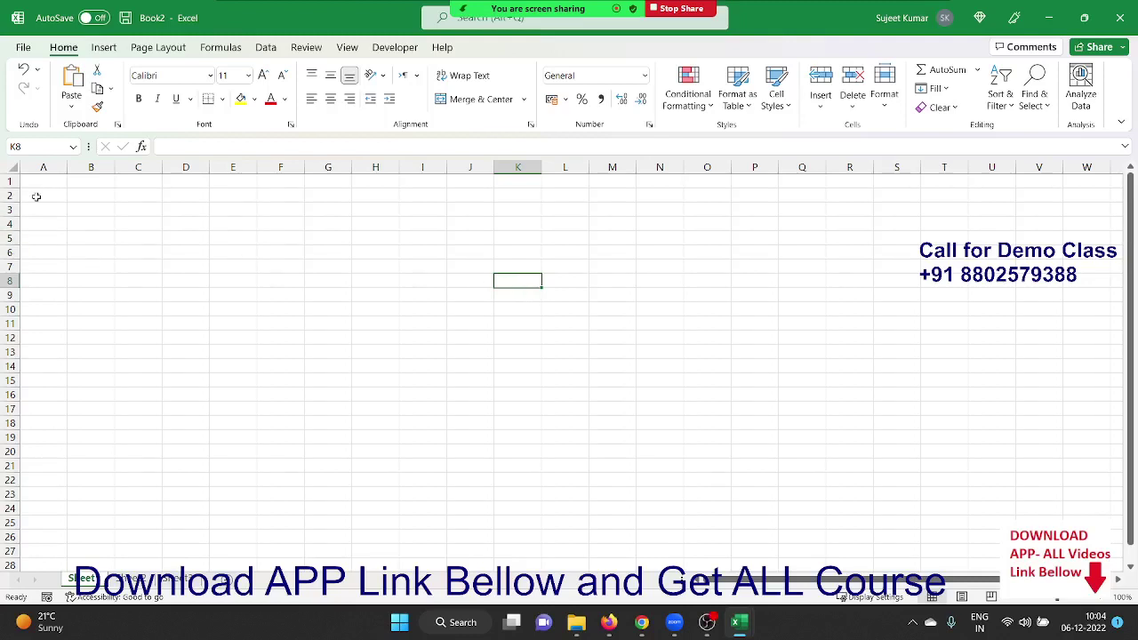
# Step: Enter the header Sales in cell A1
pyautogui.keyDown('ctrl'); pyautogui.scroll(4, 37, 197); pyautogui.keyUp('ctrl')
pyautogui.click(66, 194)
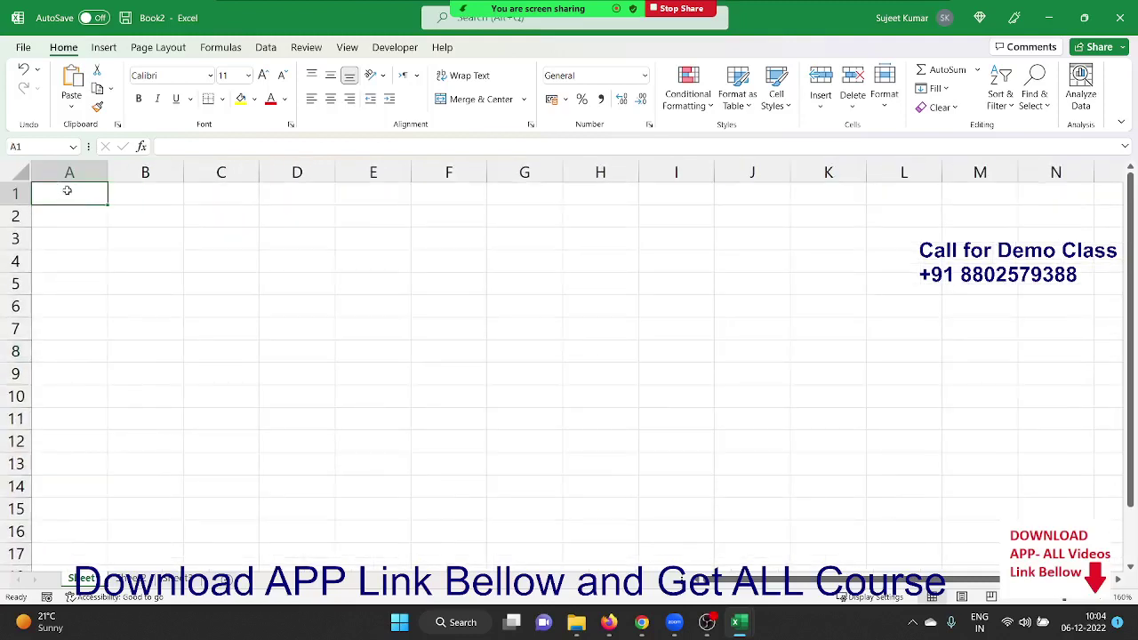
pyautogui.write('Sales')
pyautogui.press('Return')
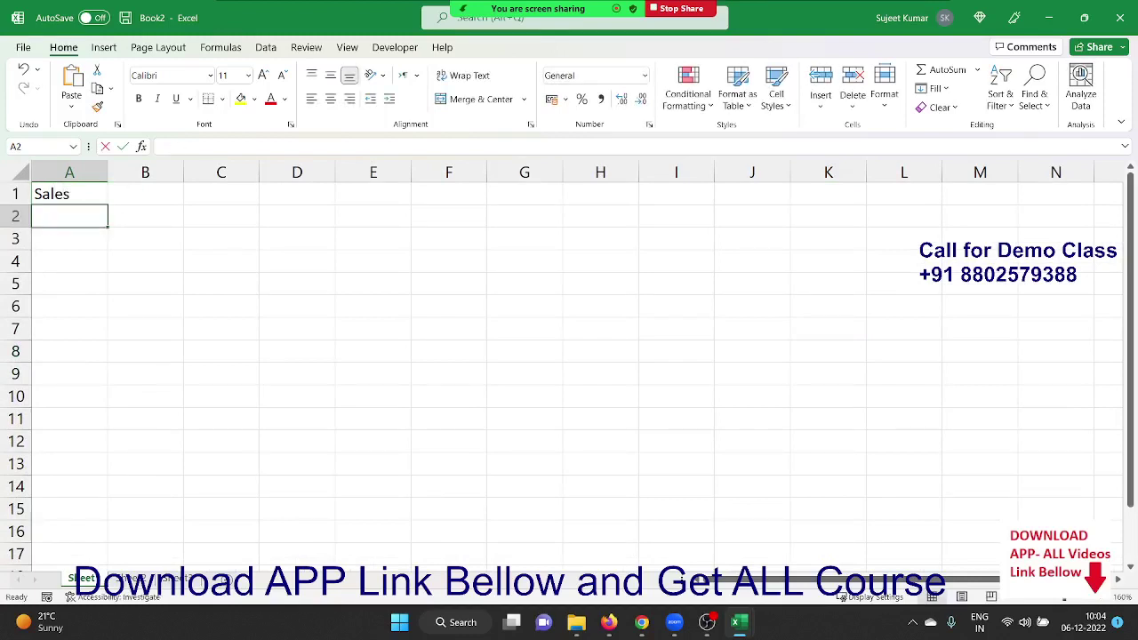
# Step: Enter the sales values 85, 36, 32, 36, 63 and 32 in A2:A7
pyautogui.write('85')
pyautogui.press('Return')
pyautogui.write('36')
pyautogui.press('Return')
pyautogui.write('32')
pyautogui.press('Return')
pyautogui.write('36')
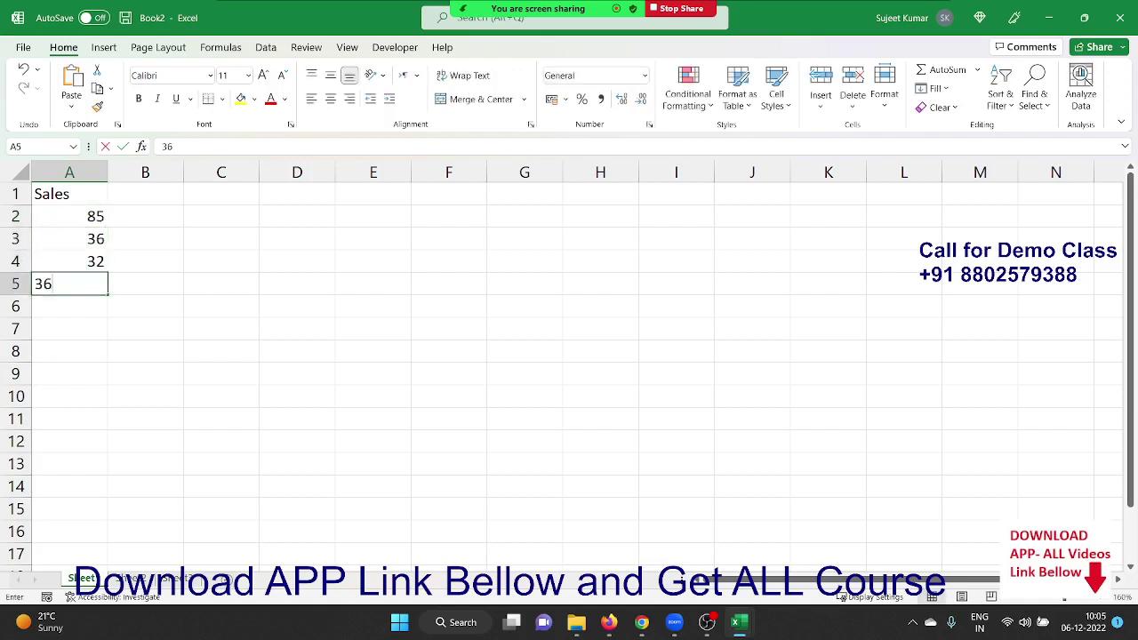
pyautogui.press('Return')
pyautogui.write('63')
pyautogui.press('Return')
pyautogui.write('32')
pyautogui.press('Return')
# Step: Fill A8 with 65 and A9 with 25, correcting the mistyped entries
pyautogui.write('3')
pyautogui.press('Return')
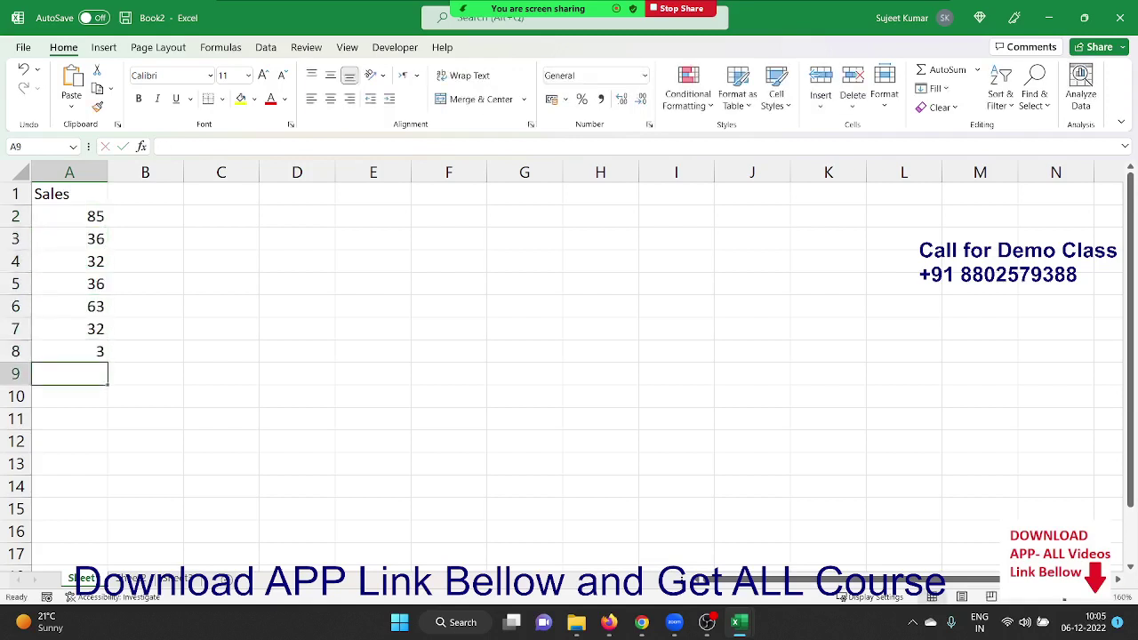
pyautogui.click(70, 351)
pyautogui.write('65')
pyautogui.press('Return')
pyautogui.write('25')
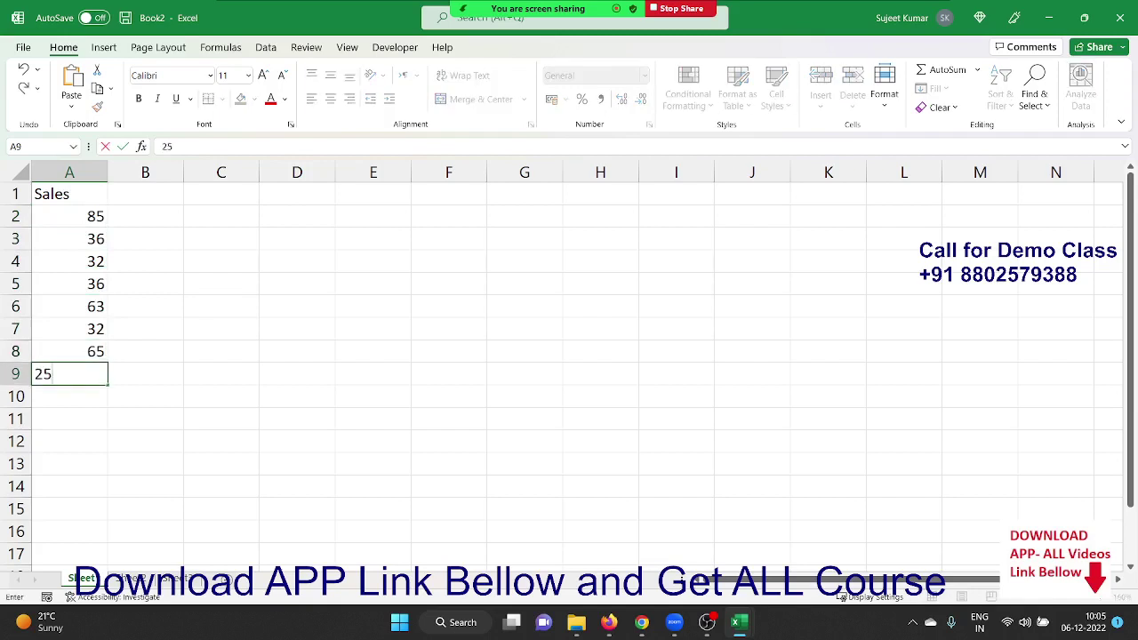
pyautogui.write('36')
pyautogui.press('BackSpace')
pyautogui.press('BackSpace')
pyautogui.press('Return')
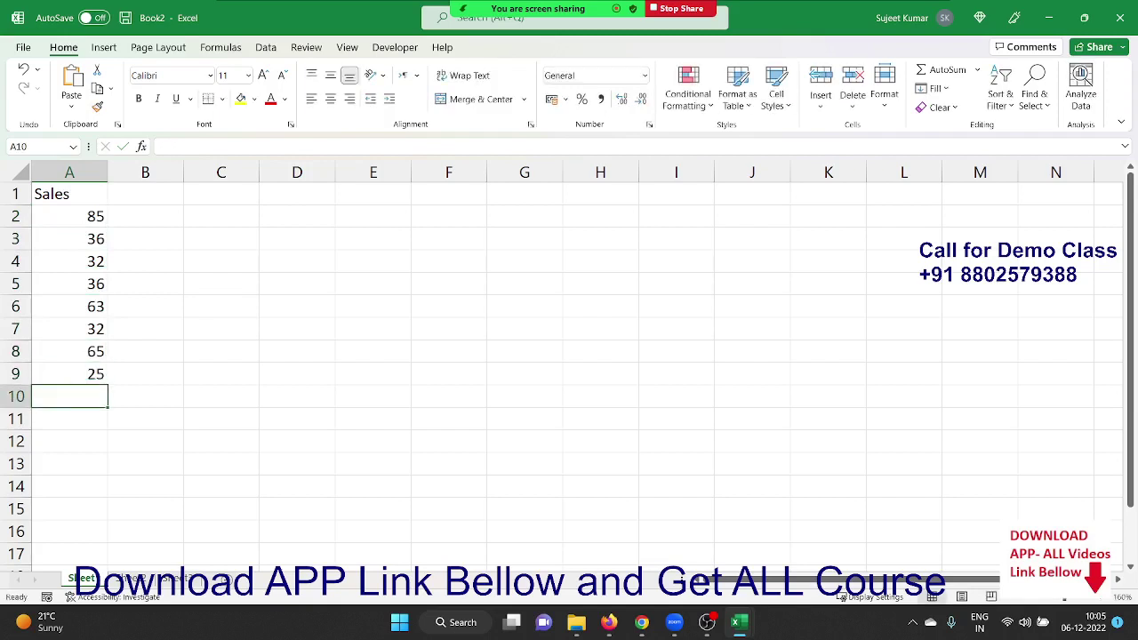
pyautogui.click(118, 200)
# Step: Type the header inc in B1, the rule >50 in D2 and 500 in E2
pyautogui.write('Inc')
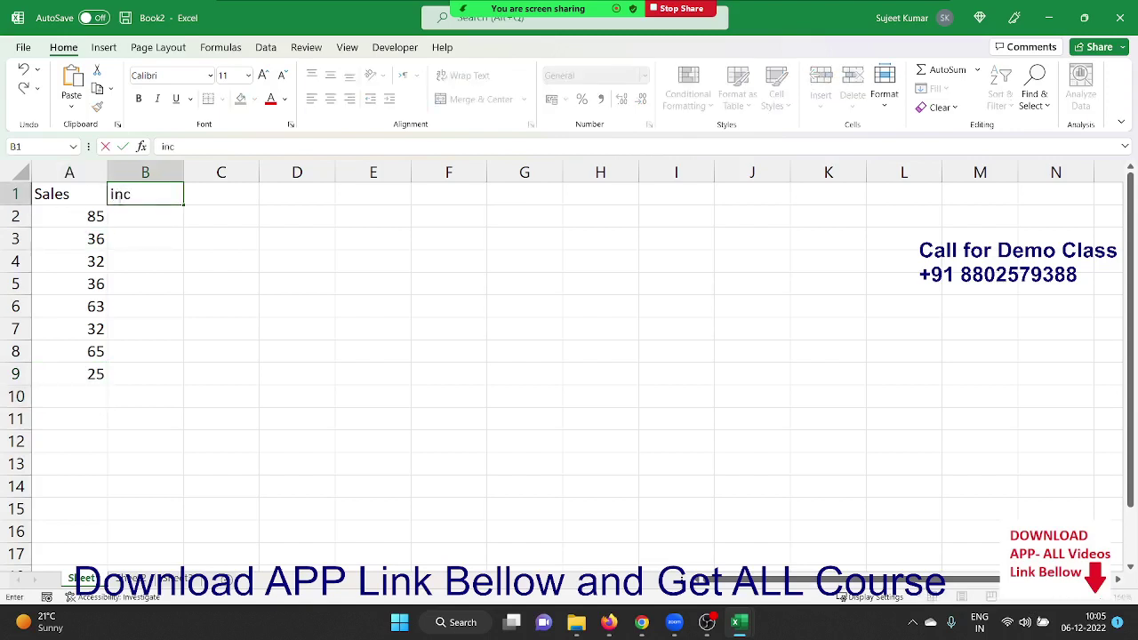
pyautogui.press('Return')
pyautogui.press('Right')
pyautogui.press('Right')
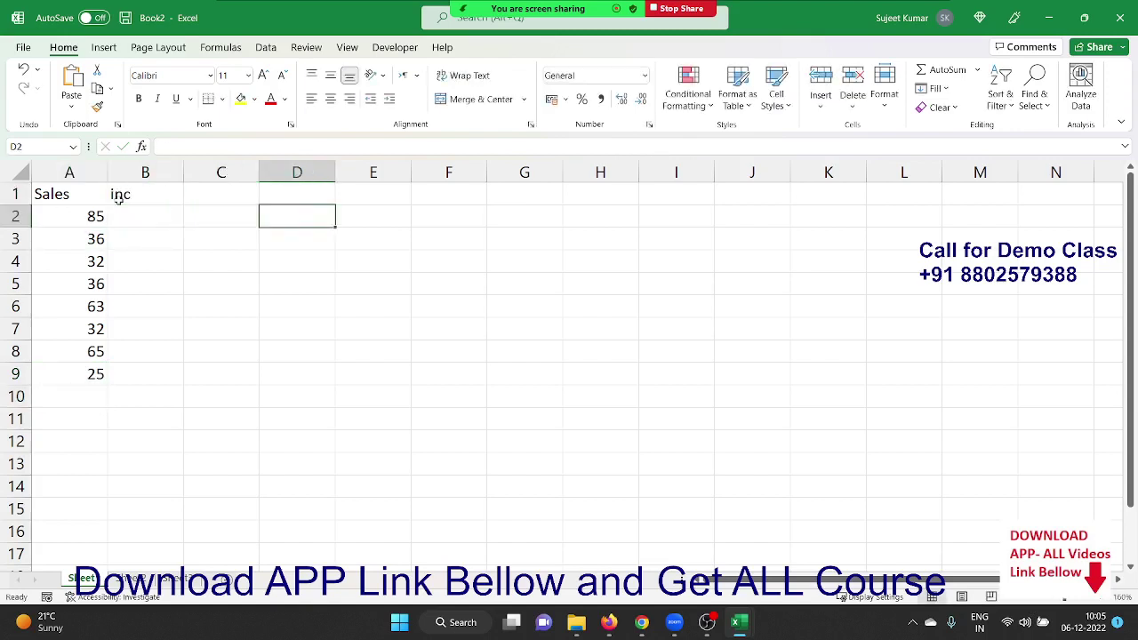
pyautogui.write('>50')
pyautogui.press('Right')
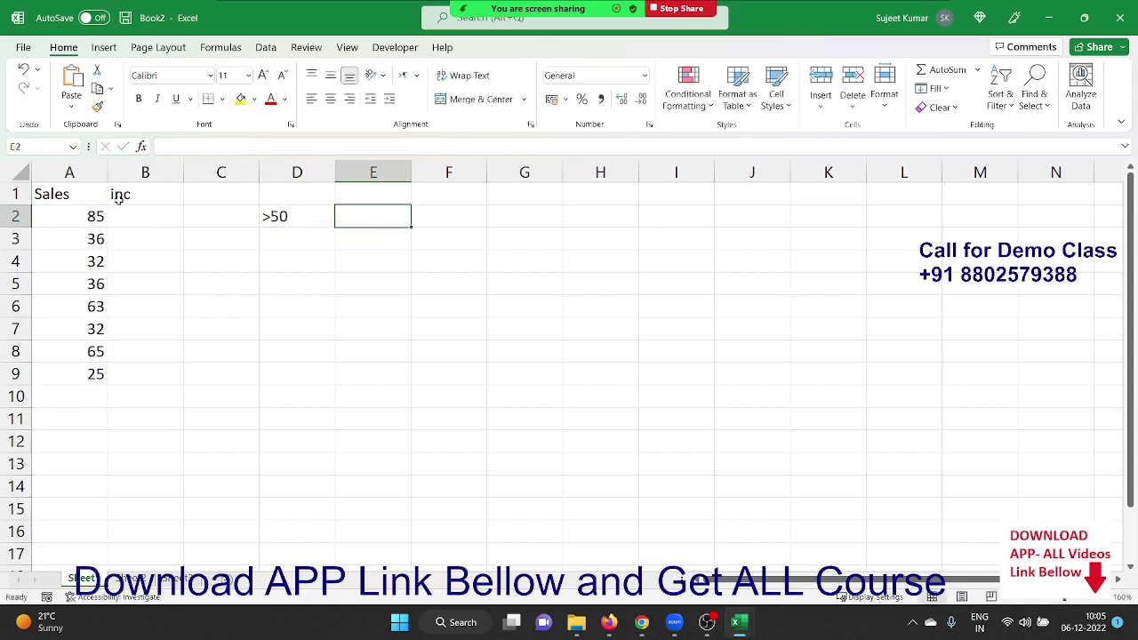
pyautogui.write('500')
pyautogui.press('Return')
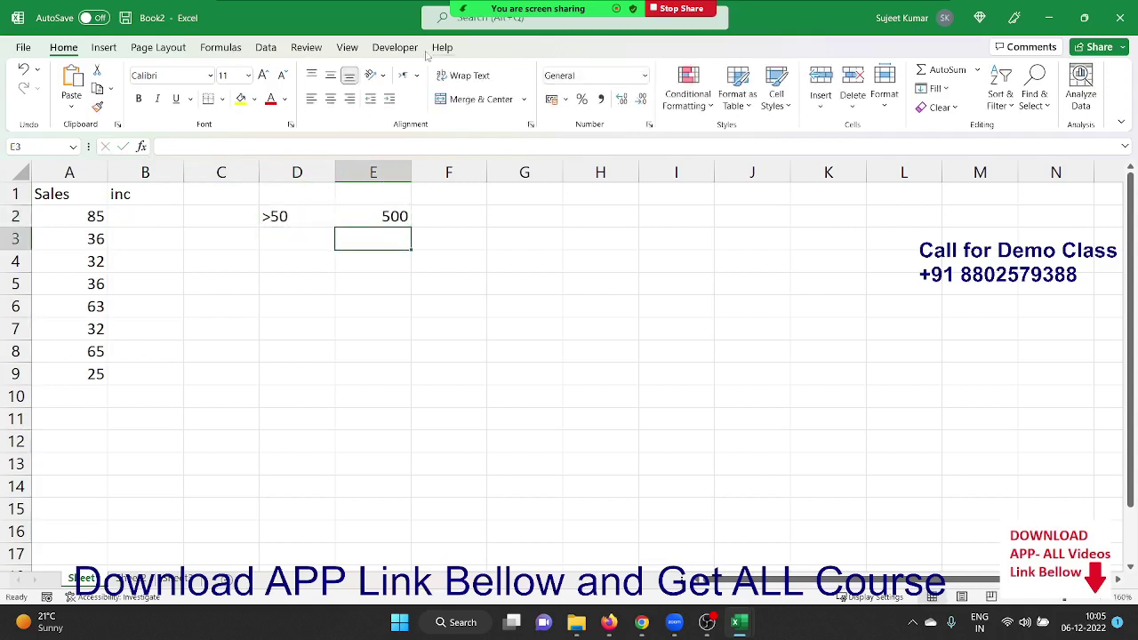
pyautogui.click(395, 47)
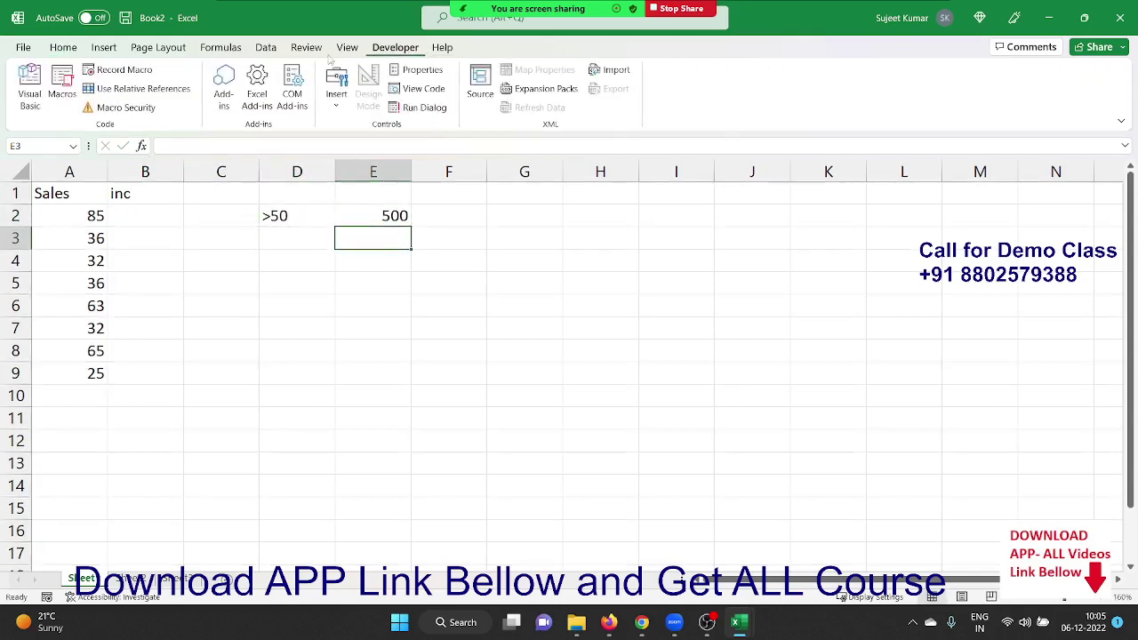
# Step: Open the Visual Basic editor and tile it beside the Excel workbook
pyautogui.click(29, 99)
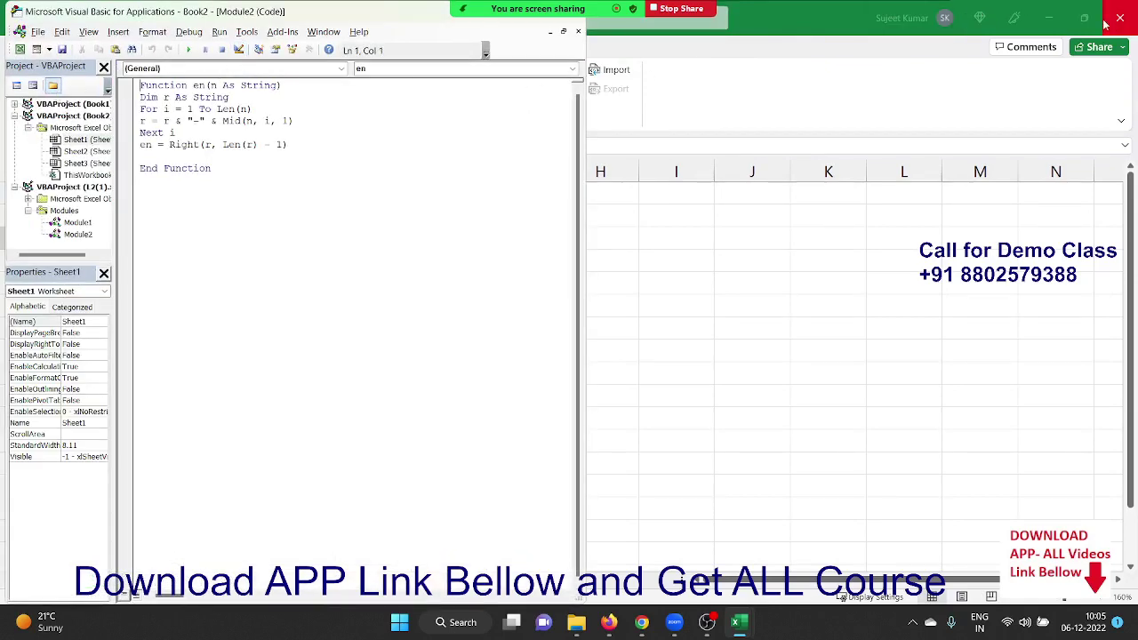
pyautogui.moveTo(1078, 20)
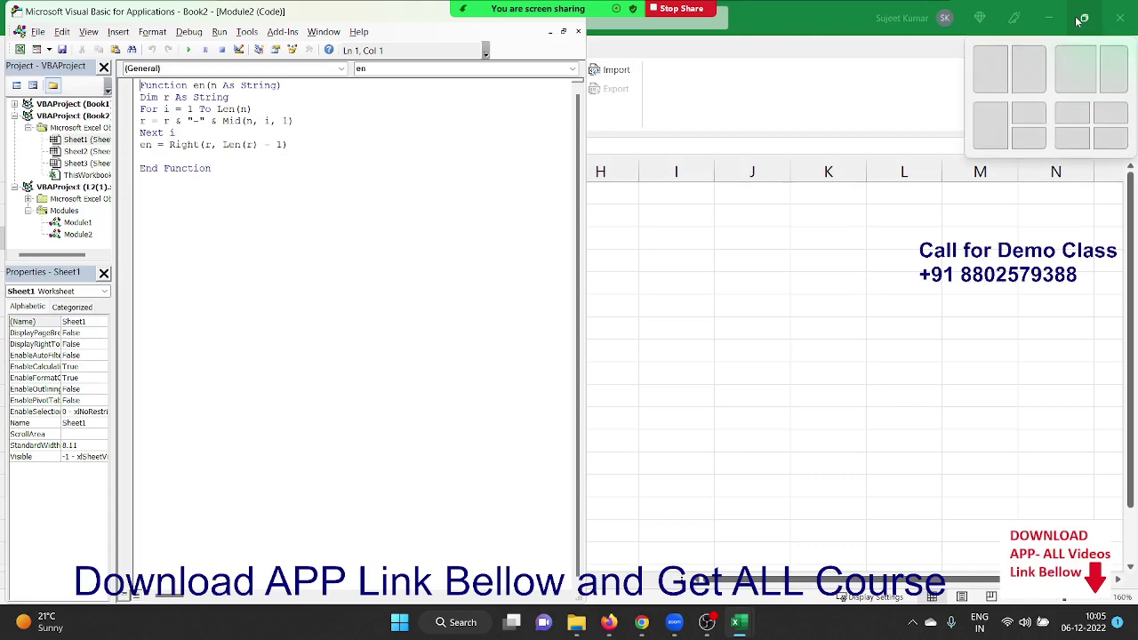
pyautogui.click(1029, 69)
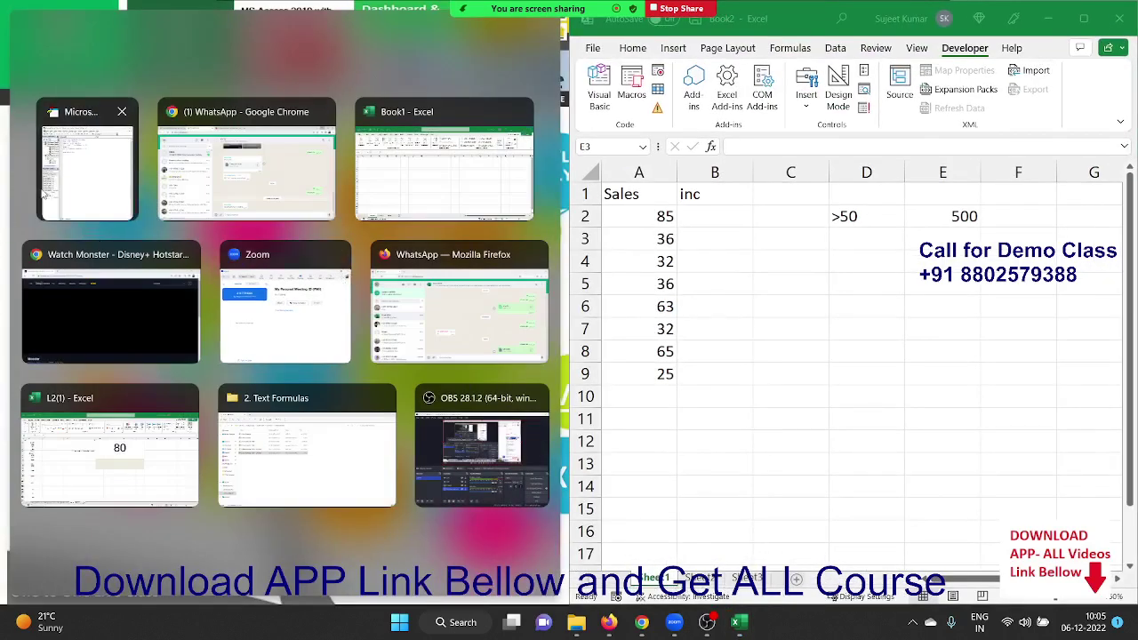
pyautogui.click(73, 186)
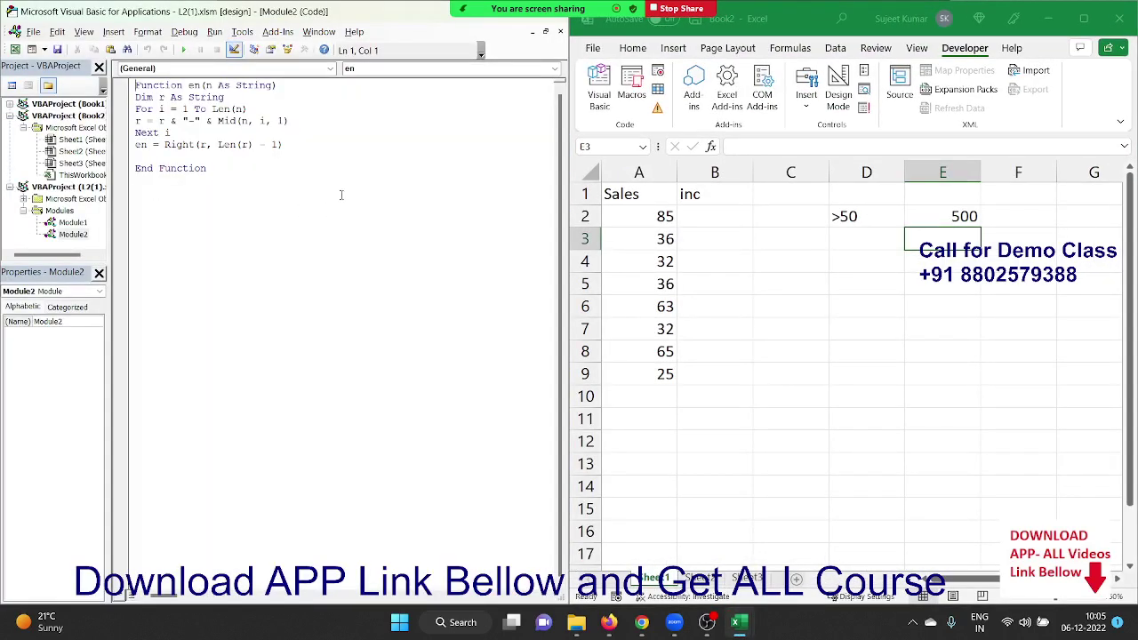
# Step: Insert a new empty Module1 into the Book2 project
pyautogui.moveTo(223, 172); pyautogui.dragTo(77, 80)
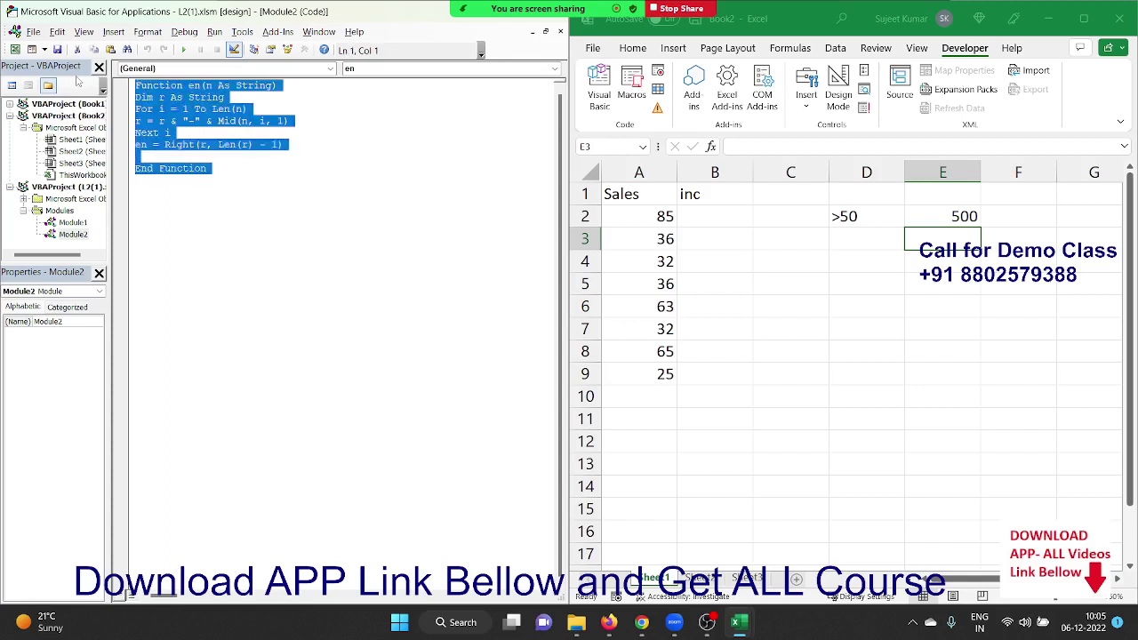
pyautogui.press('Delete')
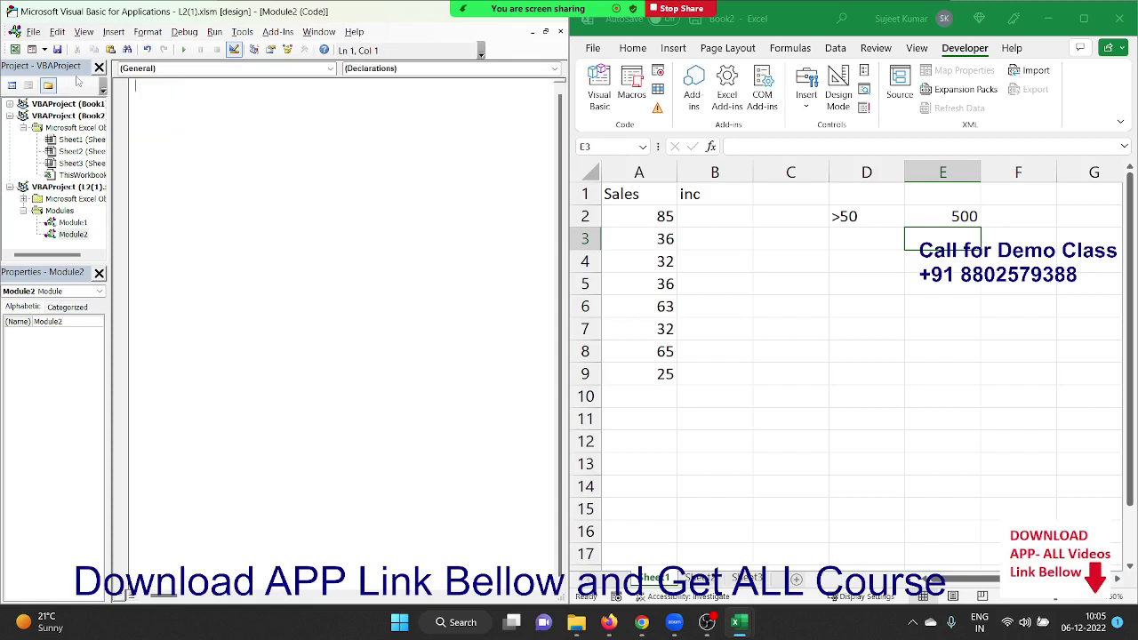
pyautogui.hotkey('ctrl', 'z')
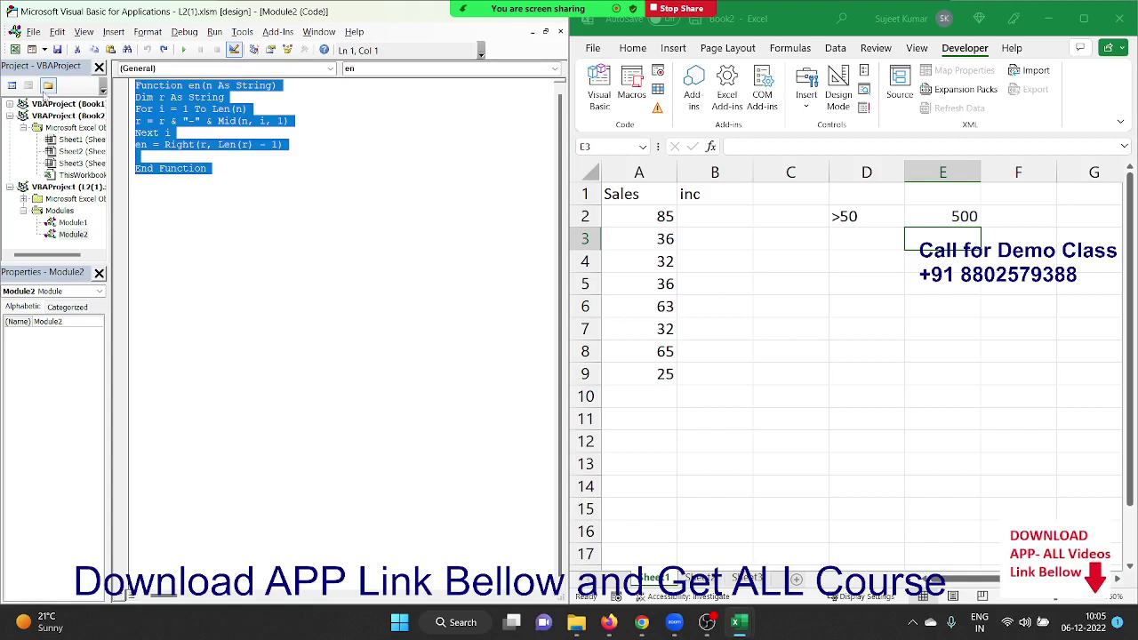
pyautogui.click(64, 166)
pyautogui.click(114, 32)
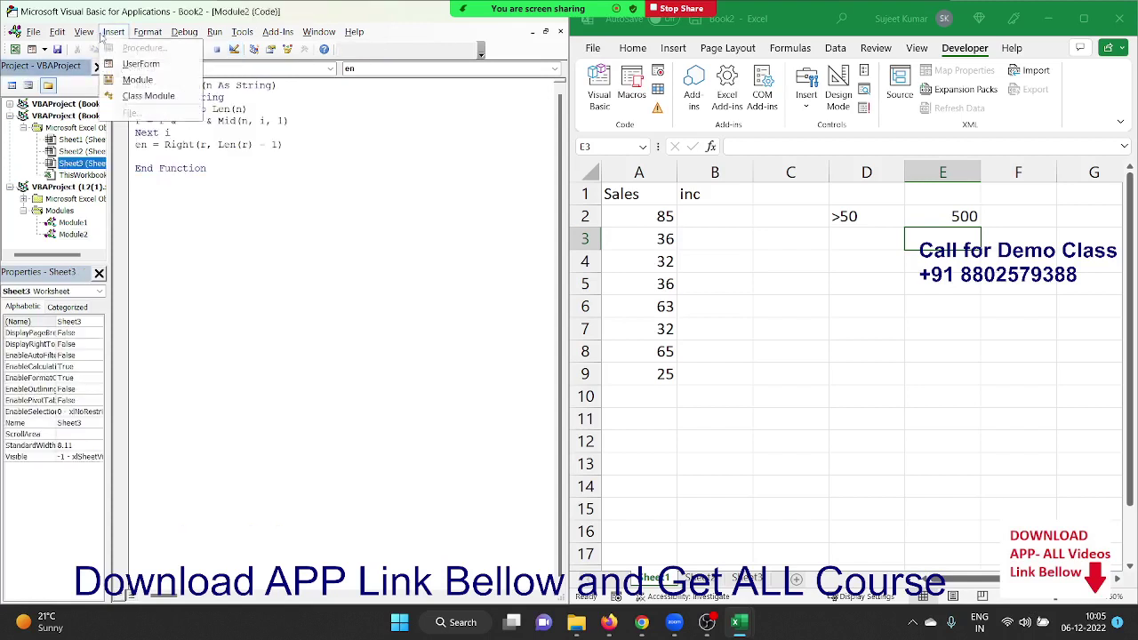
pyautogui.click(135, 80)
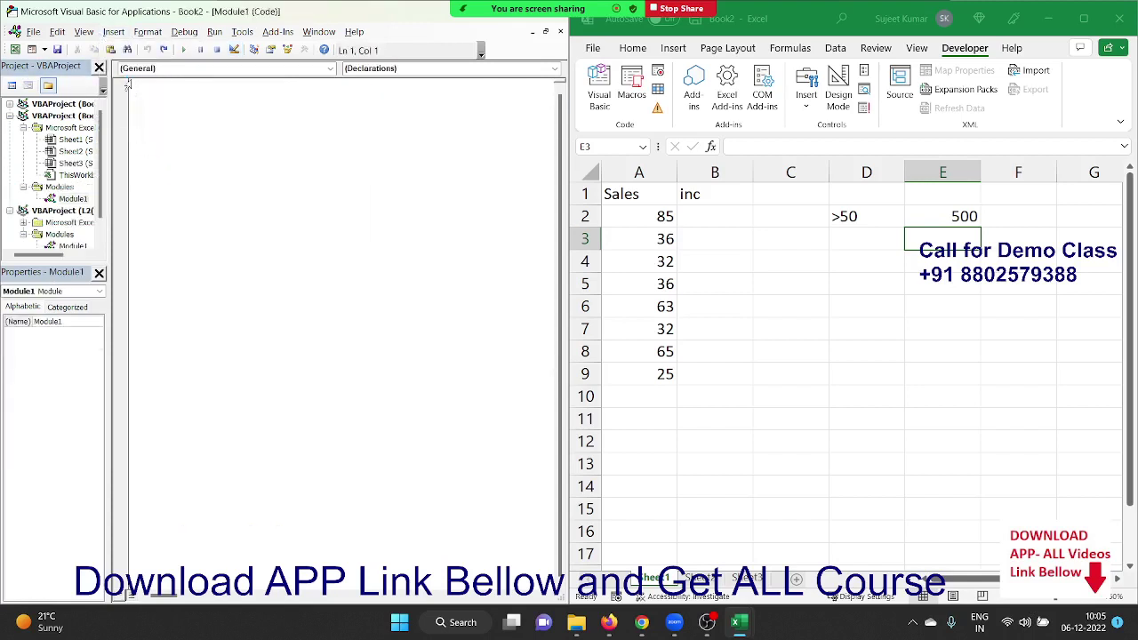
# Step: Start the procedure Sub if_1() with blank lines inside it
pyautogui.write('sub')
pyautogui.write('if_')
pyautogui.write('1()')
pyautogui.press('Return')
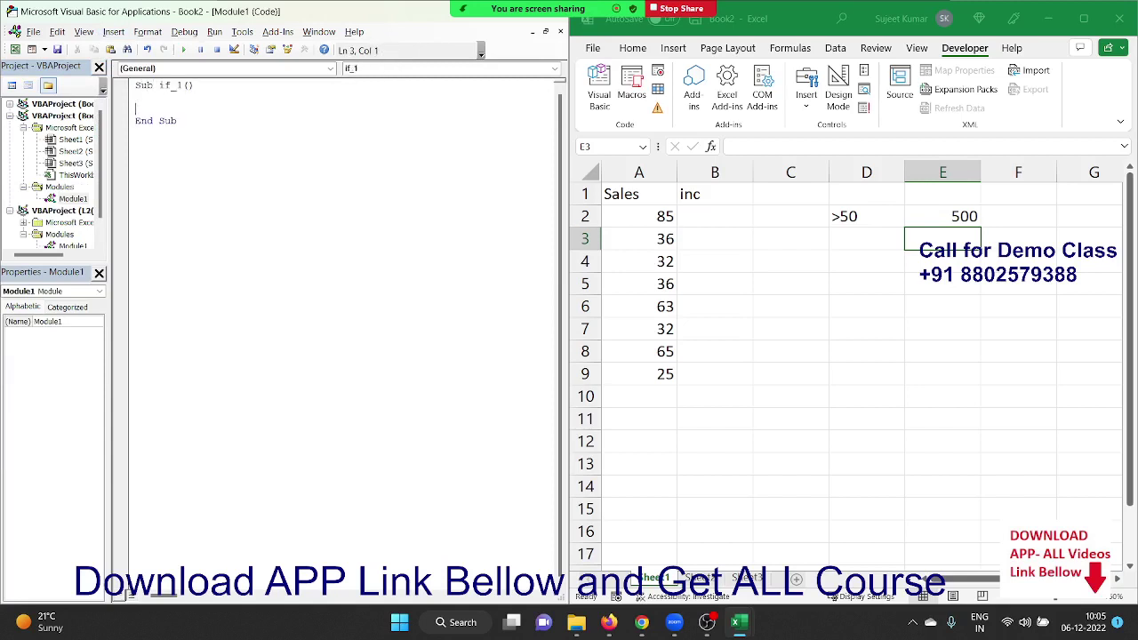
pyautogui.press('Return')
pyautogui.press('Return')
pyautogui.press('Return')
pyautogui.press('Up')
pyautogui.press('Up')
# Step: Write the line If Range("A2").Value > 50 Then Range("B2").Value = 500
pyautogui.write('range')
pyautogui.press('BackSpace')
pyautogui.press('BackSpace')
pyautogui.press('BackSpace')
pyautogui.write('if ')
pyautogui.write('range')
pyautogui.write('("A2')
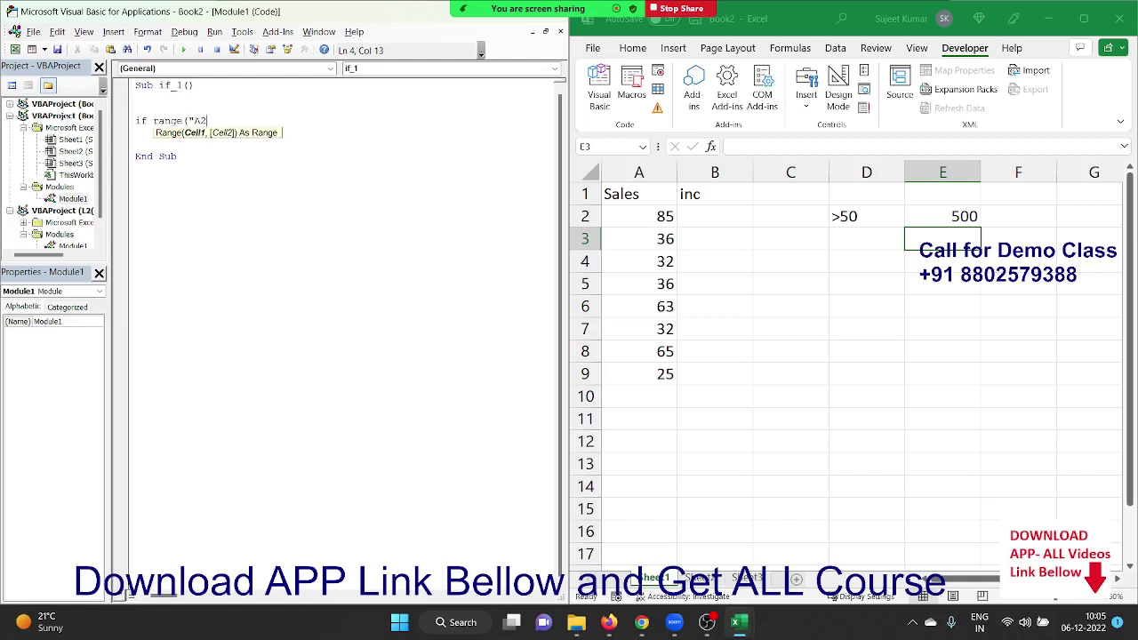
pyautogui.write('")>')
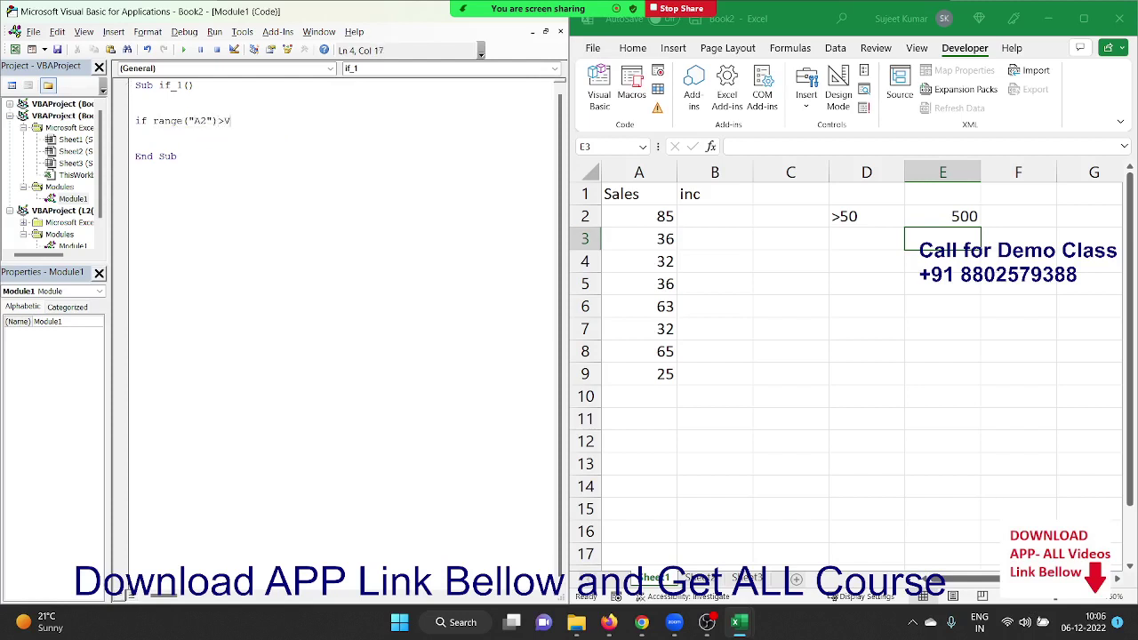
pyautogui.write('V')
pyautogui.click(131, 86)
pyautogui.press('Return')
pyautogui.press('BackSpace')
pyautogui.press('BackSpace')
pyautogui.write('.v')
pyautogui.click(237, 144)
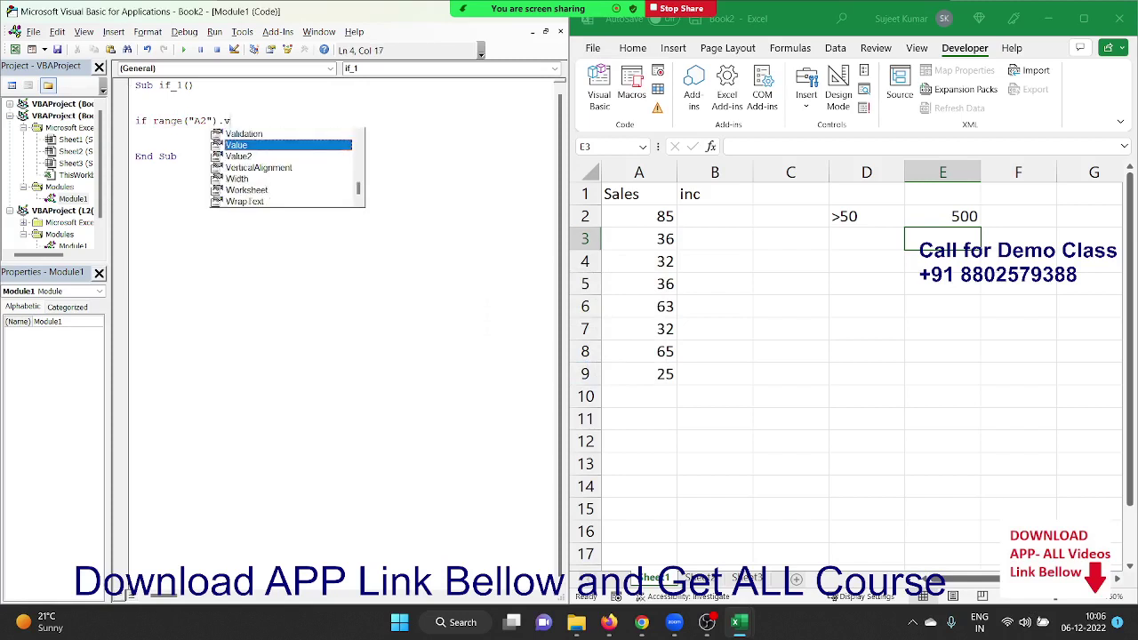
pyautogui.press('Tab')
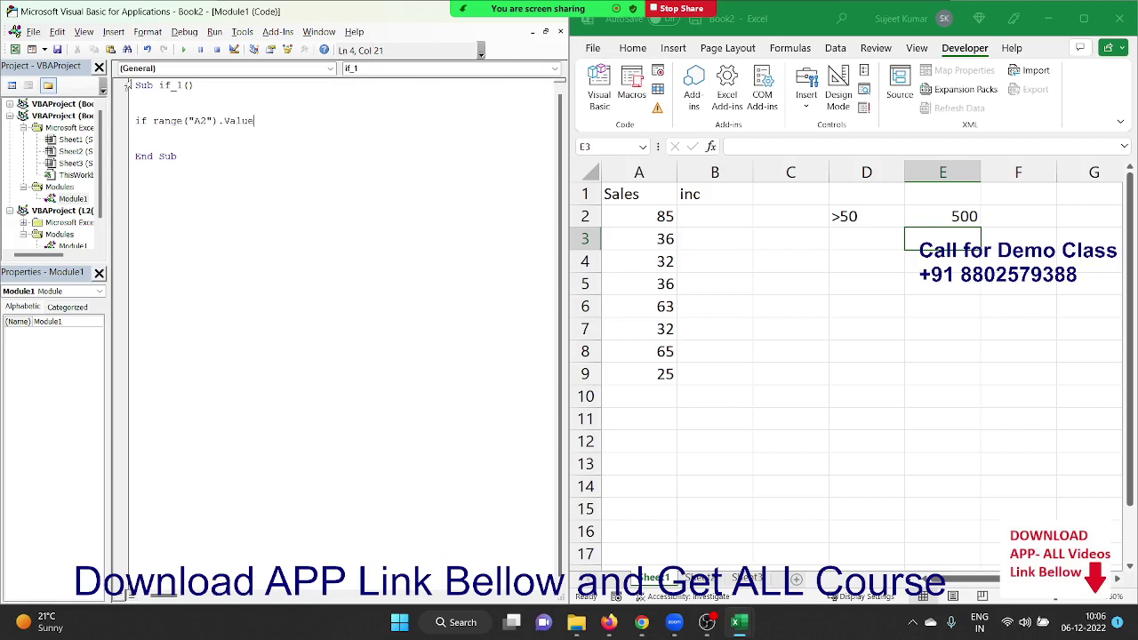
pyautogui.write('>')
pyautogui.write('5')
pyautogui.write('0 then')
pyautogui.write(' range(')
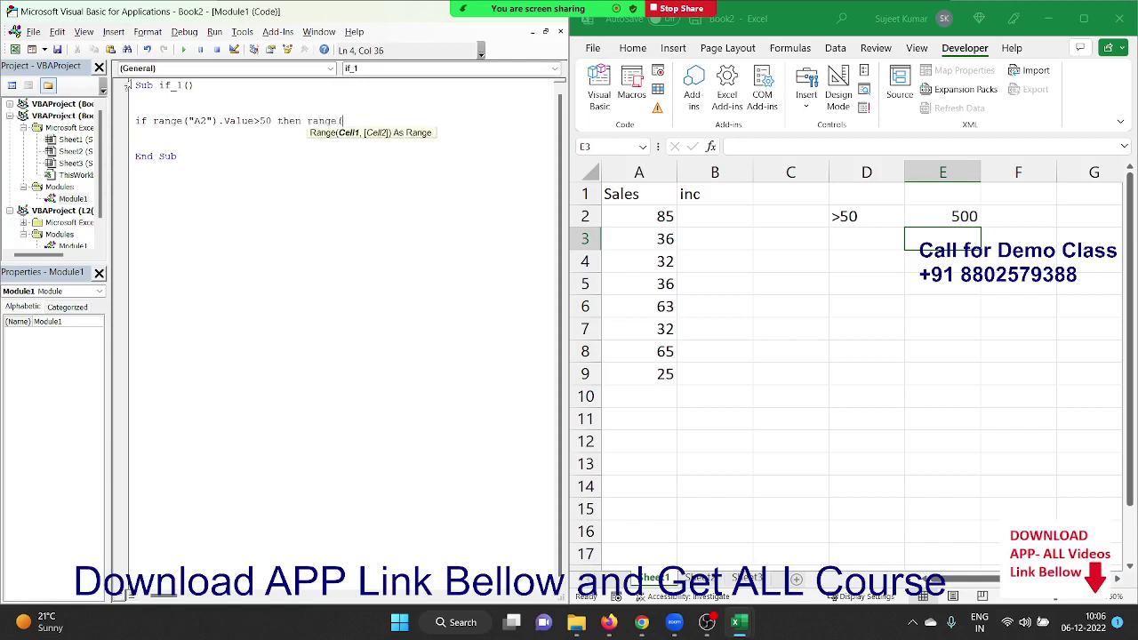
pyautogui.write('"B2')
pyautogui.write('").va')
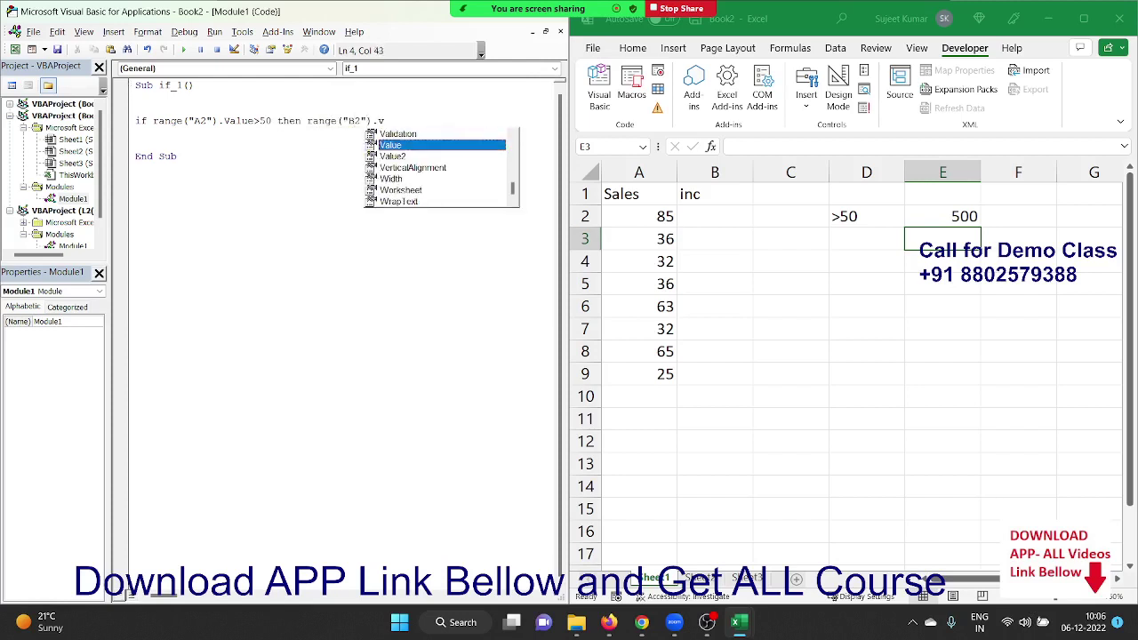
pyautogui.press('Tab')
pyautogui.write('= ')
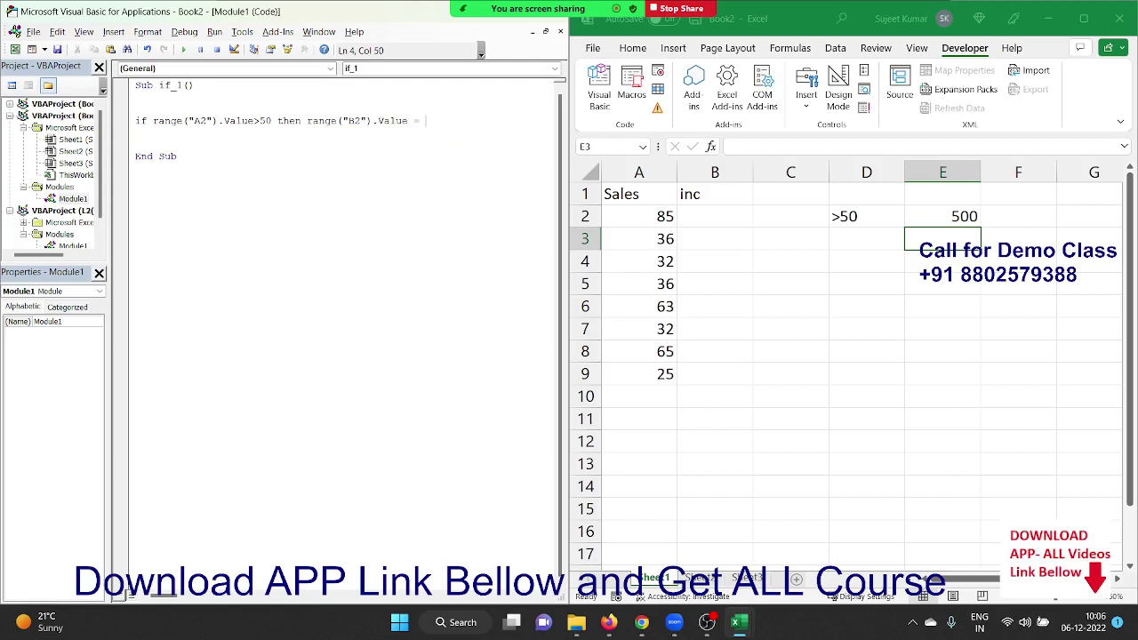
pyautogui.write('500')
pyautogui.press('Return')
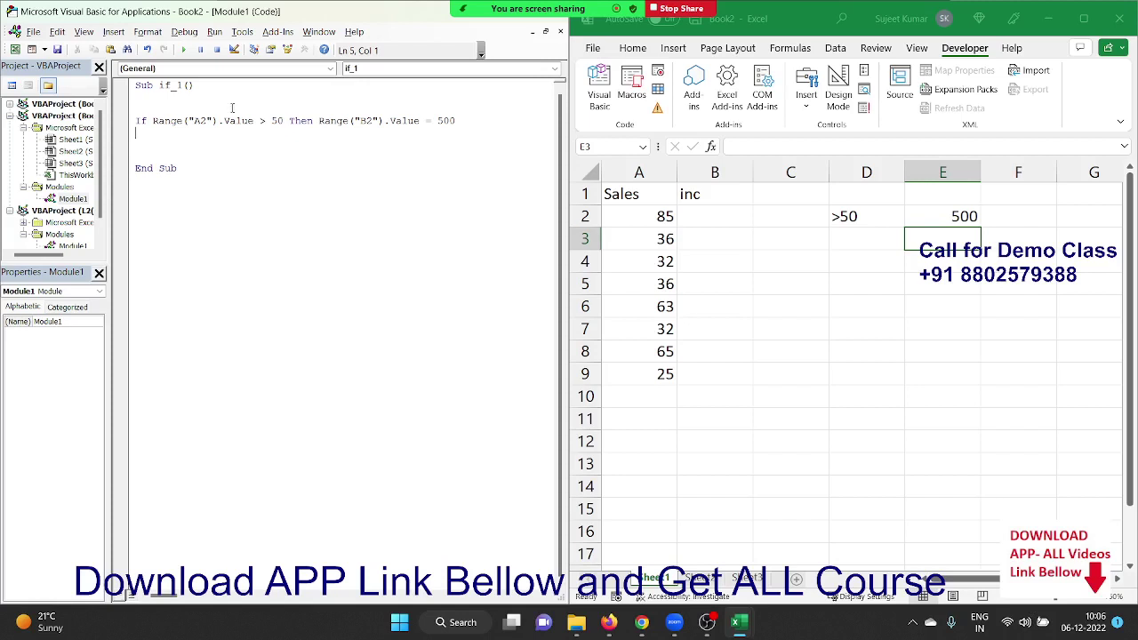
# Step: Try splitting the B2 assignment out with an End If, then undo it
pyautogui.click(319, 121)
pyautogui.press('Return')
pyautogui.press('Down')
pyautogui.write('e')
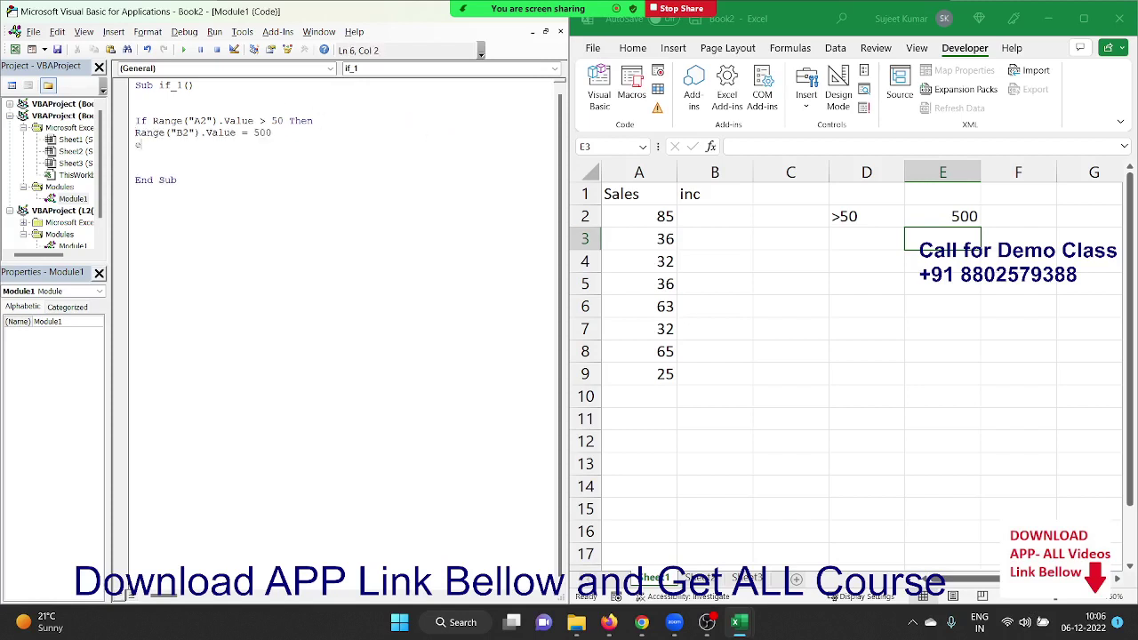
pyautogui.write('nd if')
pyautogui.hotkey('ctrl', 'z')
pyautogui.hotkey('ctrl', 'z')
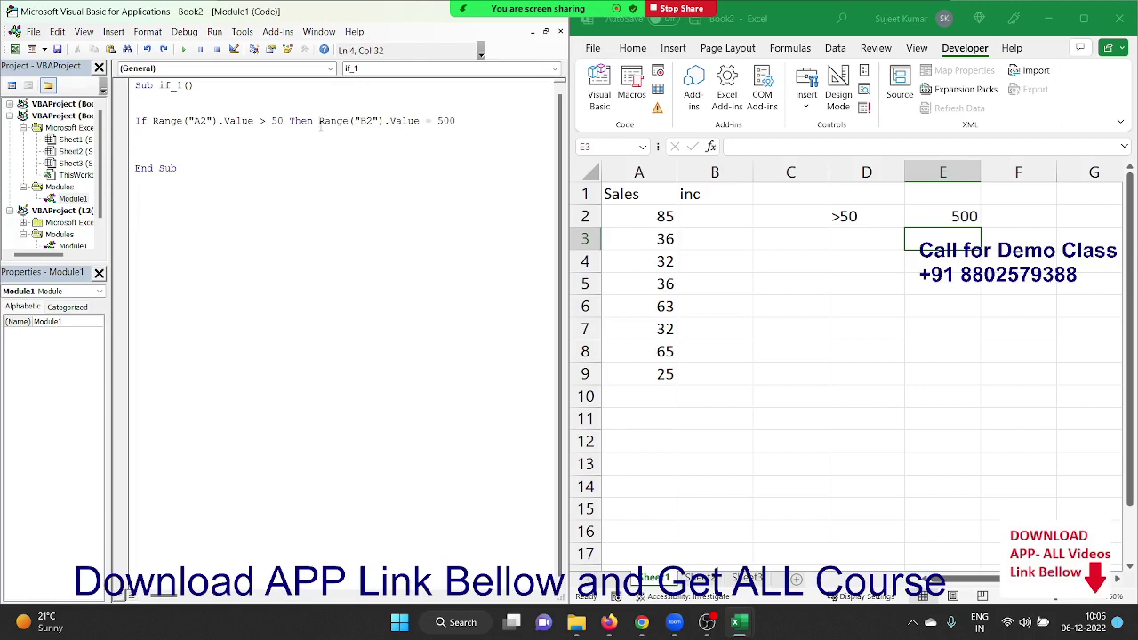
# Step: Remove the extra blank lines and insert an empty line above the If statement
pyautogui.press('Down')
pyautogui.press('Delete')
pyautogui.press('Delete')
pyautogui.press('Up')
pyautogui.press('Up')
pyautogui.press('Up')
pyautogui.press('Down')
pyautogui.press('Down')
pyautogui.press('Down')
pyautogui.press('Return')
pyautogui.press('Up')
pyautogui.press('Up')
pyautogui.press('Up')
pyautogui.press('Return')
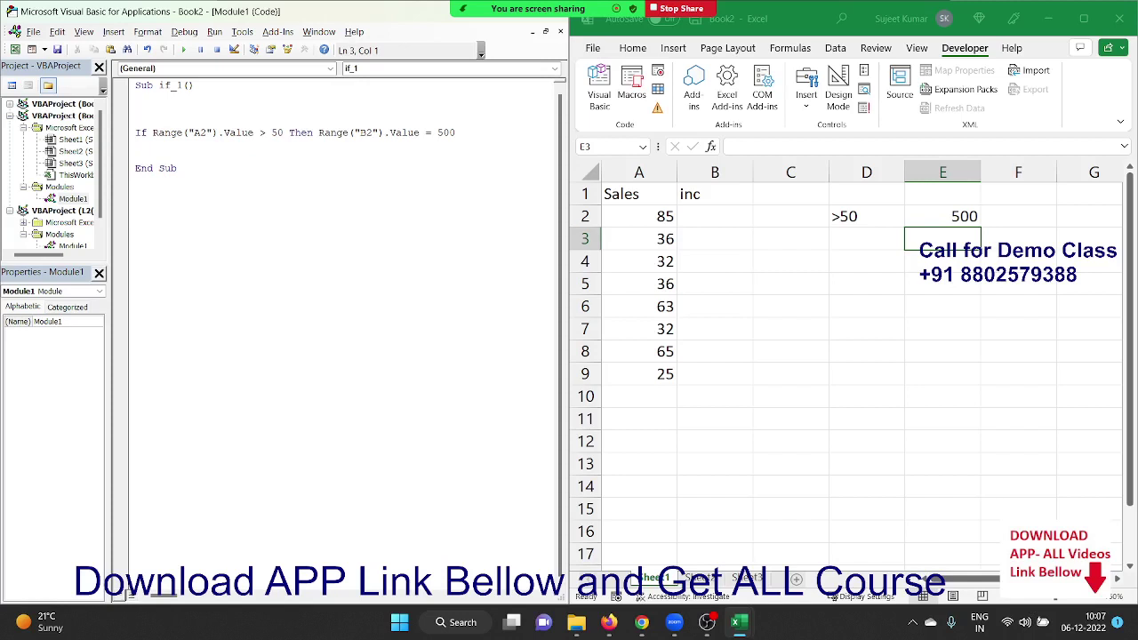
# Step: Add For i = 2 To 9 above the If and Next i below it
pyautogui.write('f')
pyautogui.write('or ')
pyautogui.write('i = ')
pyautogui.write('1 ')
pyautogui.write('to')
pyautogui.press('BackSpace')
pyautogui.press('BackSpace')
pyautogui.press('BackSpace')
pyautogui.press('BackSpace')
pyautogui.press('BackSpace')
pyautogui.write('2 ')
pyautogui.write('to 9')
pyautogui.click(136, 144)
pyautogui.press('Return')
pyautogui.write('next i')
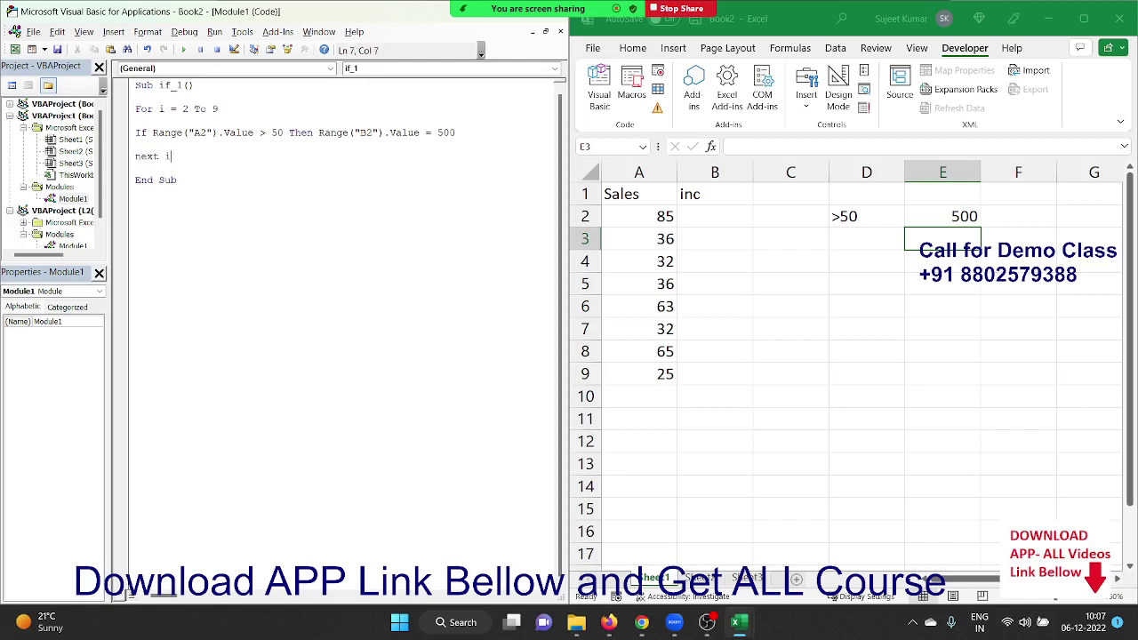
pyautogui.click(136, 144)
# Step: Change the cell references to Range("A" & i) and Range("B" & i)
pyautogui.click(204, 133)
pyautogui.press('BackSpace')
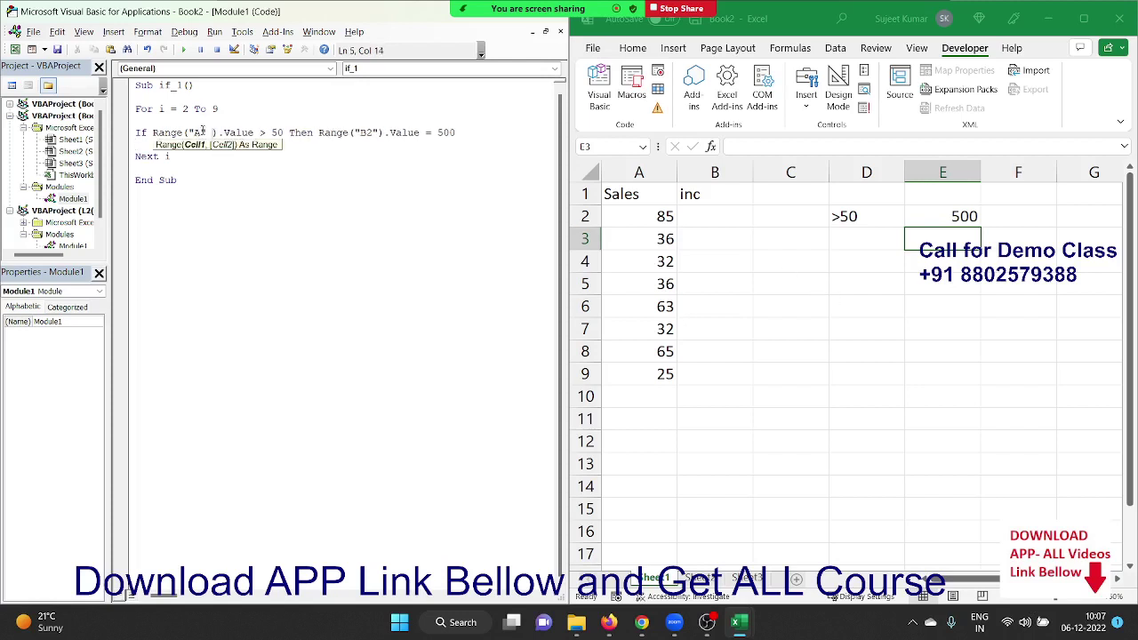
pyautogui.write('& i')
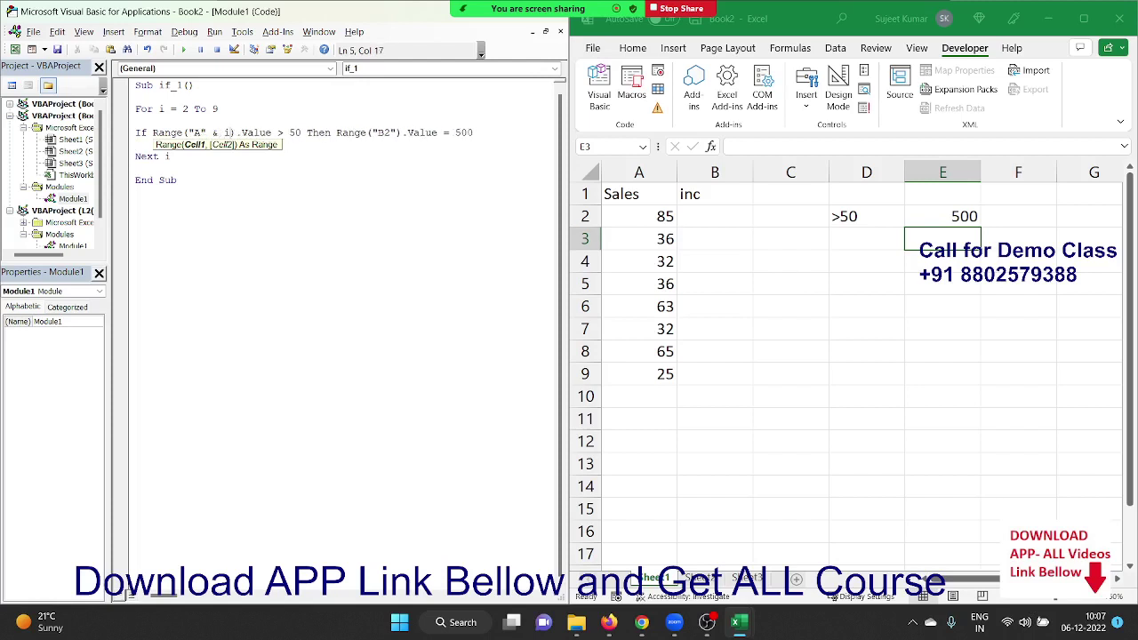
pyautogui.click(404, 231)
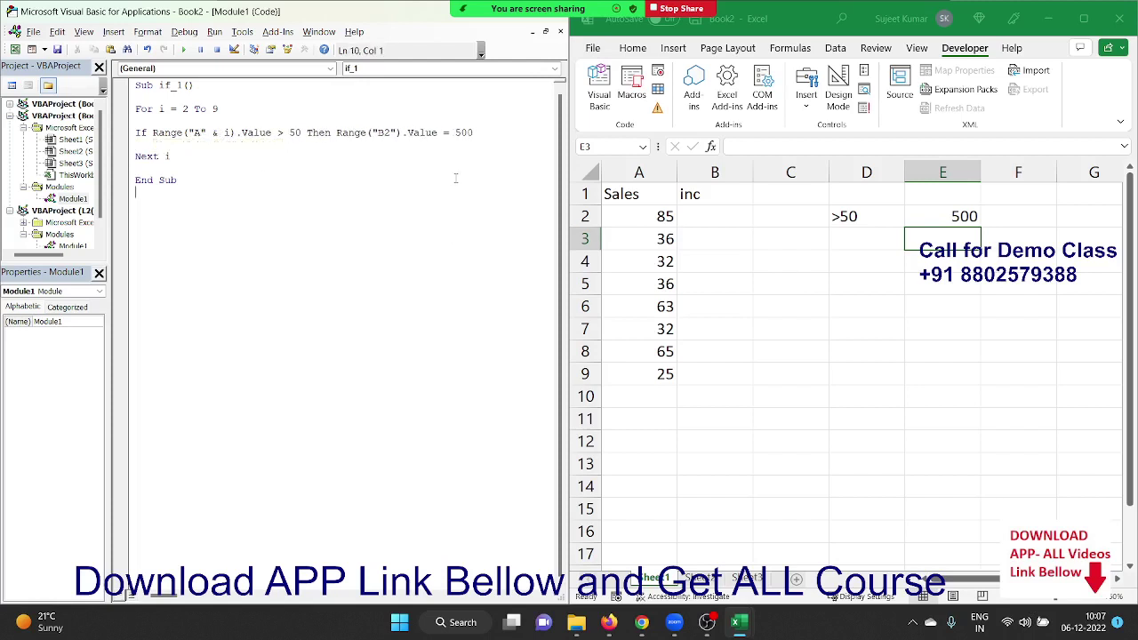
pyautogui.click(384, 133)
pyautogui.press('Delete')
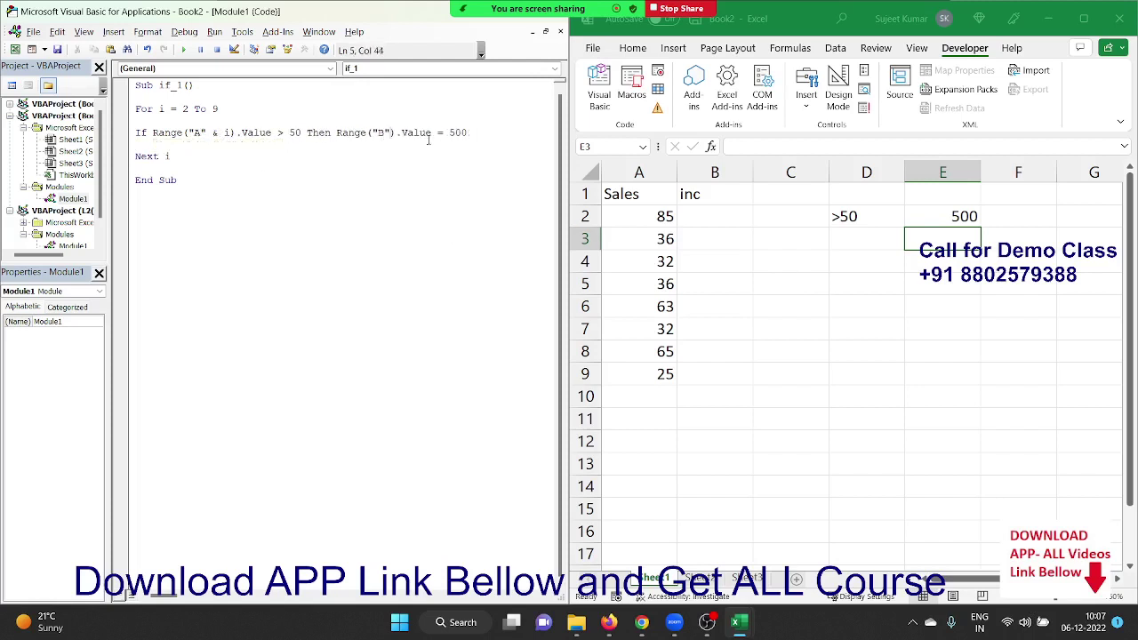
pyautogui.write('& i')
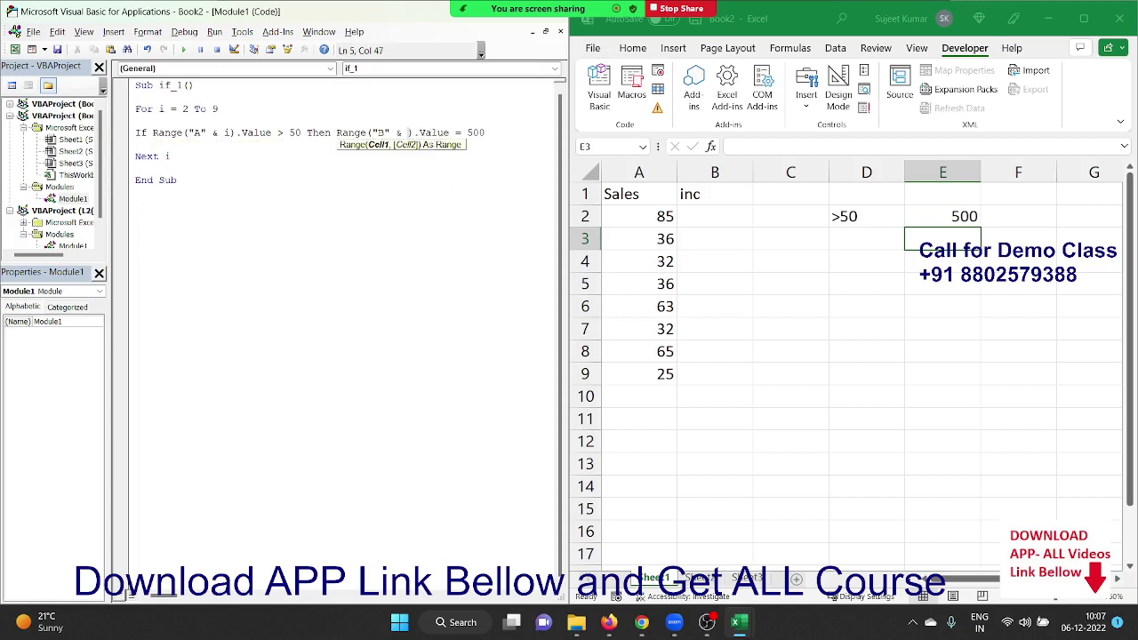
pyautogui.click(514, 188)
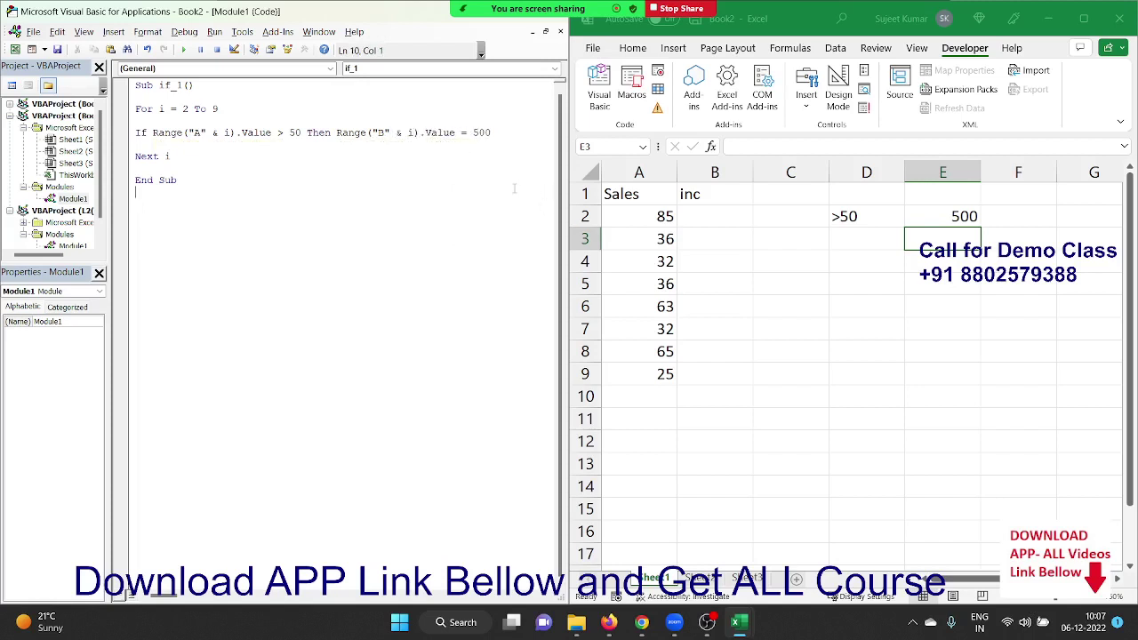
# Step: Highlight the column A reference, then start stepping through if_1 with F8
pyautogui.click(261, 122)
pyautogui.moveTo(232, 134); pyautogui.dragTo(195, 136)
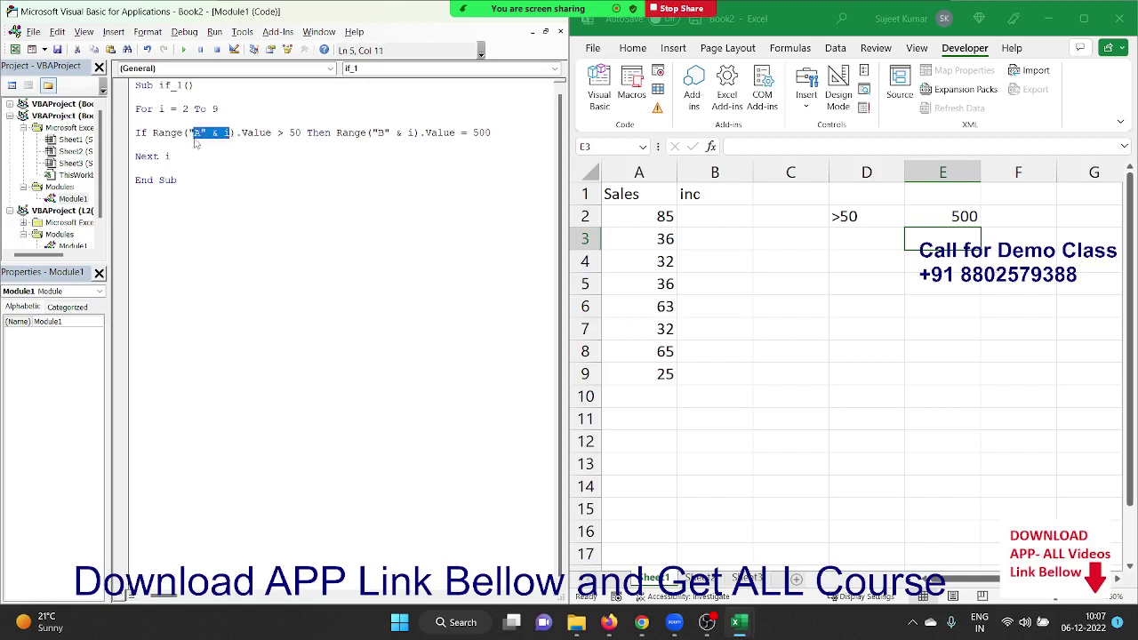
pyautogui.click(278, 149)
pyautogui.press('F8')
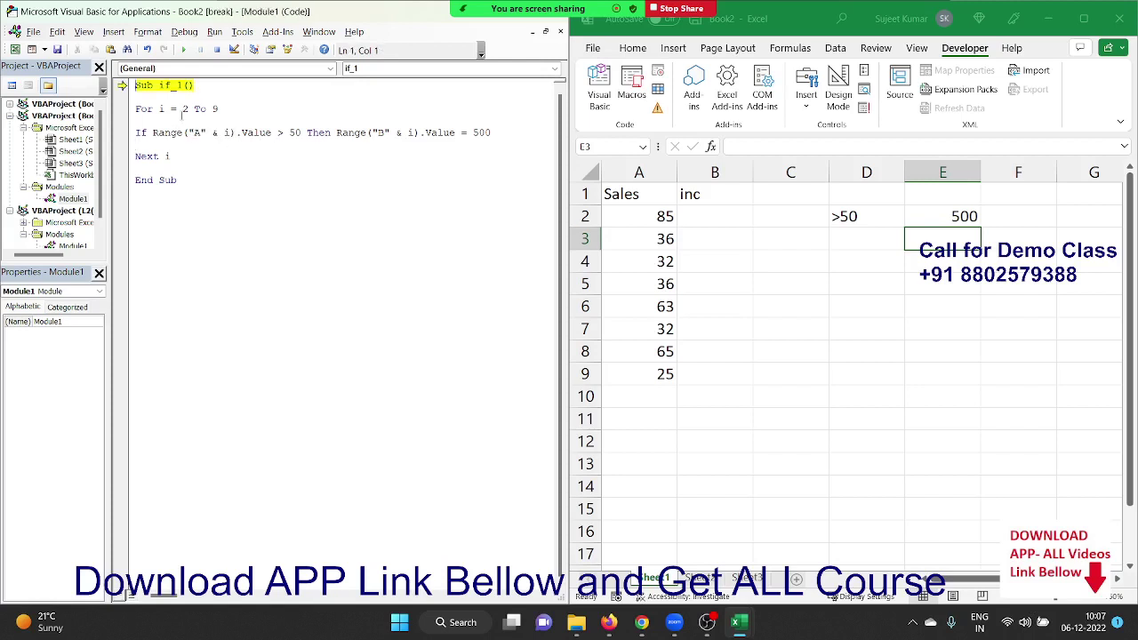
pyautogui.press('F8')
pyautogui.press('F8')
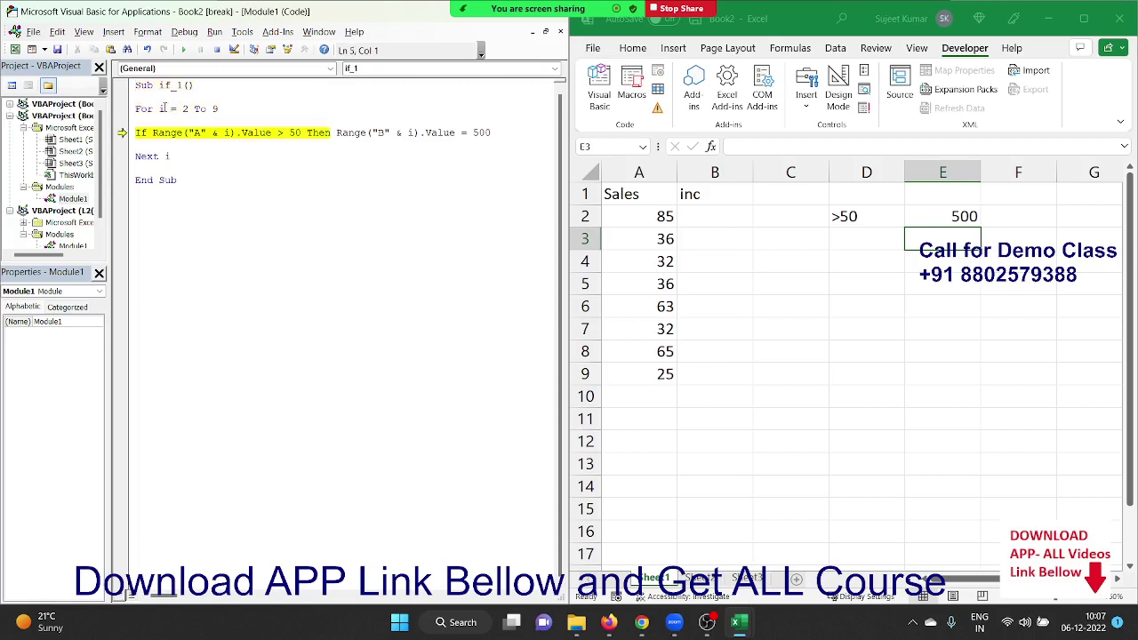
pyautogui.moveTo(164, 107)
# Step: Step through the loop until B2, B6 and B8 each receive 500
pyautogui.press('F8')
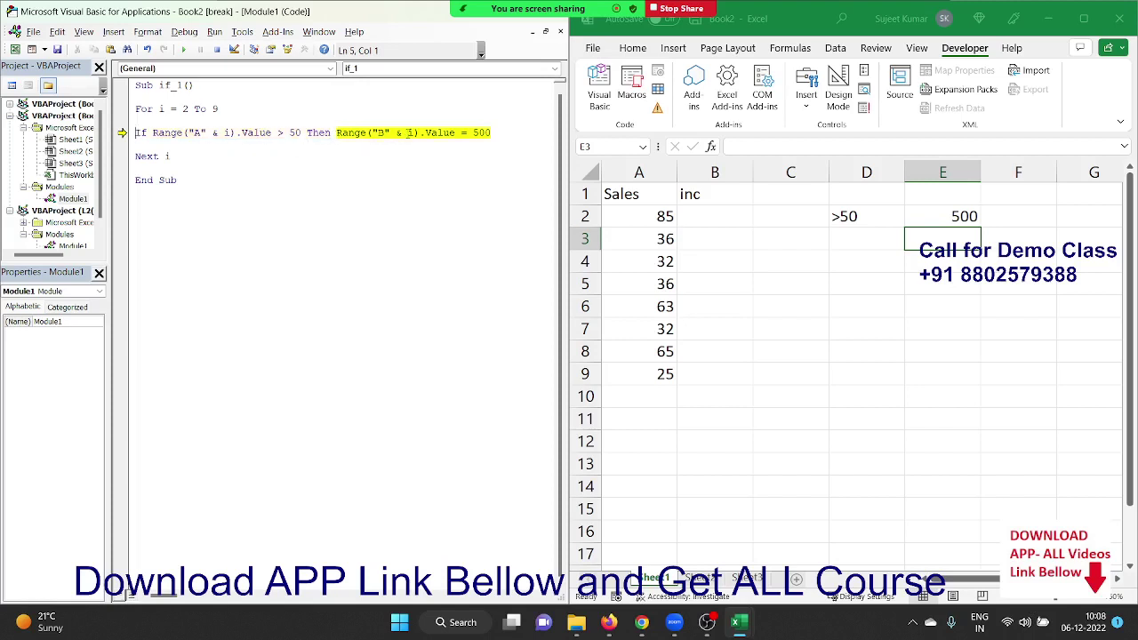
pyautogui.press('F8')
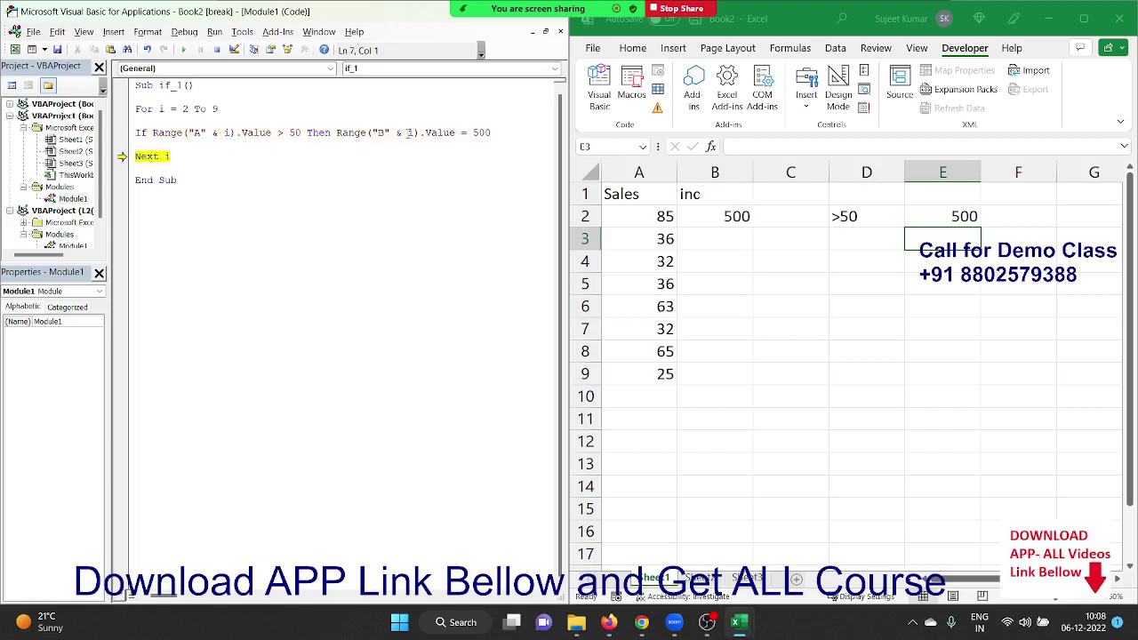
pyautogui.press('F8')
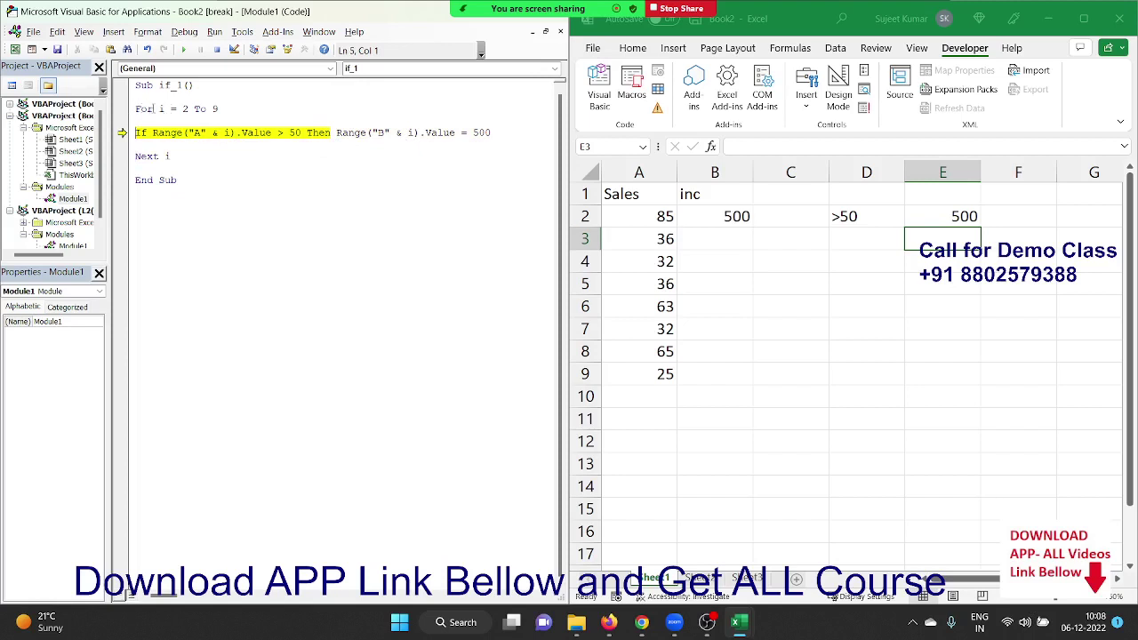
pyautogui.moveTo(162, 108)
pyautogui.press('F8')
pyautogui.press('F8')
pyautogui.press('F8')
pyautogui.press('F8')
pyautogui.press('F8')
pyautogui.press('F8')
pyautogui.press('F8')
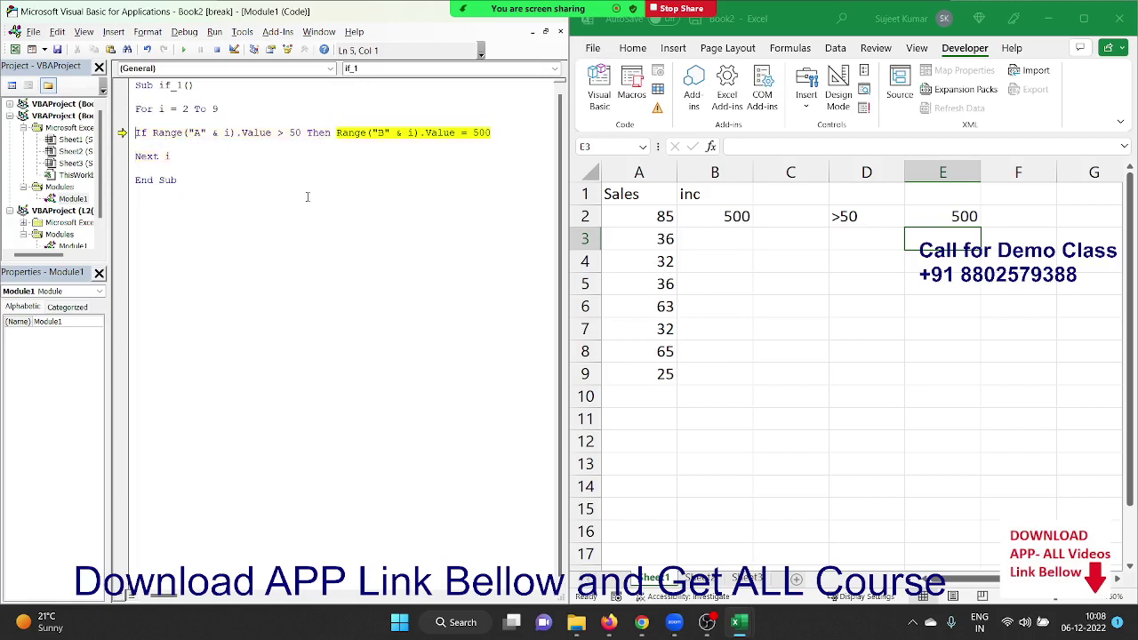
pyautogui.press('F8')
pyautogui.press('F8')
pyautogui.press('F8')
pyautogui.press('F8')
pyautogui.press('F8')
pyautogui.press('F8')
pyautogui.press('F8')
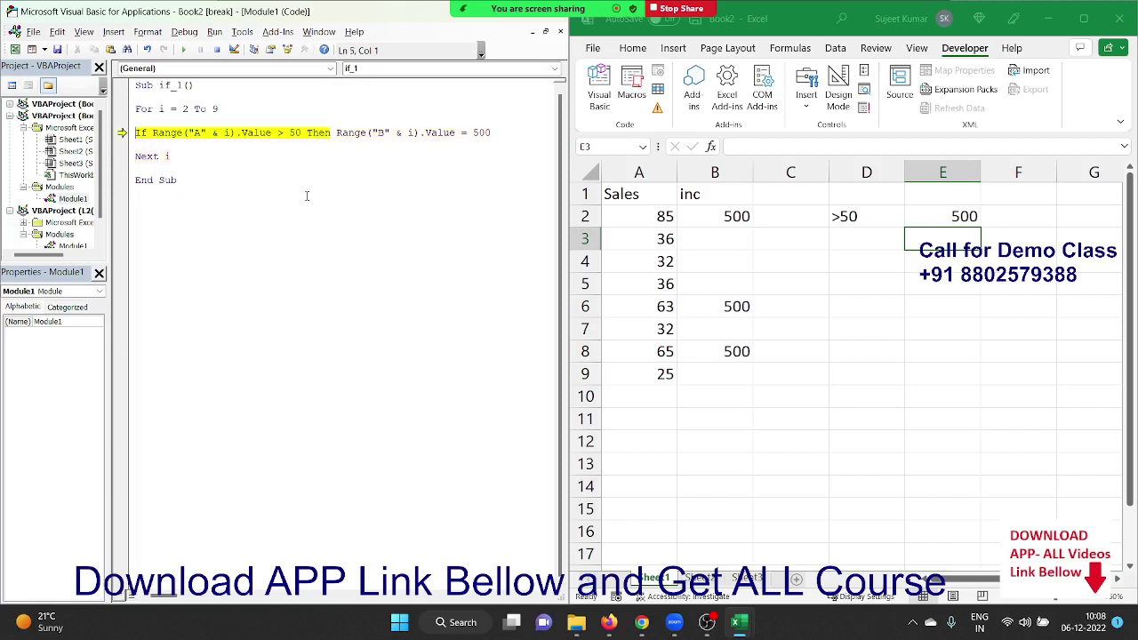
pyautogui.press('F8')
pyautogui.press('F8')
pyautogui.press('F8')
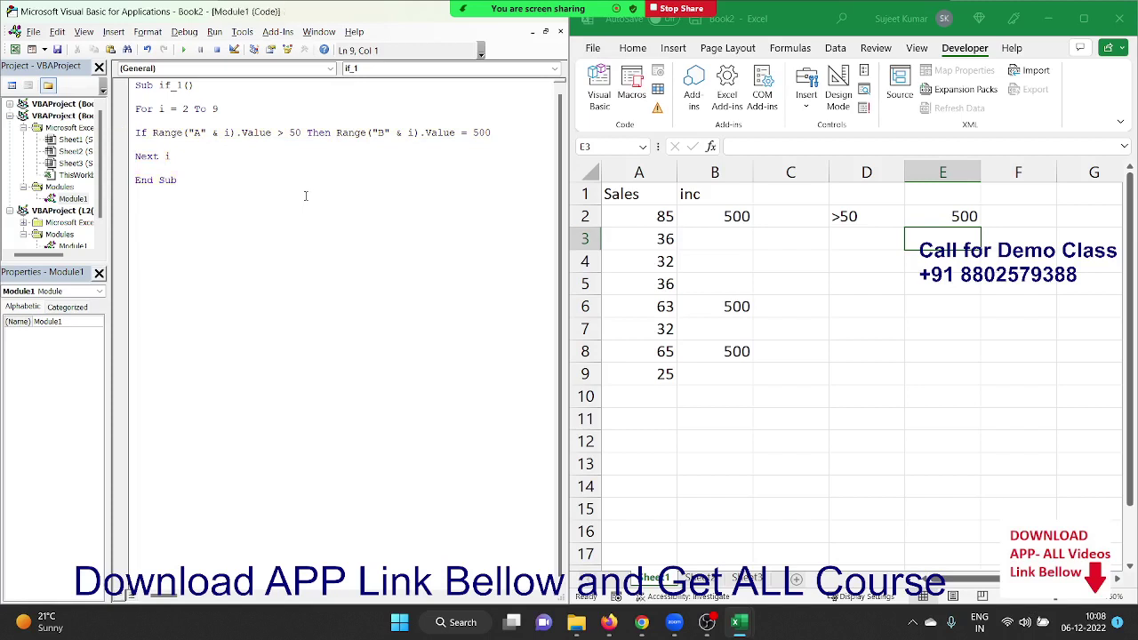
pyautogui.press('F8')
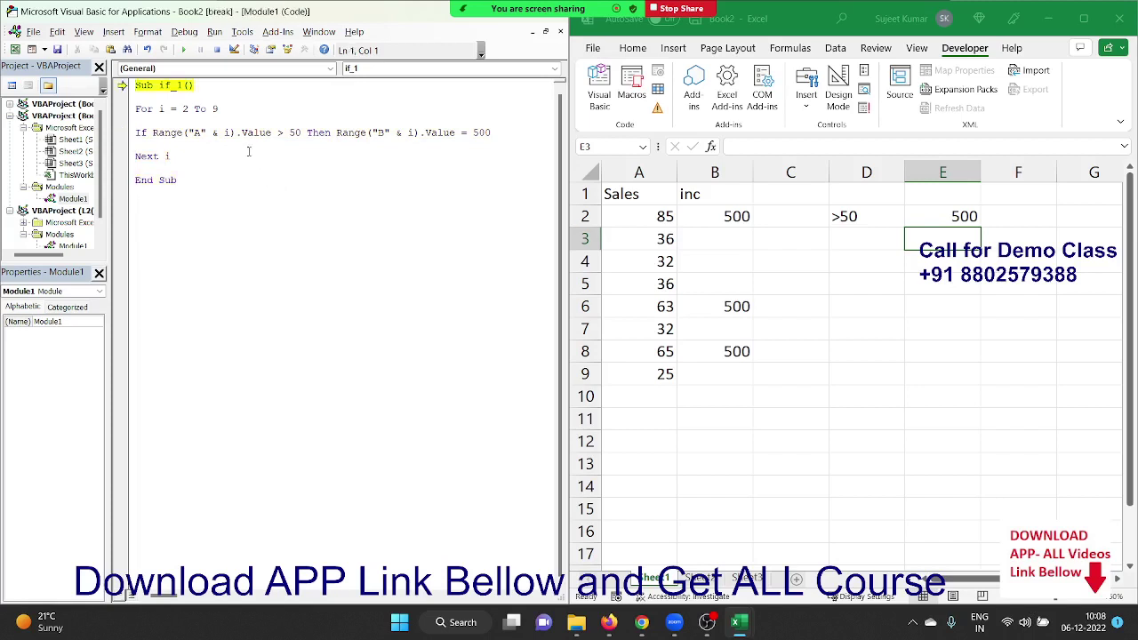
# Step: Stop debugging and enter the rule <50 in D3 with 100 in E3
pyautogui.click(217, 50)
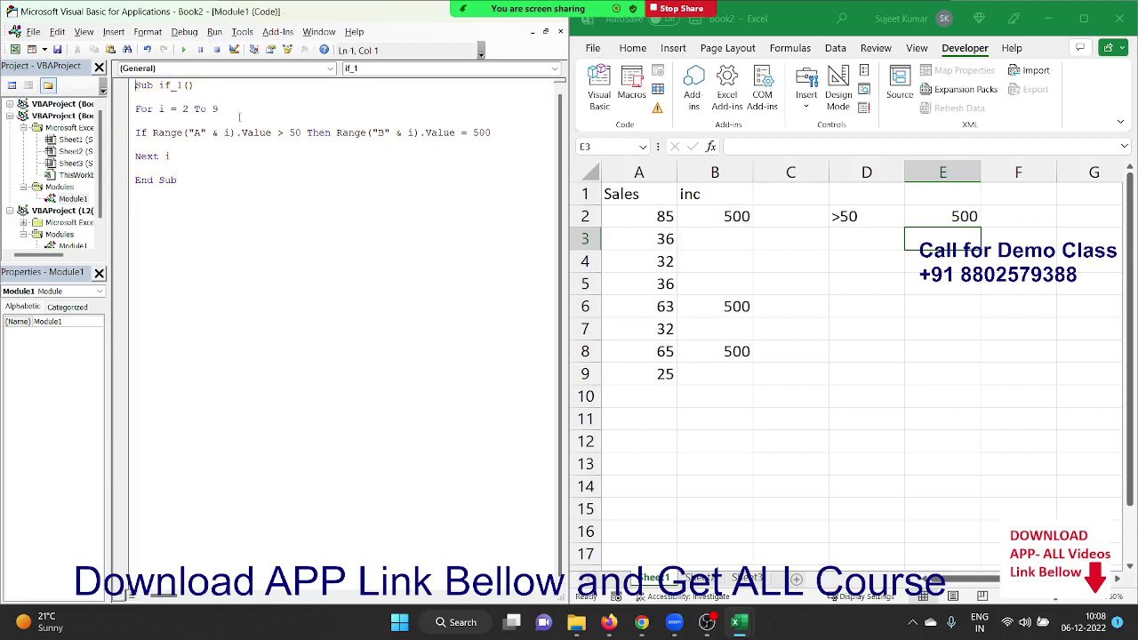
pyautogui.click(842, 240)
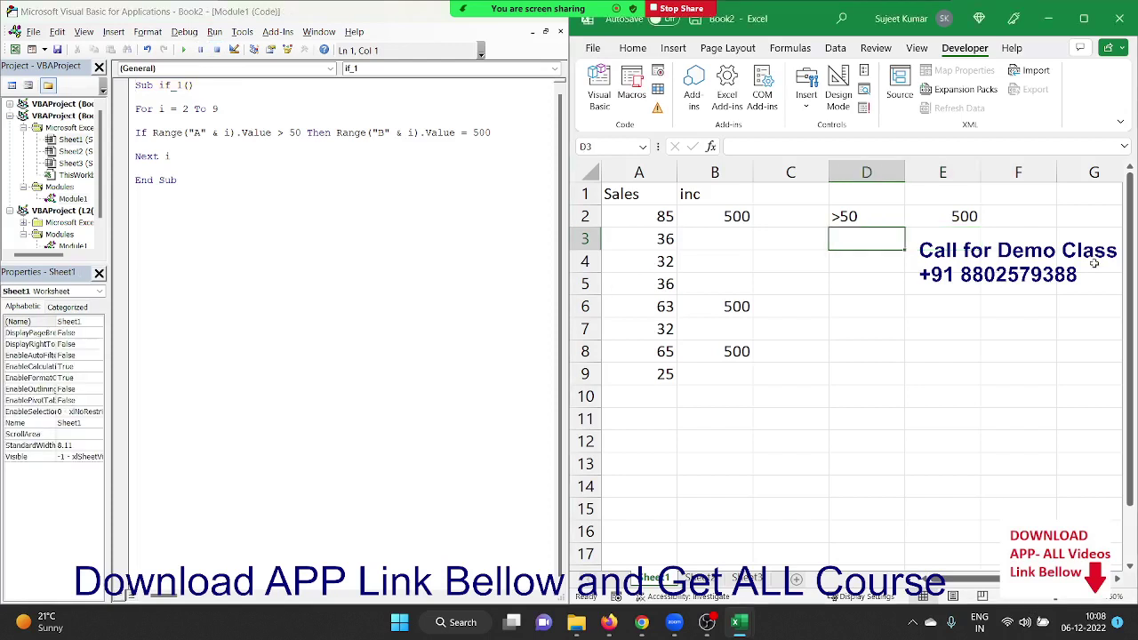
pyautogui.write('<50')
pyautogui.press('Tab')
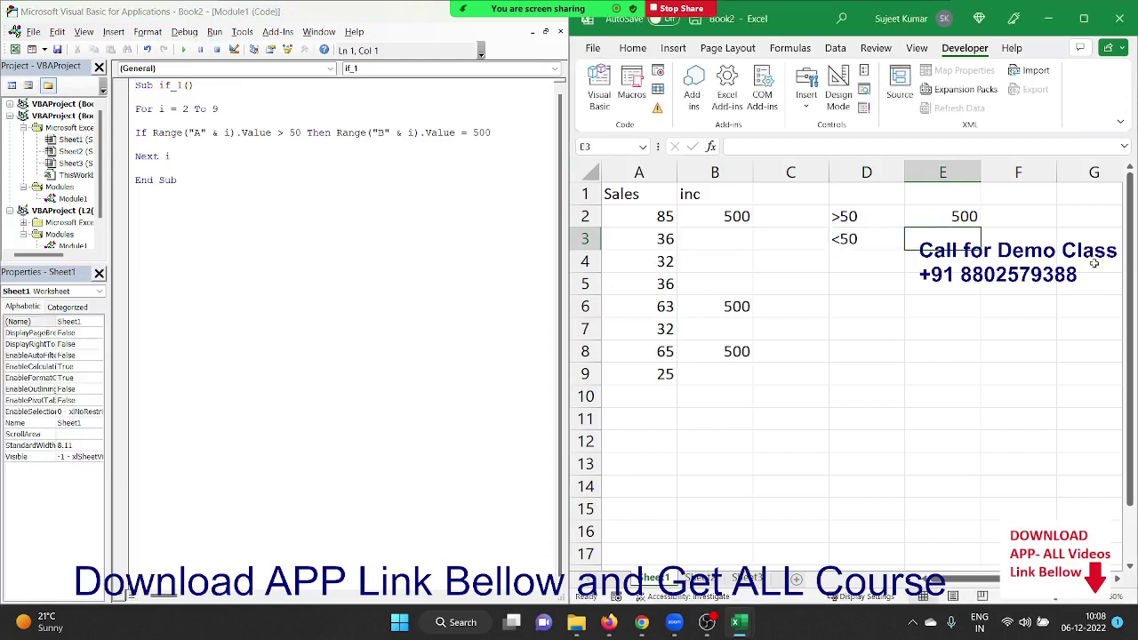
pyautogui.write('100')
pyautogui.press('Return')
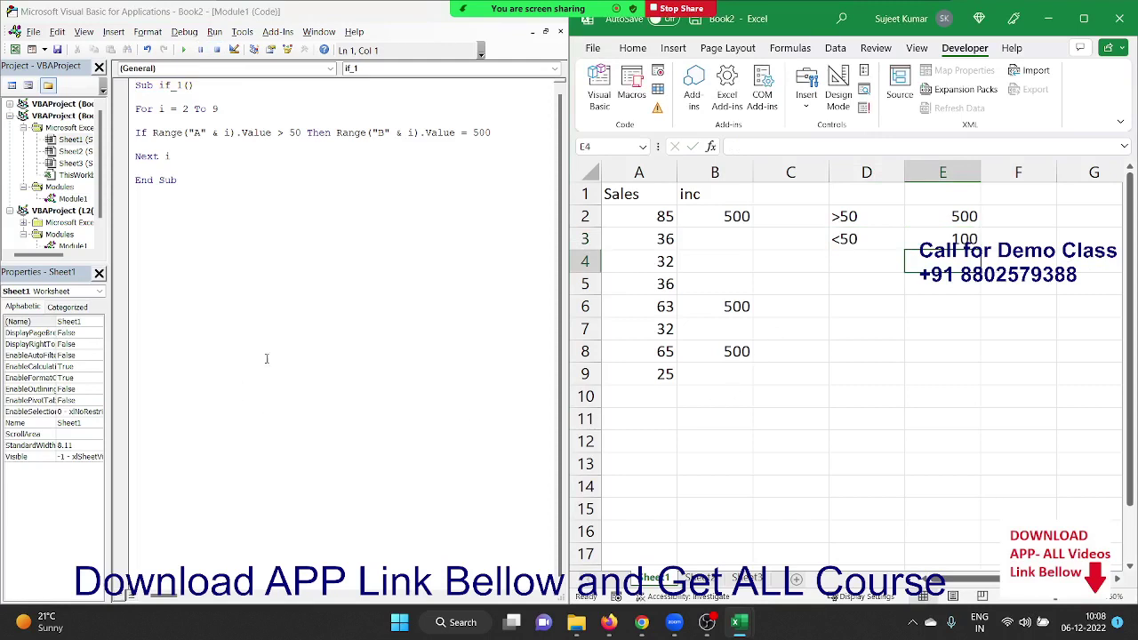
# Step: Paste a copy of the if_1 procedure below End Sub and rename it if_2
pyautogui.moveTo(327, 281); pyautogui.dragTo(89, 89)
pyautogui.hotkey('ctrl', 'c')
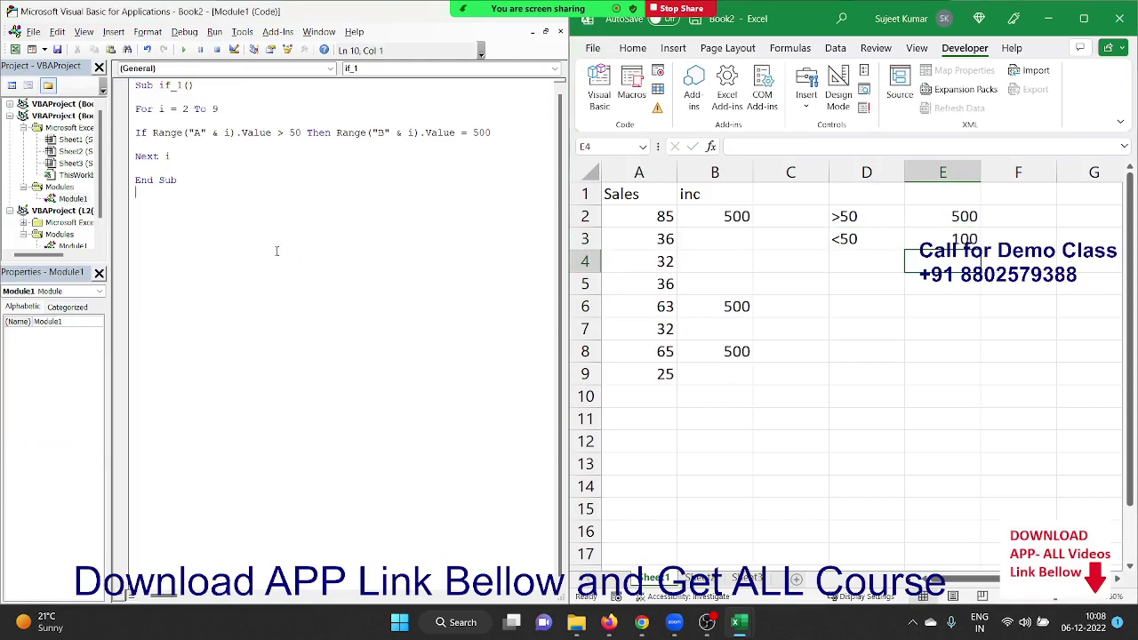
pyautogui.click(136, 215)
pyautogui.hotkey('ctrl', 'v')
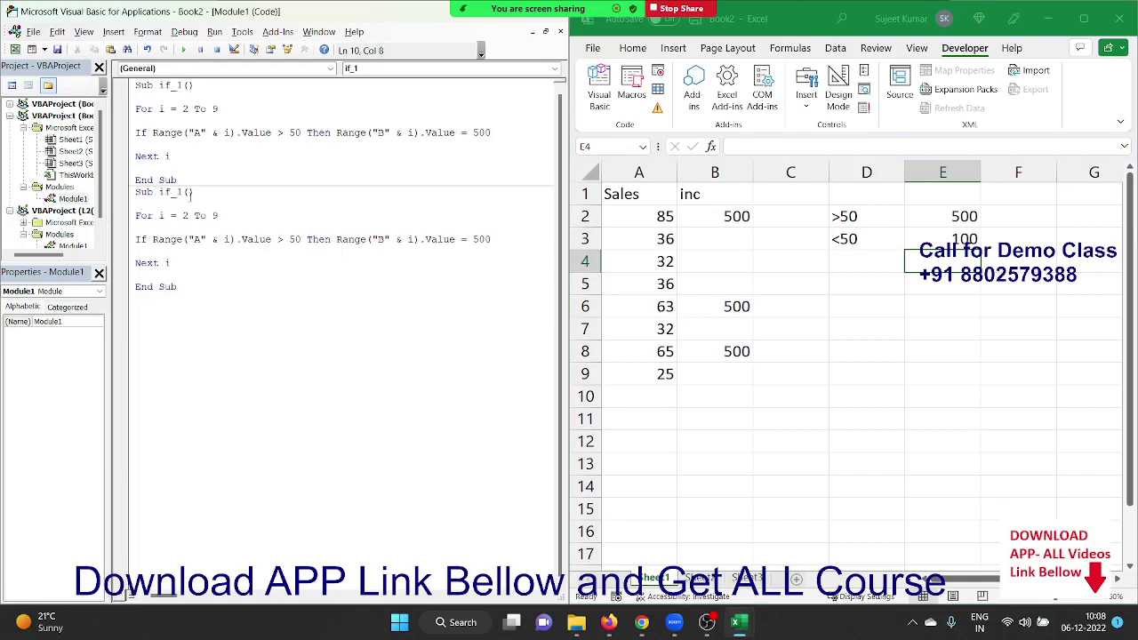
pyautogui.press('Delete')
pyautogui.write('2')
# Step: In if_2, move the Then assignment to its own line and add an Else branch with End If
pyautogui.click(338, 241)
pyautogui.press('Return')
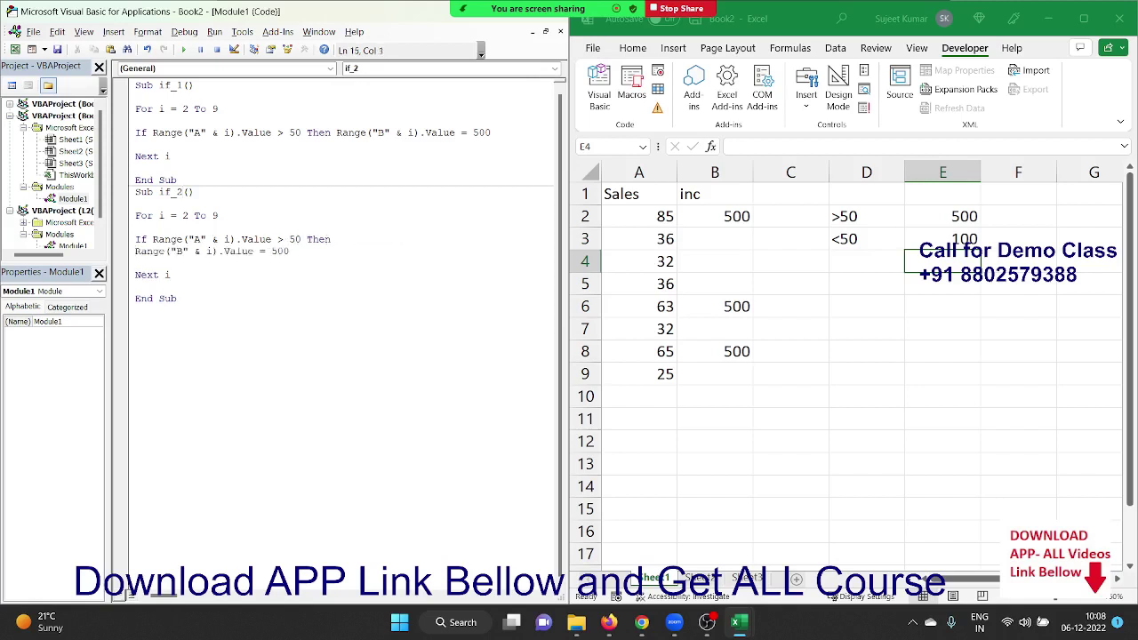
pyautogui.hotkey('shift', 'Down')
pyautogui.hotkey('ctrl', 'c')
pyautogui.press('Right')
pyautogui.press('Return')
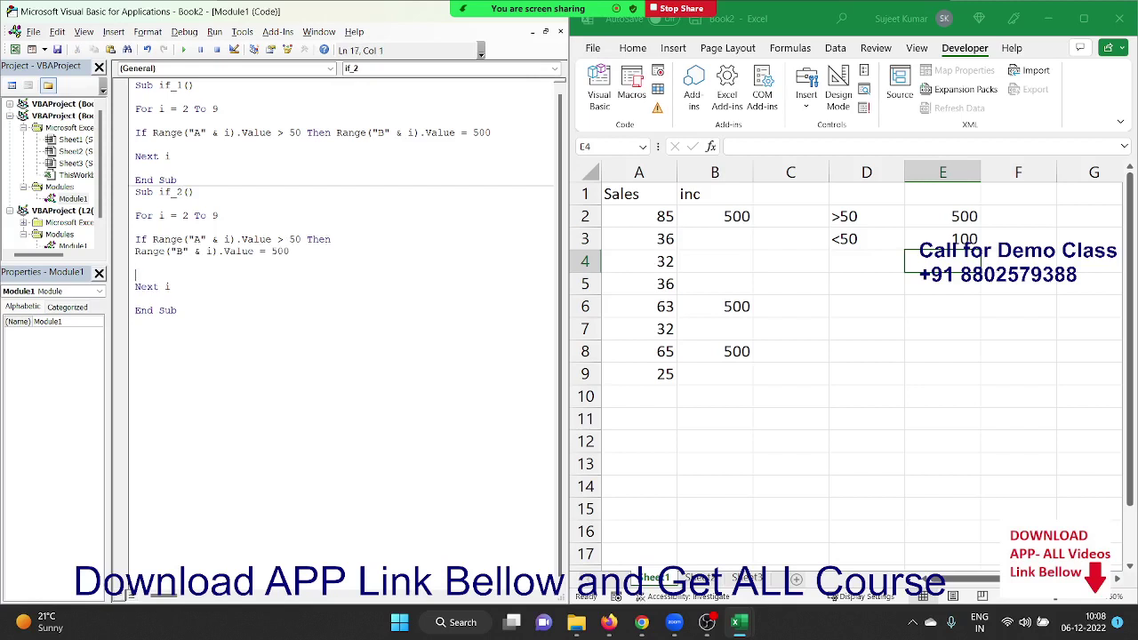
pyautogui.press('Return')
pyautogui.press('Up')
pyautogui.press('Up')
pyautogui.write('Els')
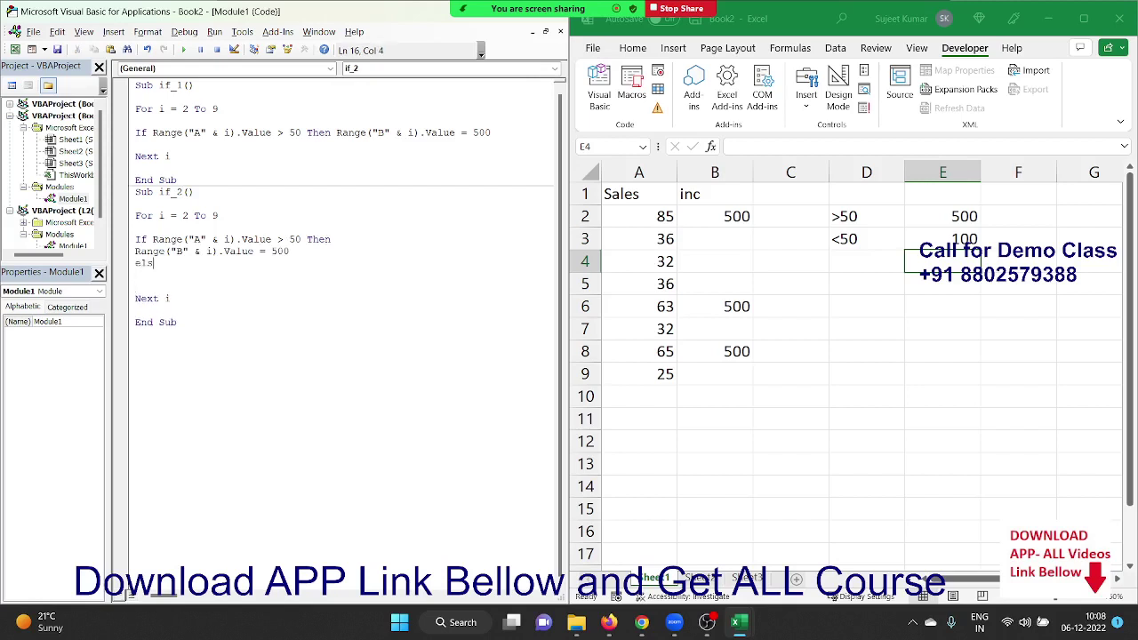
pyautogui.write('e')
pyautogui.press('Return')
pyautogui.hotkey('ctrl', 'v')
pyautogui.press('Return')
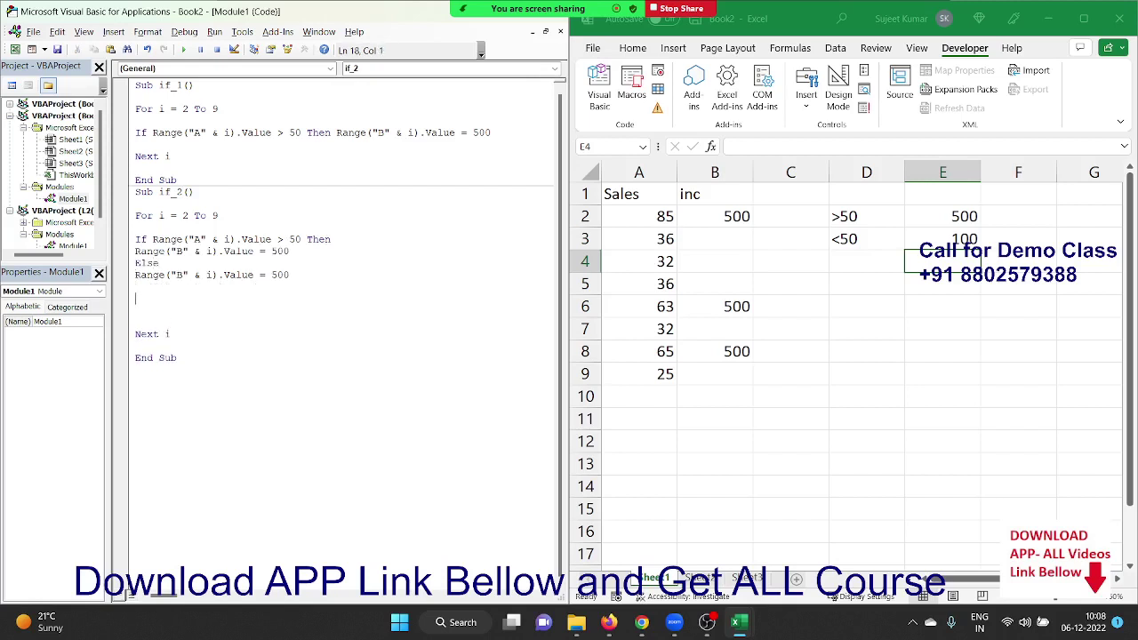
pyautogui.press('Up')
pyautogui.write('end if')
pyautogui.press('Up')
pyautogui.press('Up')
pyautogui.press('Home')
pyautogui.hotkey('shift', 'End')
# Step: Change the Else branch value to 100 and remove the blank lines before Next i
pyautogui.doubleClick(280, 275)
pyautogui.write('100')
pyautogui.click(305, 329)
pyautogui.click(215, 298)
pyautogui.press('Delete')
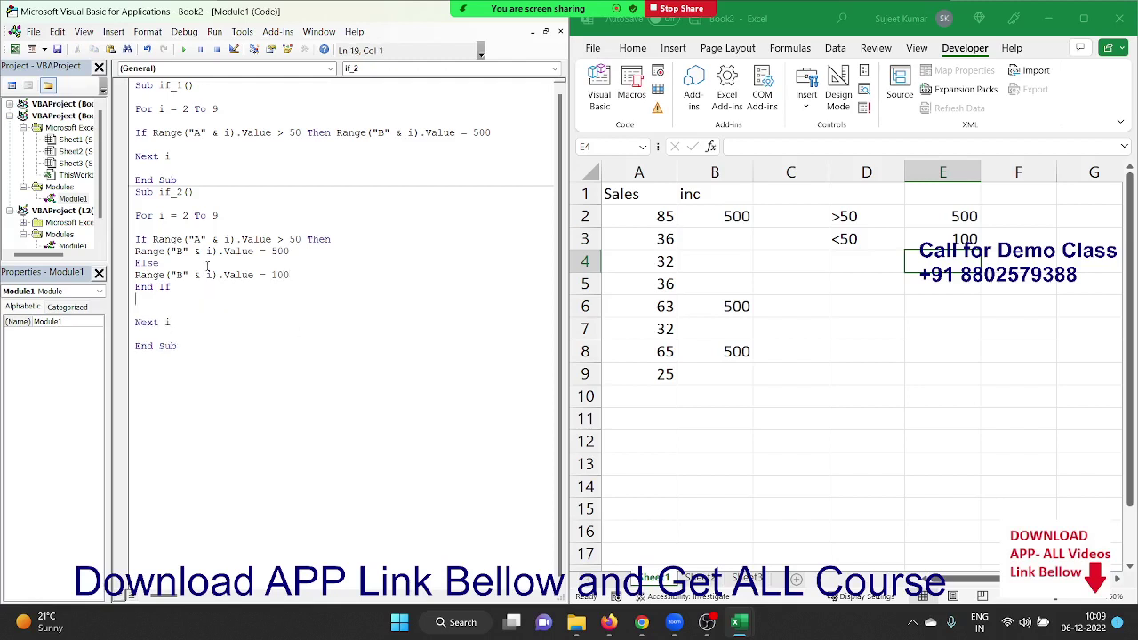
pyautogui.press('Delete')
pyautogui.press('Delete')
# Step: Review the Then and Else assignments, then run if_2 to fill the inc column
pyautogui.click(263, 274)
pyautogui.click(194, 266)
pyautogui.moveTo(165, 251); pyautogui.dragTo(176, 252)
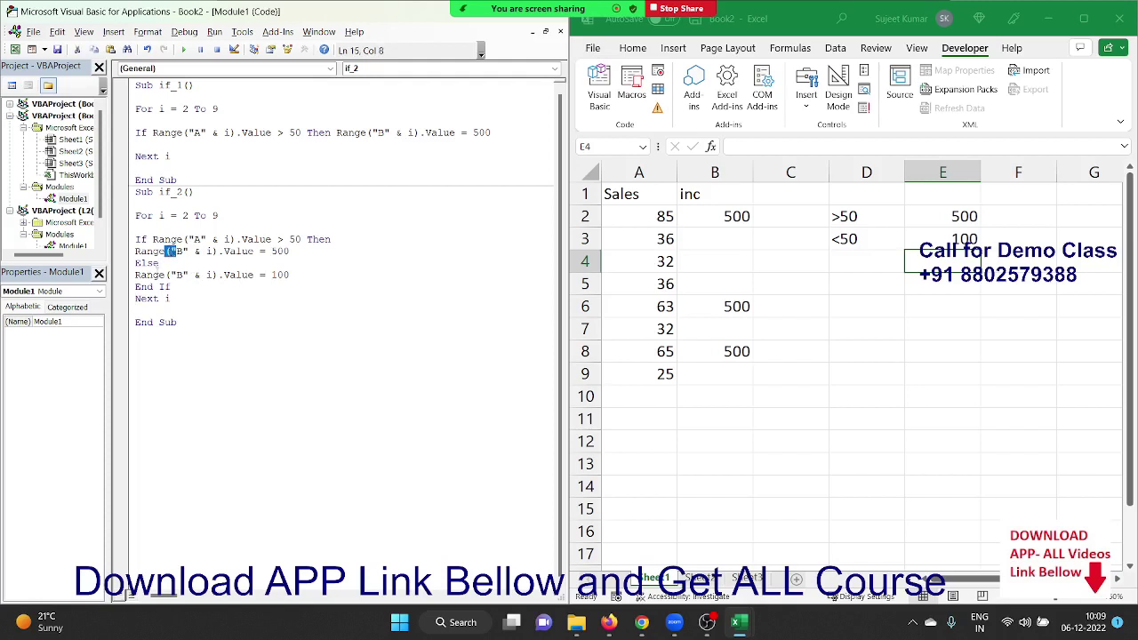
pyautogui.doubleClick(151, 274)
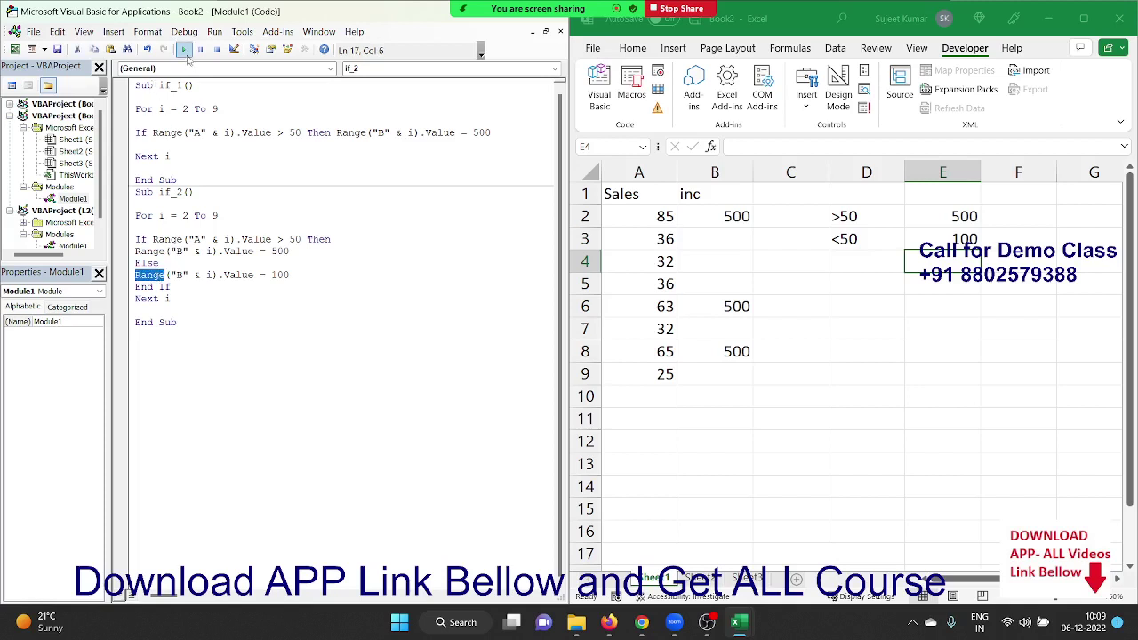
pyautogui.click(185, 52)
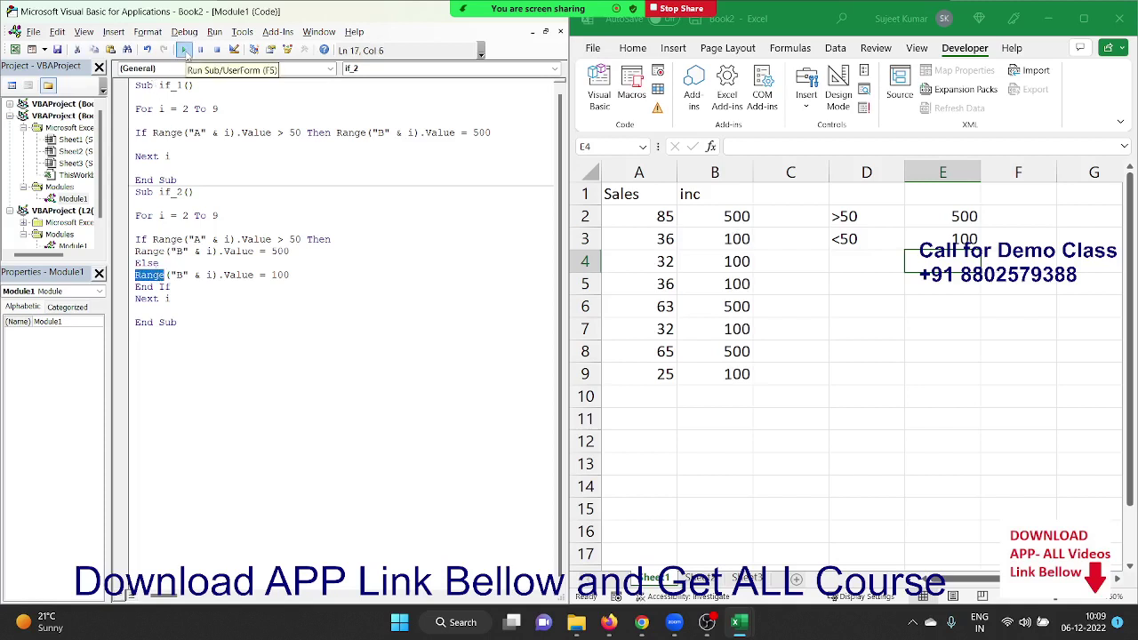
pyautogui.moveTo(183, 323); pyautogui.dragTo(129, 204)
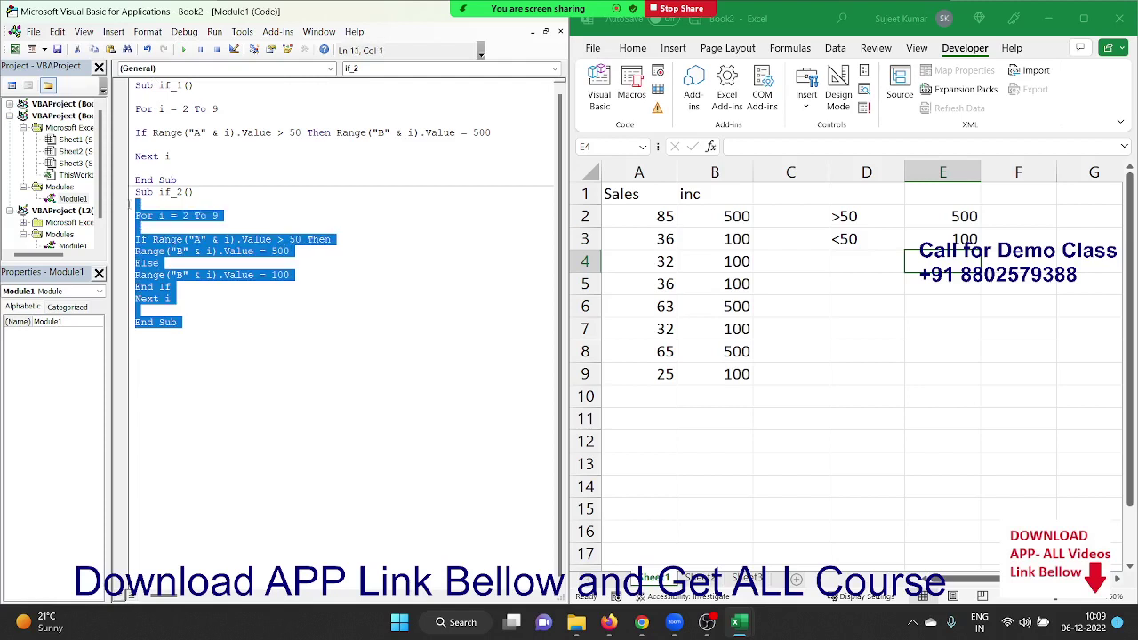
# Step: Paste a copy of if_2 below the last procedure and delete its Else and Value = 100 lines
pyautogui.click(174, 349)
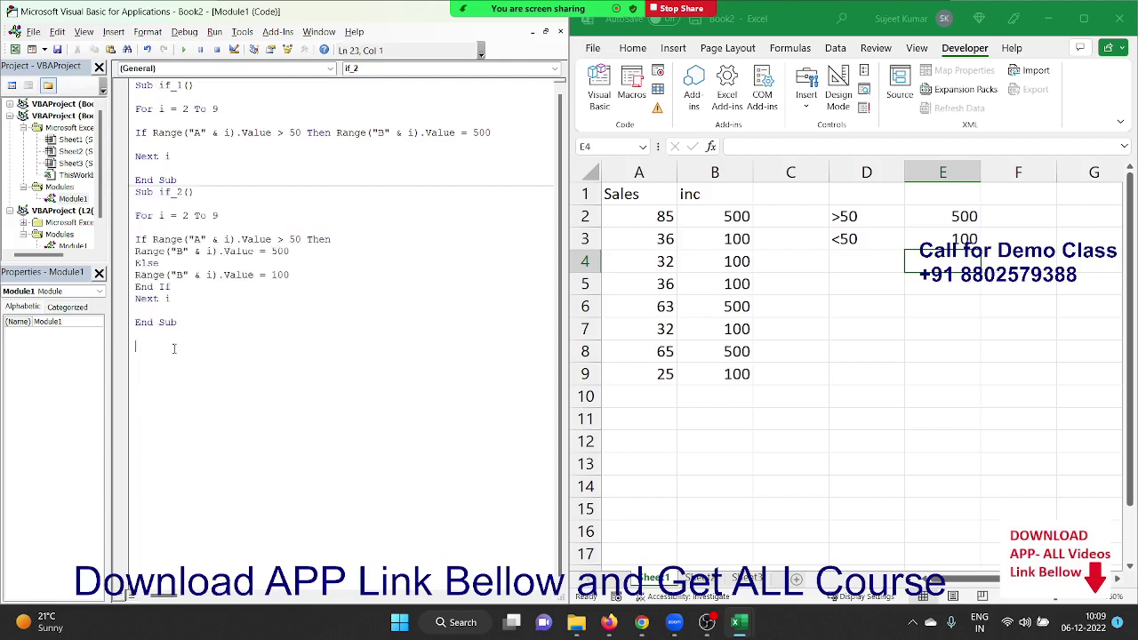
pyautogui.write('Sub if_2()  For i = 2 To 9  If Range("A" & i).Value > 50 Then Range("B" & i).Value = 500 Else Range("B" & i).Value = 100 End If Next i  End Sub')
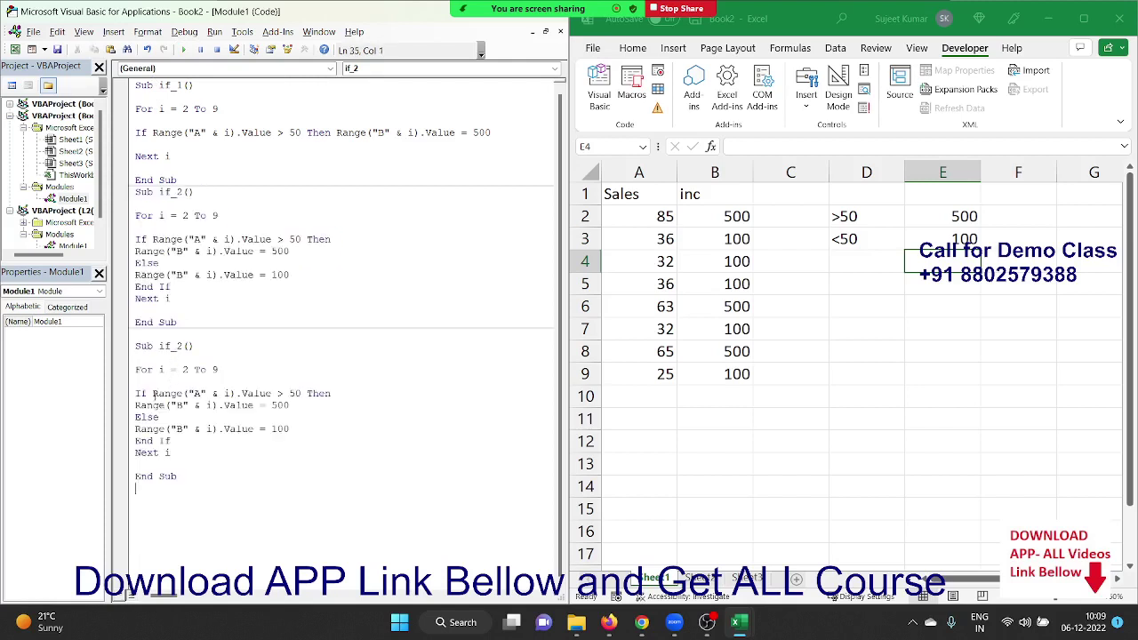
pyautogui.click(147, 417)
pyautogui.hotkey('shift', 'Down')
pyautogui.hotkey('shift', 'Down')
pyautogui.press('Delete')
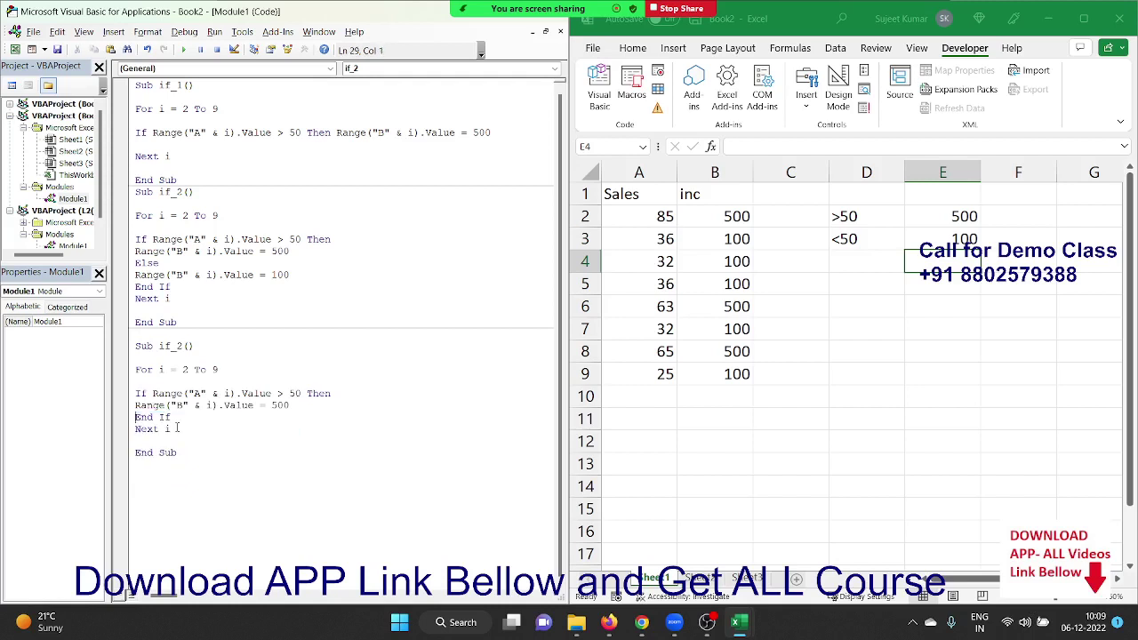
pyautogui.press('Return')
pyautogui.press('Return')
pyautogui.press('Return')
pyautogui.press('Up')
pyautogui.press('Up')
pyautogui.press('Up')
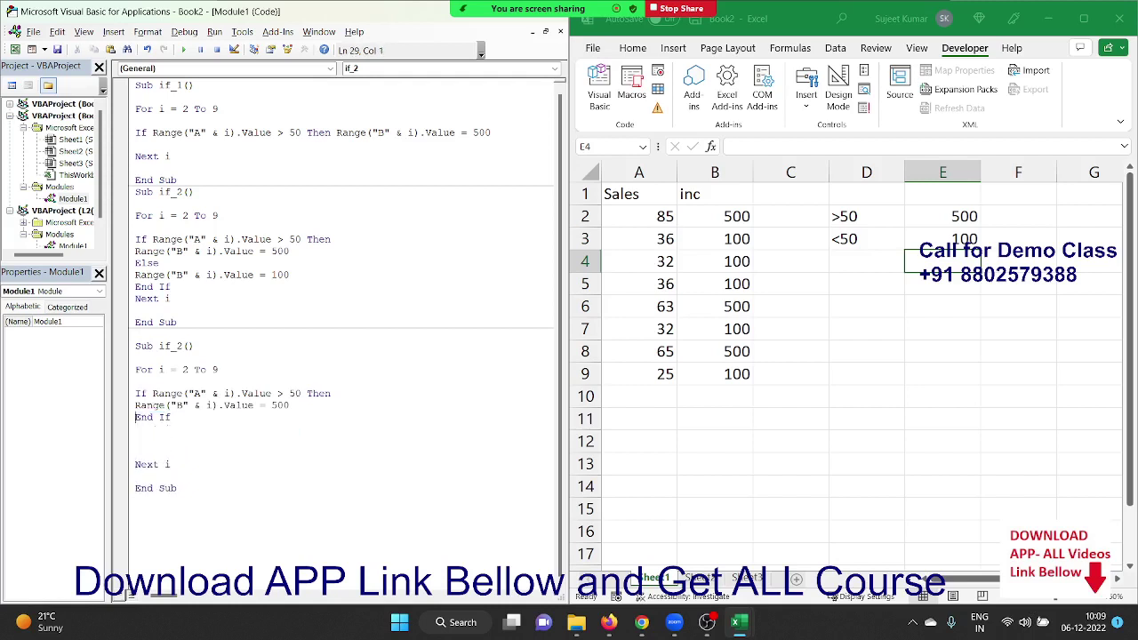
pyautogui.press('Up')
pyautogui.press('Up')
pyautogui.press('Up')
pyautogui.moveTo(495, 133); pyautogui.dragTo(256, 100)
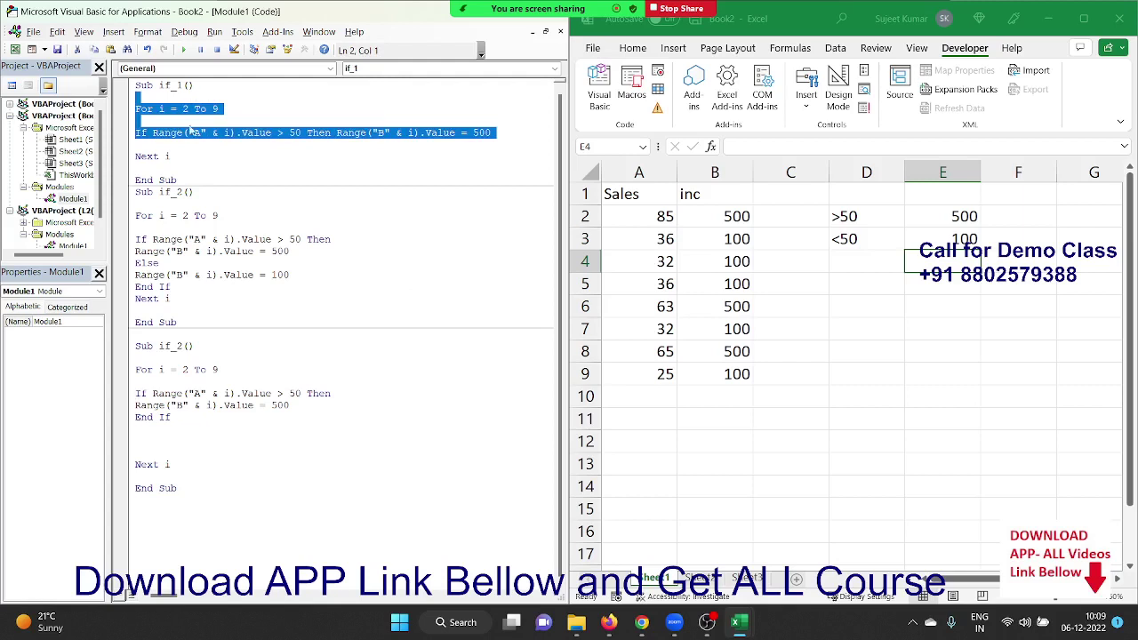
pyautogui.click(340, 392)
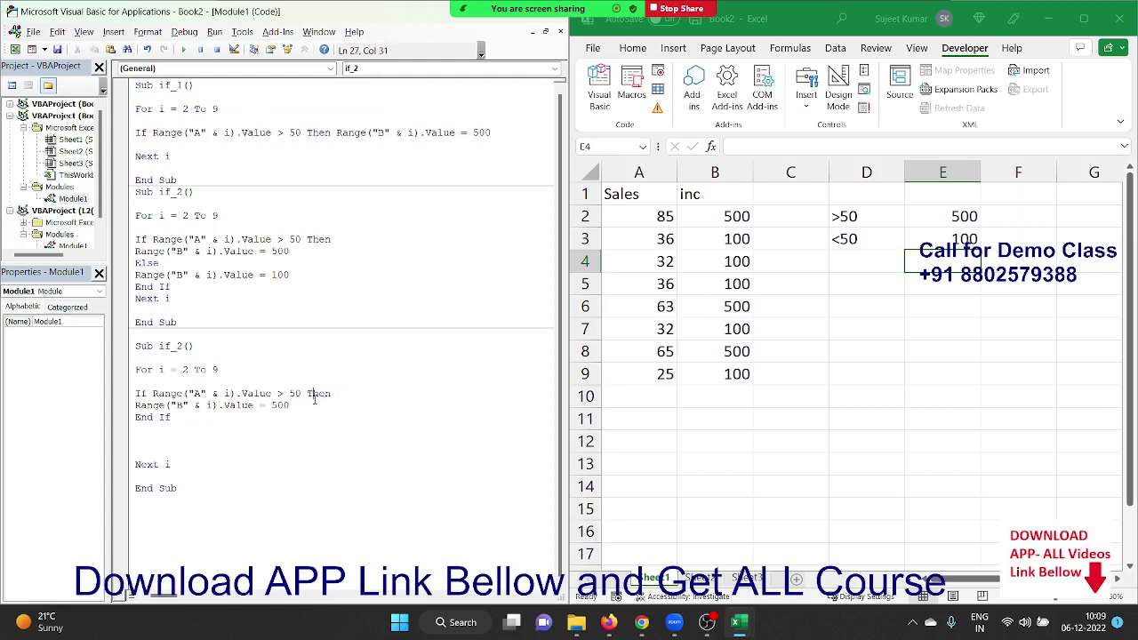
# Step: Add Range("B" & i).Interior.Color = vbGreen under the copy's Value = 500 line
pyautogui.click(304, 406)
pyautogui.press('Return')
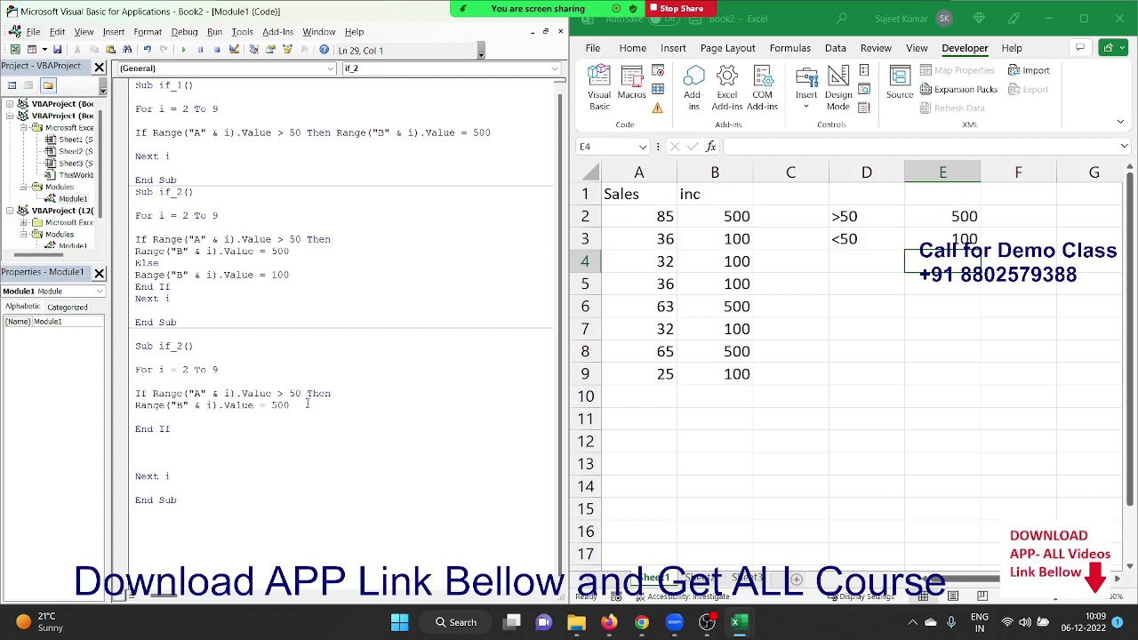
pyautogui.write('Sub if_2()  For i = 2 To 9  If Range("A" & i).Value > 50 Then Range("B" & i).Value = 500 Else Range("B" & i).Value = 100 End If Next i  End Sub')
pyautogui.hotkey('ctrl', 'z')
pyautogui.write('Range("B" & i).Value =')
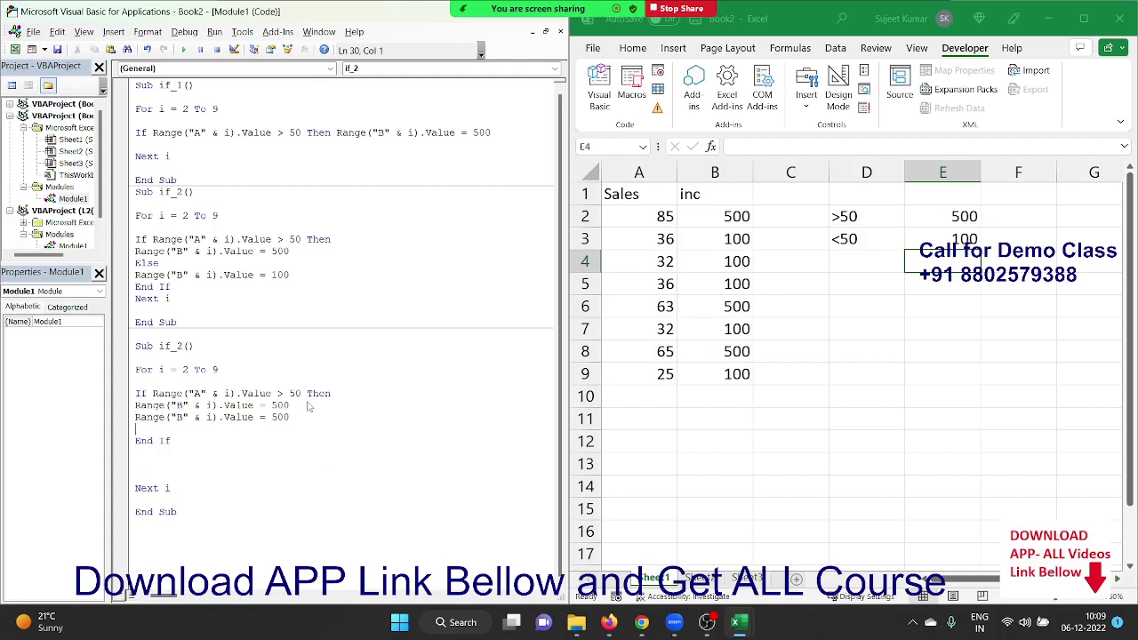
pyautogui.press('BackSpace')
pyautogui.press('BackSpace')
pyautogui.press('BackSpace')
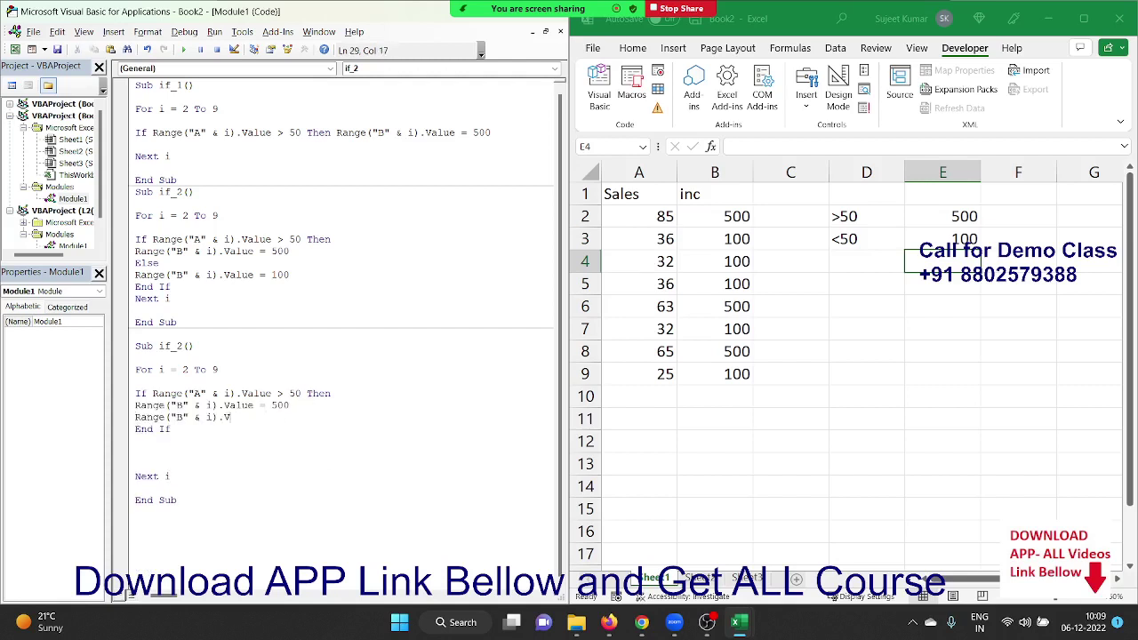
pyautogui.press('BackSpace')
pyautogui.press('BackSpace')
pyautogui.press('BackSpace')
pyautogui.write(').')
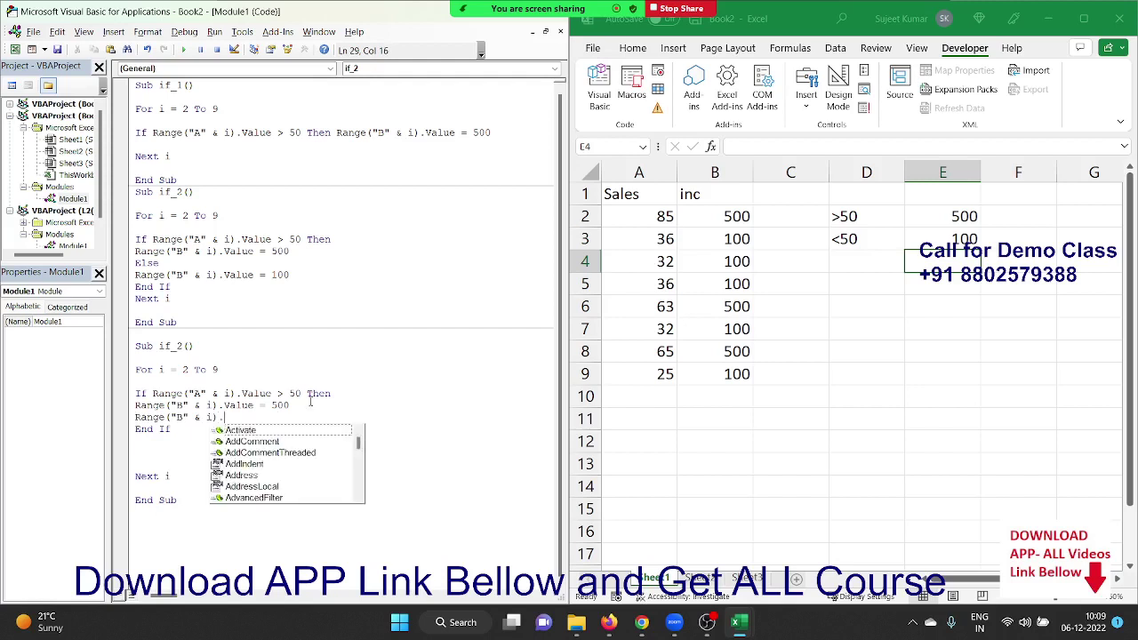
pyautogui.write('in')
pyautogui.press('Down')
pyautogui.press('Down')
pyautogui.press('Down')
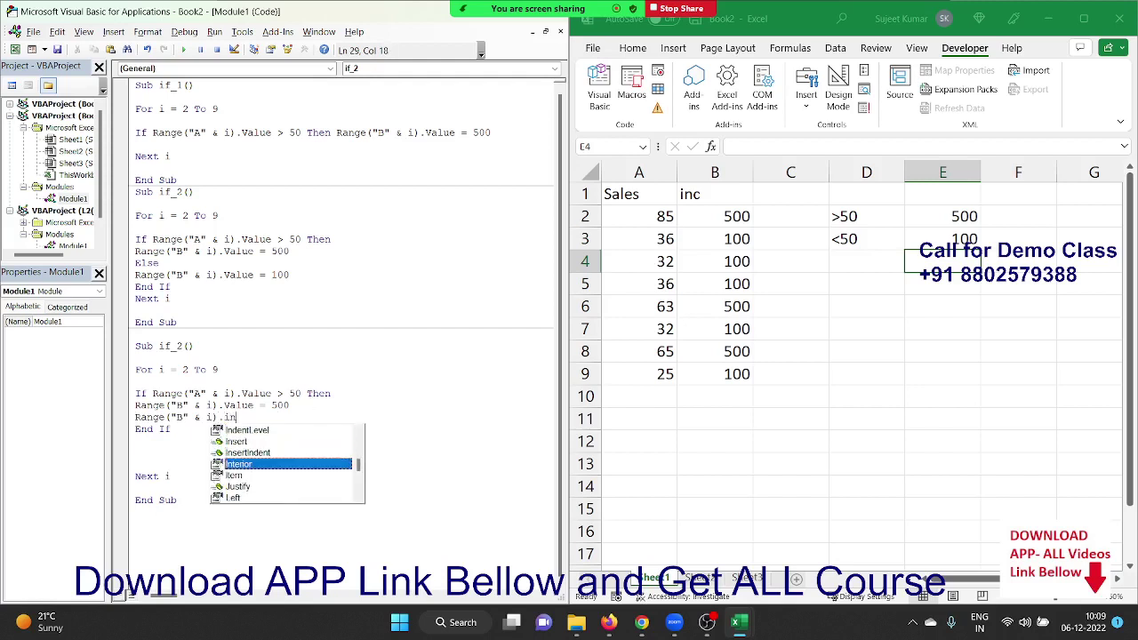
pyautogui.press('Tab')
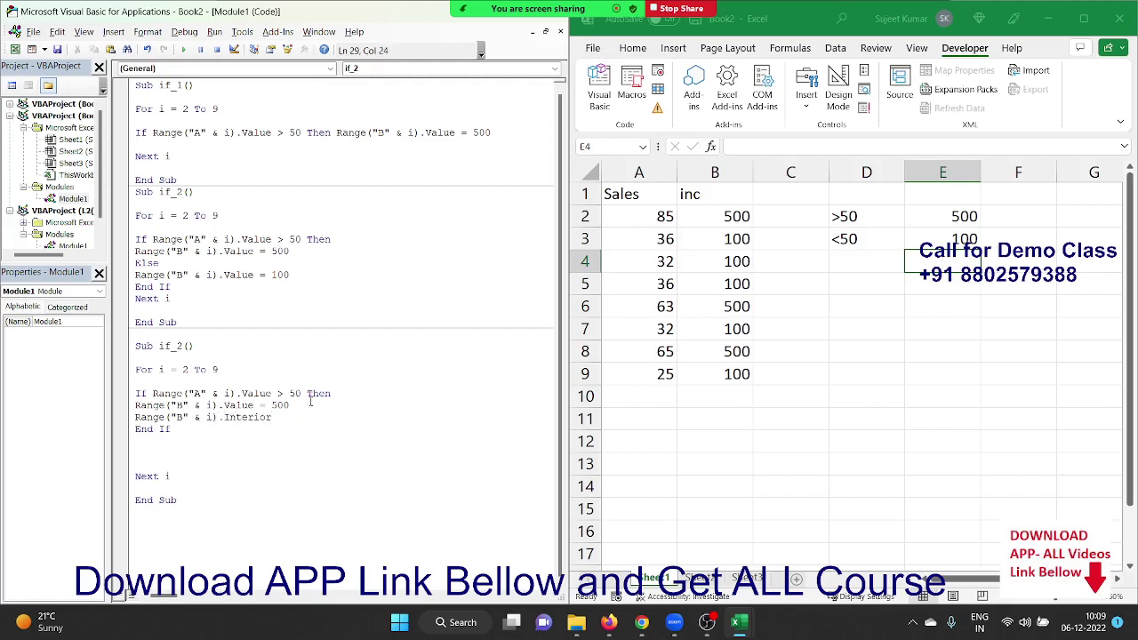
pyautogui.write('.')
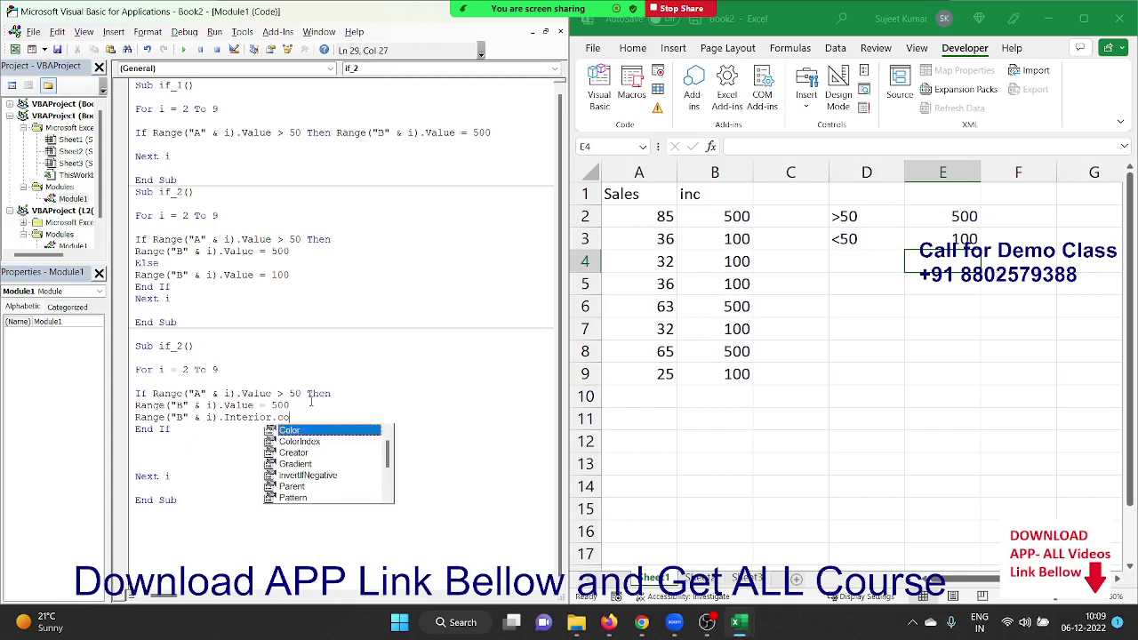
pyautogui.write('Color=vb')
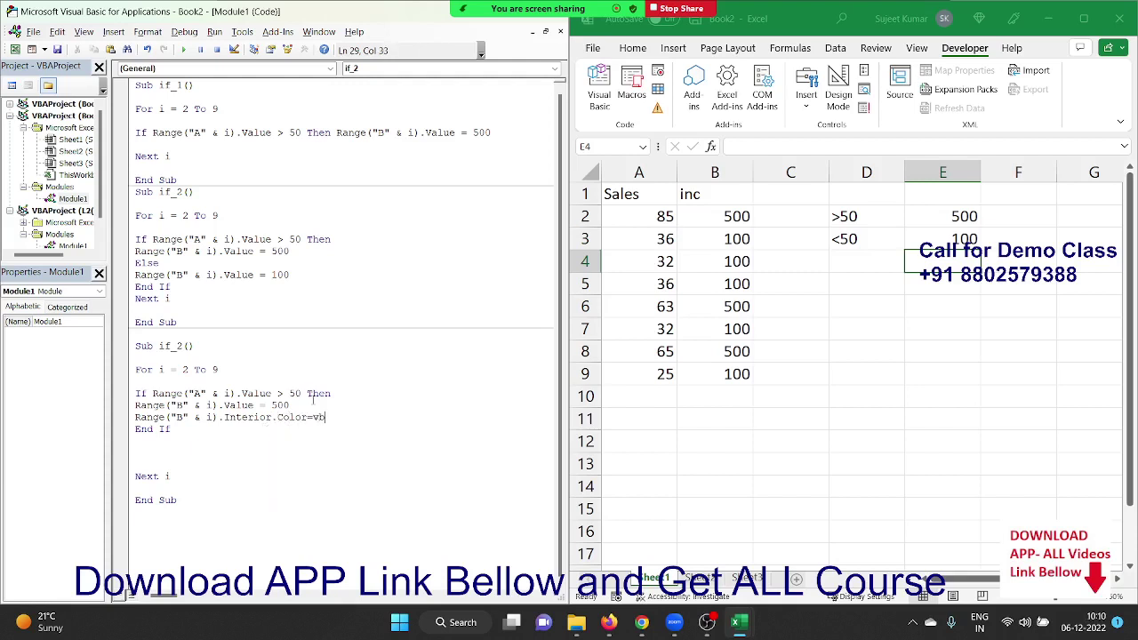
pyautogui.write('gree')
pyautogui.write('n')
pyautogui.press('Down')
# Step: Dismiss the ambiguous-name error, rename the copy to if_3, and run it to shade B2, B6, B8 green
pyautogui.click(183, 50)
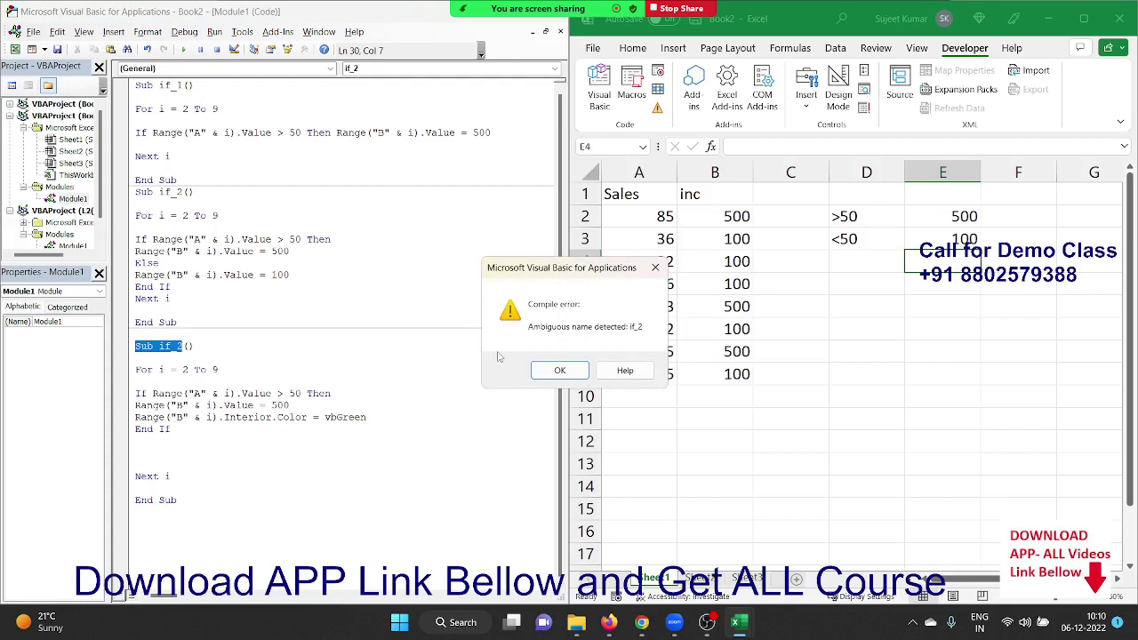
pyautogui.click(560, 368)
pyautogui.click(183, 346)
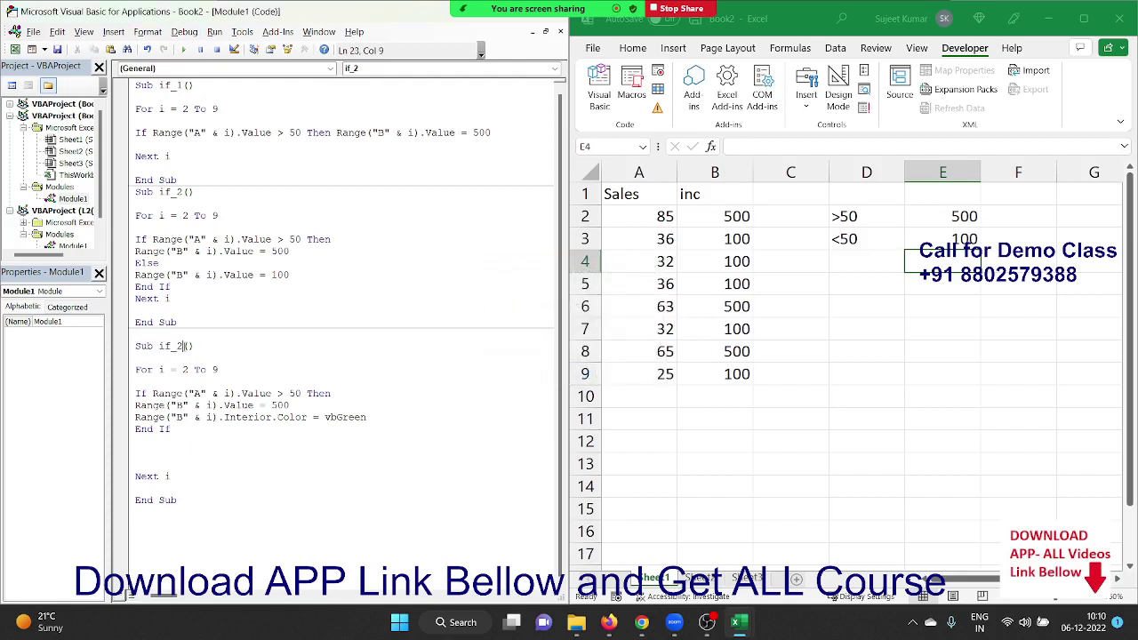
pyautogui.press('BackSpace')
pyautogui.write('3')
pyautogui.click(188, 357)
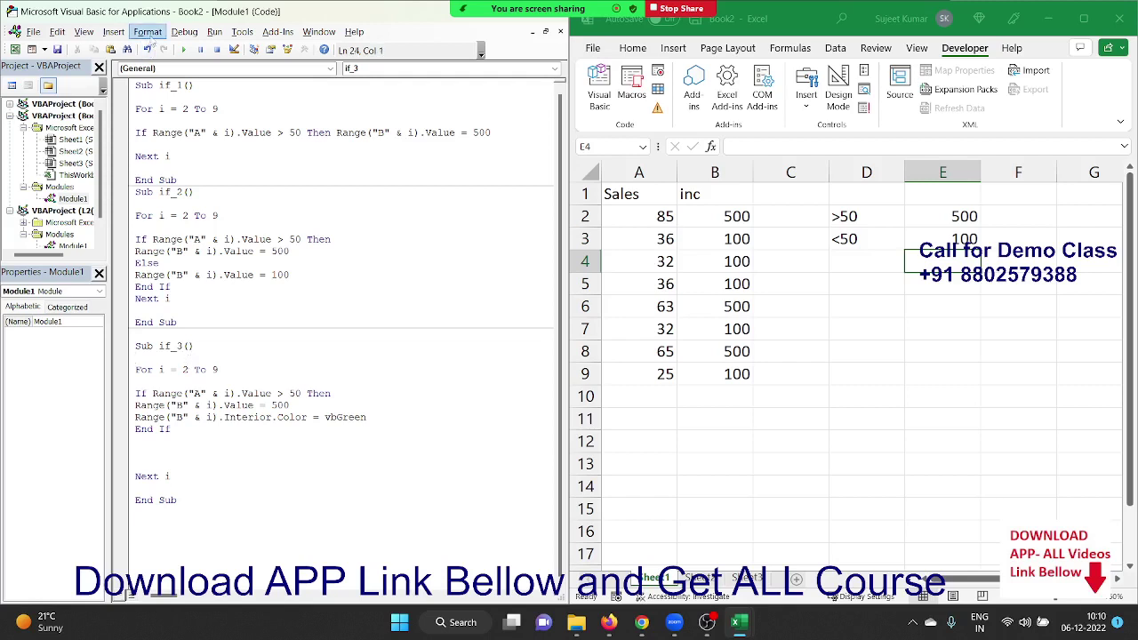
pyautogui.click(183, 50)
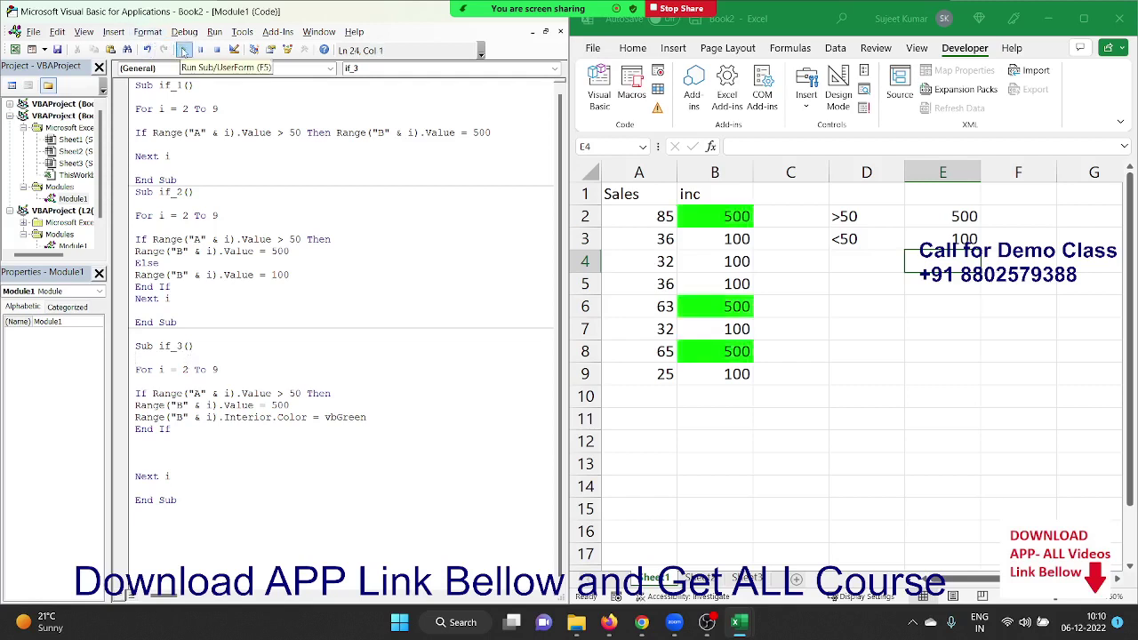
# Step: Delete the extra blank lines after the For line and above Next i in if_3
pyautogui.press('Down')
pyautogui.press('Down')
pyautogui.press('Delete')
pyautogui.press('Down')
pyautogui.press('Down')
pyautogui.press('Down')
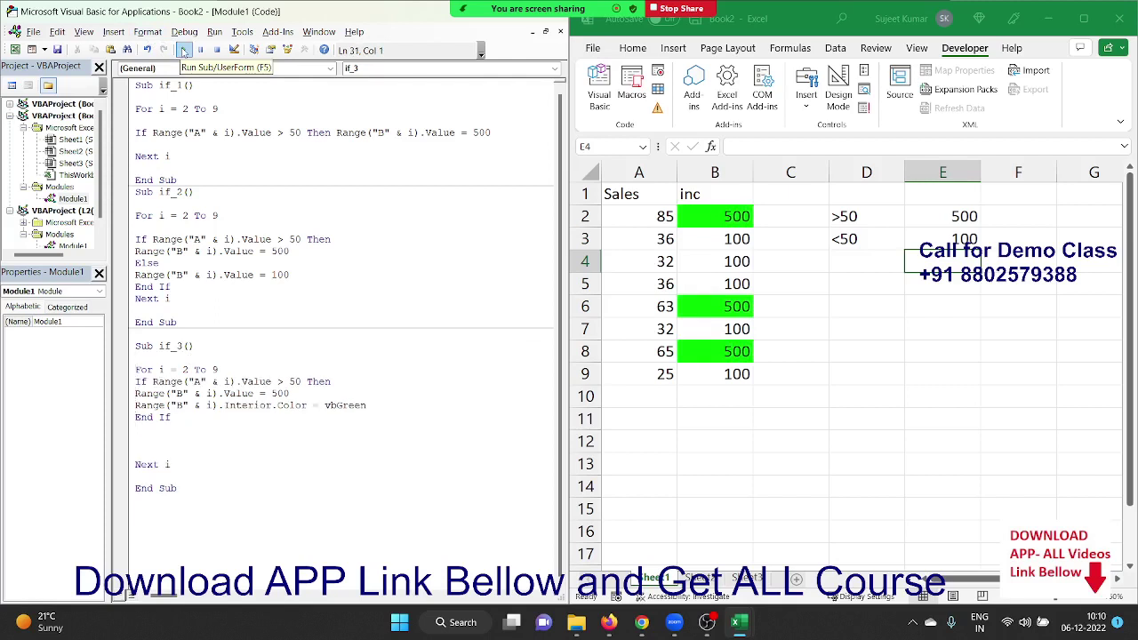
pyautogui.press('Up')
pyautogui.press('Delete')
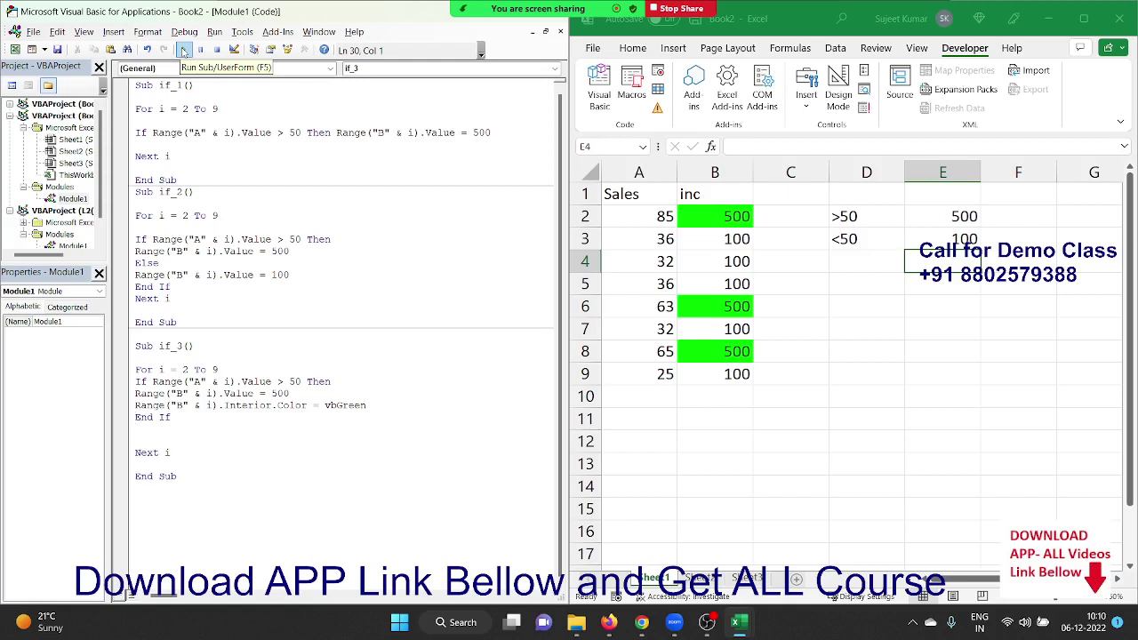
pyautogui.press('Delete')
pyautogui.press('Delete')
pyautogui.press('Up')
pyautogui.press('Up')
pyautogui.press('Up')
pyautogui.press('Up')
pyautogui.press('Up')
pyautogui.press('Up')
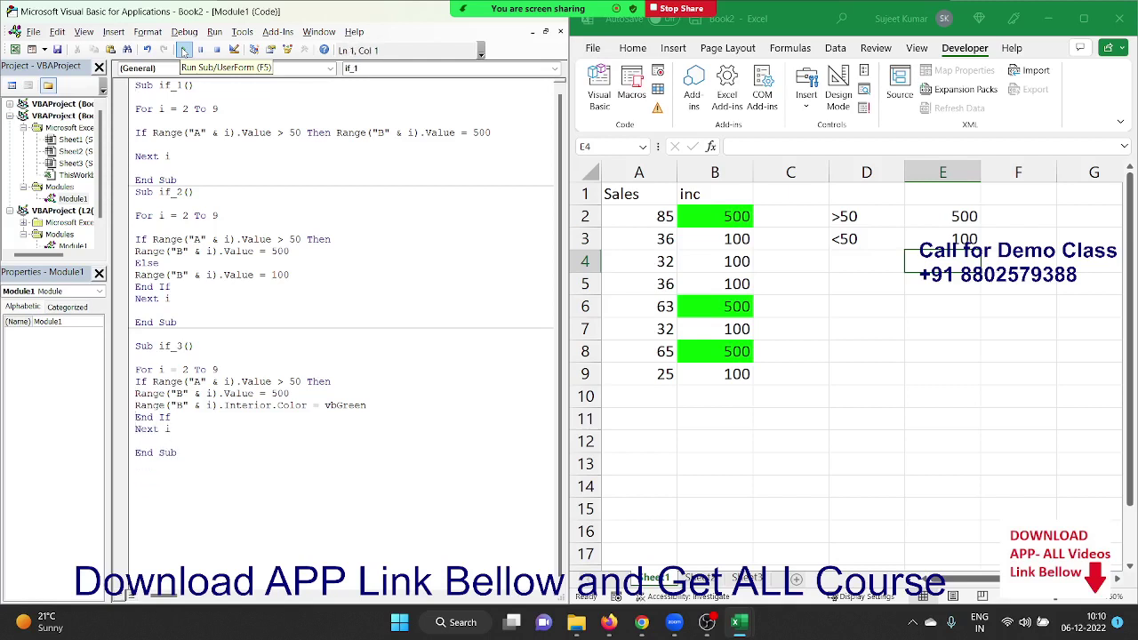
pyautogui.press('Down')
pyautogui.press('Down')
pyautogui.press('Down')
pyautogui.press('Down')
pyautogui.hotkey('shift', 'Down')
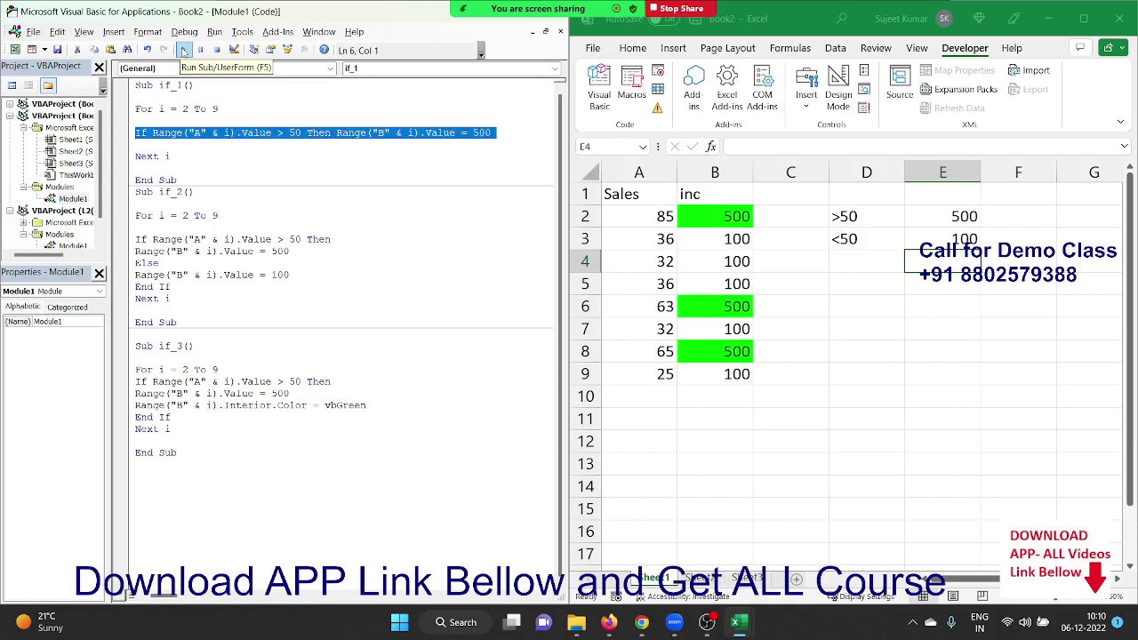
pyautogui.press('Down')
pyautogui.press('Down')
pyautogui.press('Down')
pyautogui.press('Down')
pyautogui.press('Down')
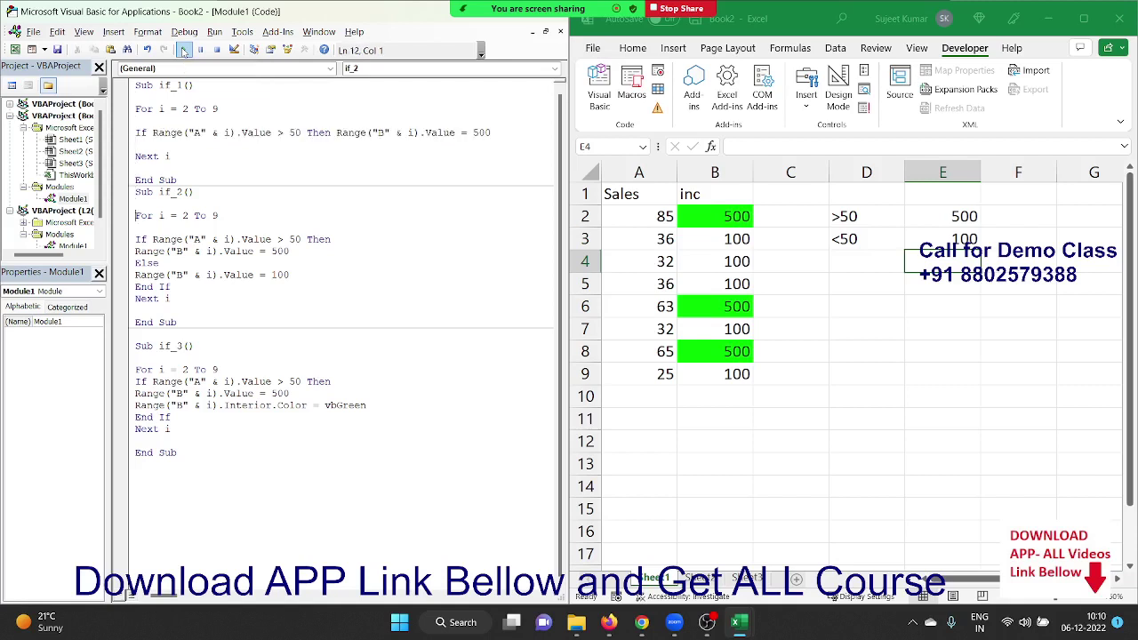
pyautogui.press('Down')
pyautogui.press('Down')
pyautogui.press('Down')
pyautogui.hotkey('shift', 'End')
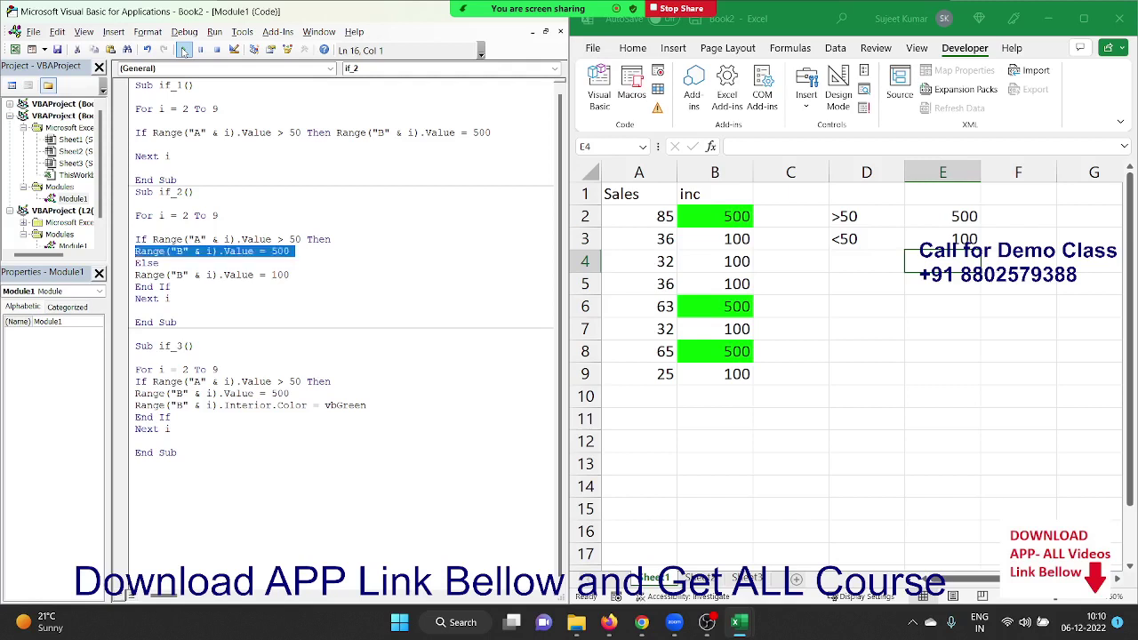
pyautogui.press('Up')
pyautogui.press('Down')
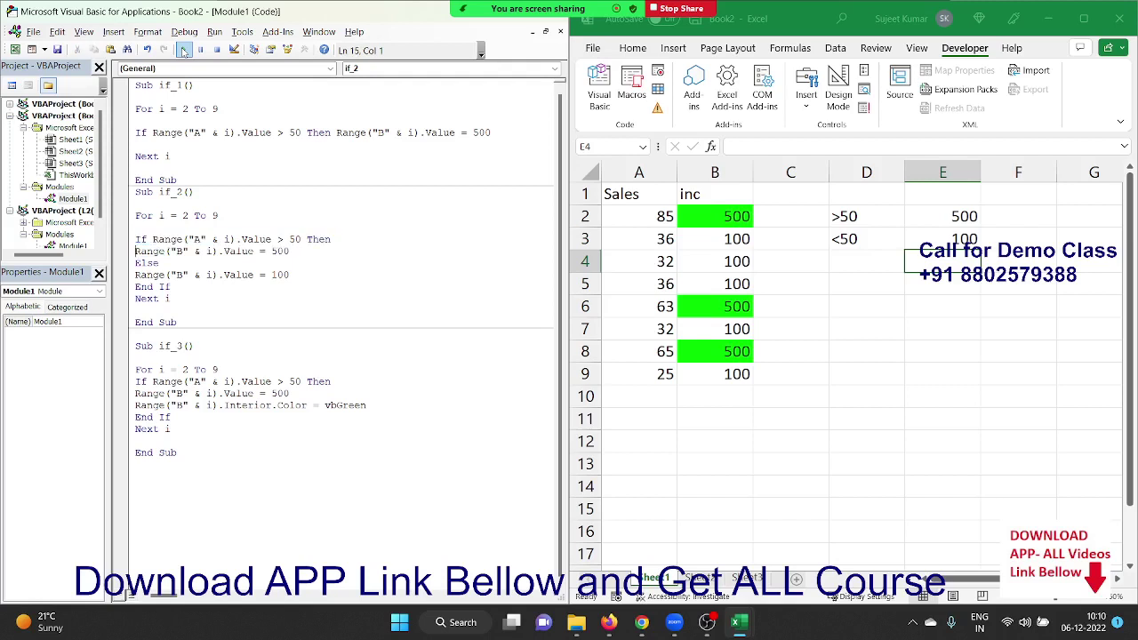
pyautogui.hotkey('shift', 'Down')
pyautogui.press('Down')
pyautogui.hotkey('shift', 'Up')
pyautogui.press('Down')
pyautogui.hotkey('shift', 'Down')
pyautogui.press('Down')
pyautogui.hotkey('shift', 'Down')
pyautogui.press('Down')
pyautogui.press('Down')
pyautogui.press('Down')
pyautogui.press('Down')
pyautogui.press('Down')
pyautogui.press('Down')
pyautogui.press('Down')
pyautogui.hotkey('shift', 'Down')
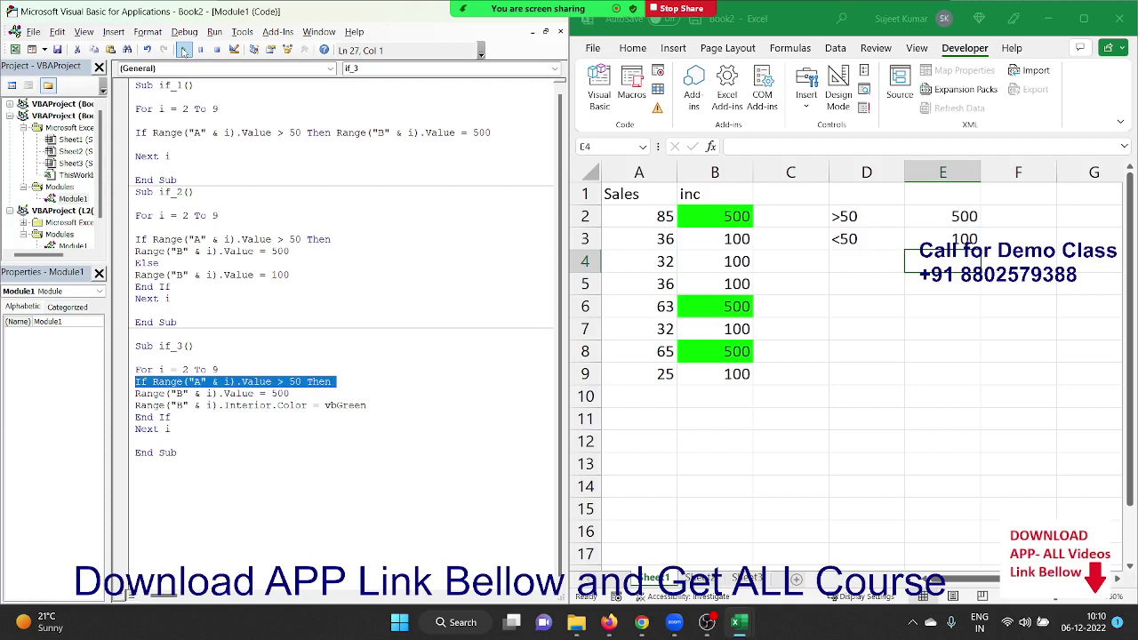
pyautogui.hotkey('shift', 'Up')
pyautogui.press('Down')
pyautogui.hotkey('shift', 'Up')
pyautogui.press('Down')
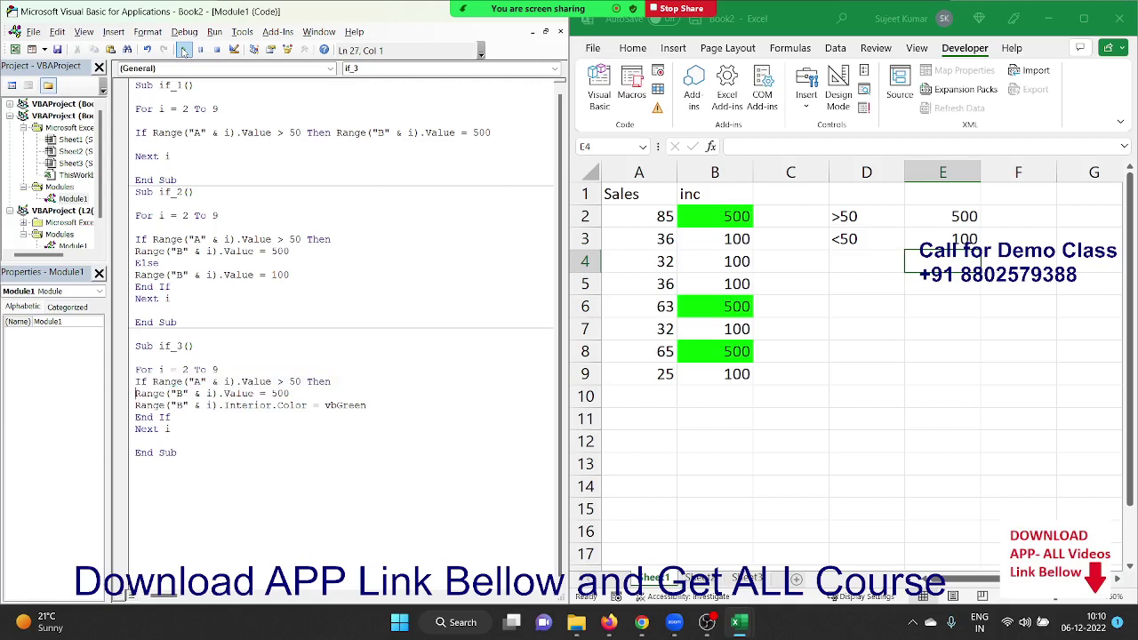
pyautogui.hotkey('shift', 'Down')
pyautogui.press('Down')
pyautogui.hotkey('shift', 'Down')
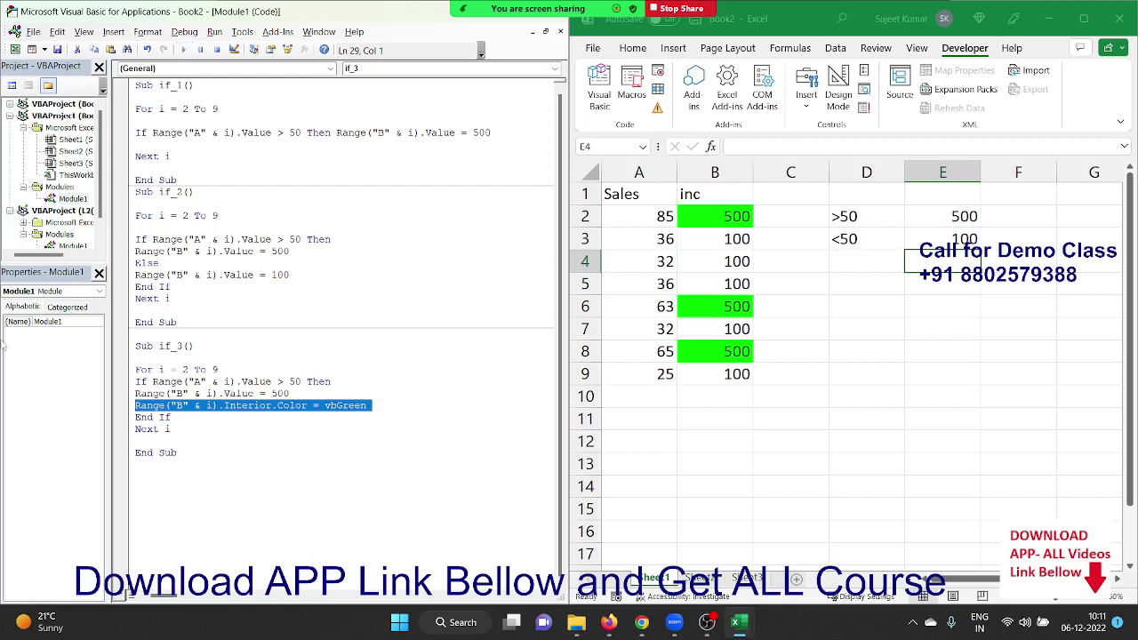
pyautogui.moveTo(654, 578); pyautogui.dragTo(724, 578)
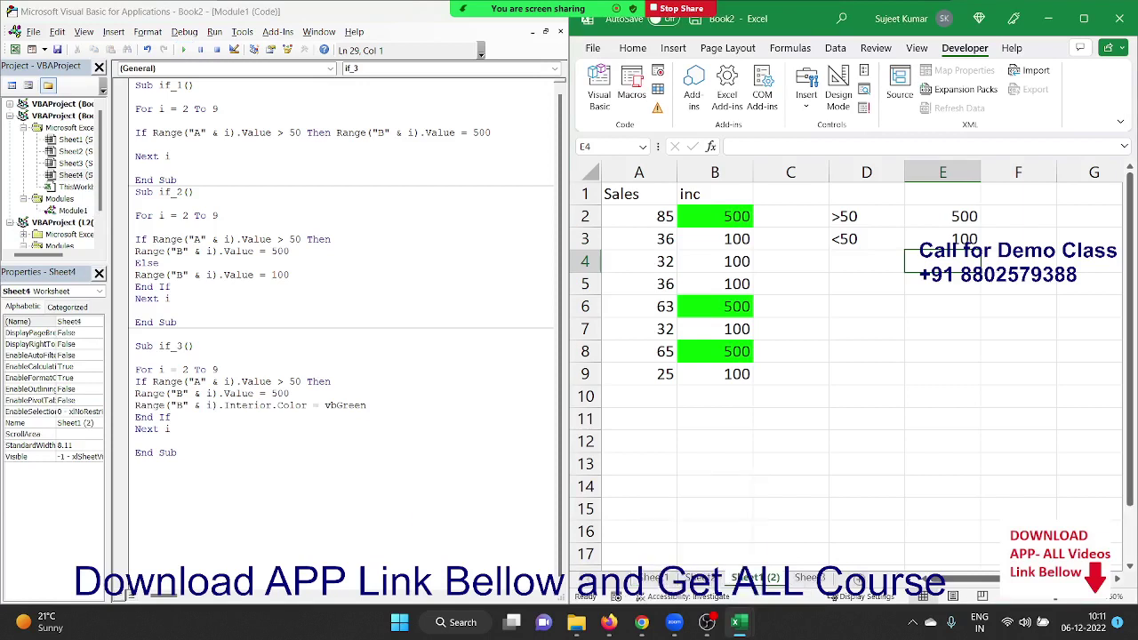
pyautogui.moveTo(458, 24)
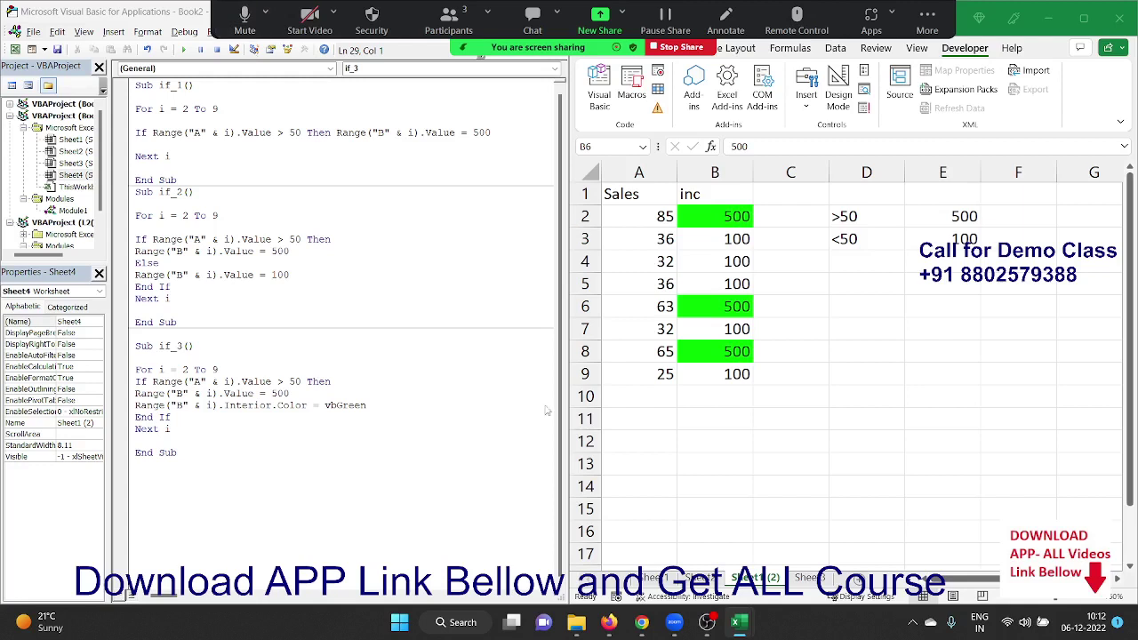
pyautogui.moveTo(748, 214); pyautogui.dragTo(736, 374)
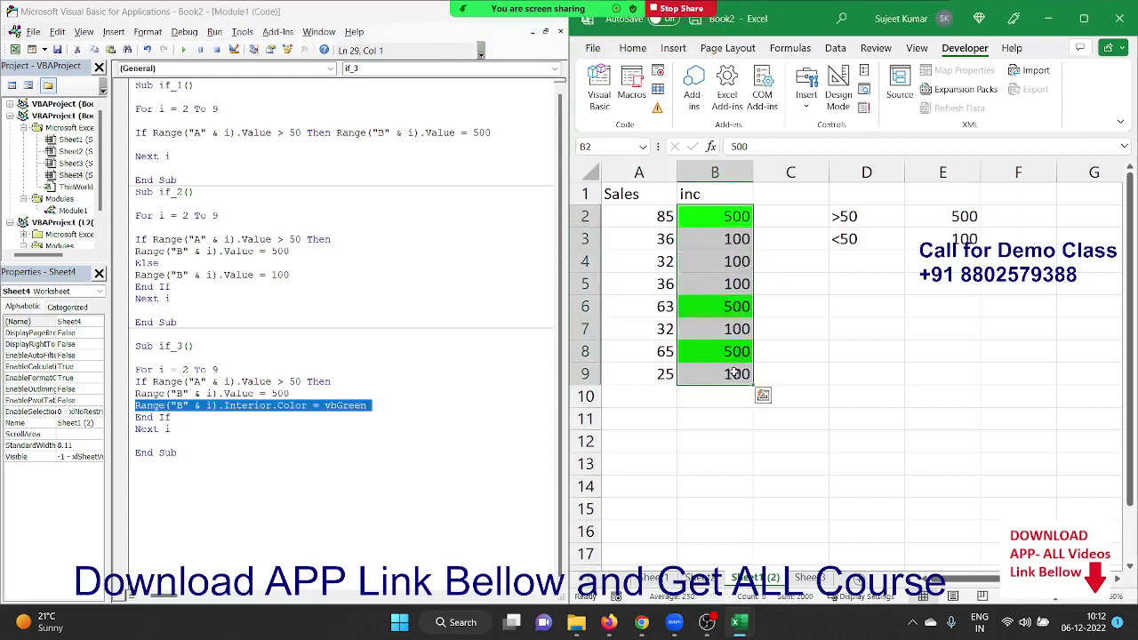
# Step: Clear the values in B2:B9 and remove their green fills by pasting blank C2:C9 over them
pyautogui.press('Delete')
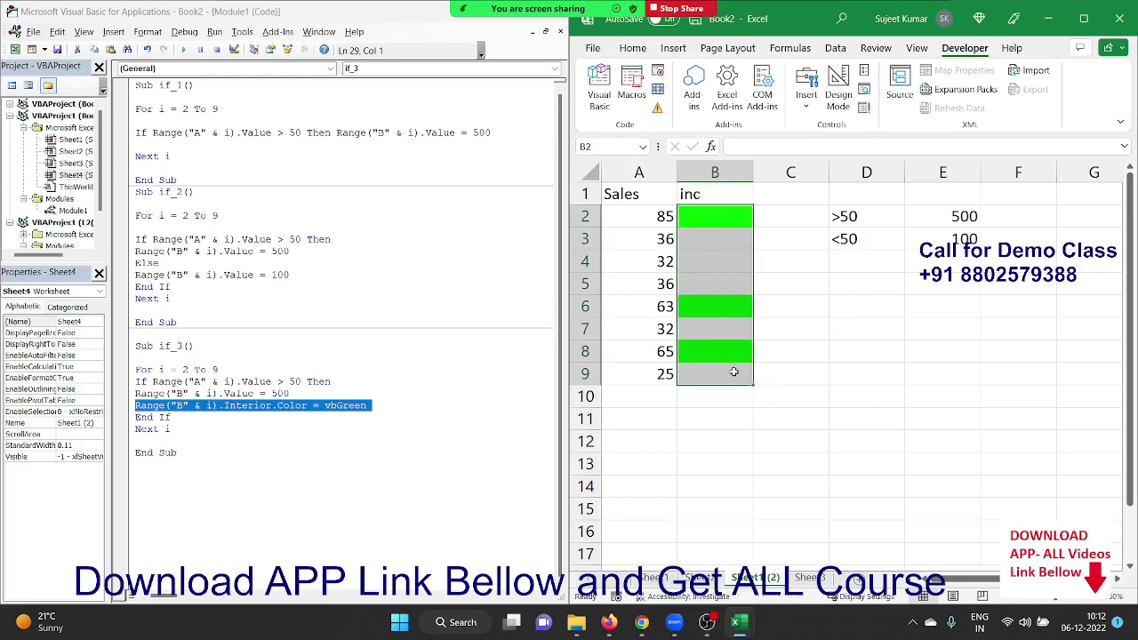
pyautogui.press('Right')
pyautogui.hotkey('shift', 'Down')
pyautogui.hotkey('shift', 'Down')
pyautogui.hotkey('shift', 'Down')
pyautogui.hotkey('shift', 'Down')
pyautogui.hotkey('shift', 'Down')
pyautogui.hotkey('shift', 'Down')
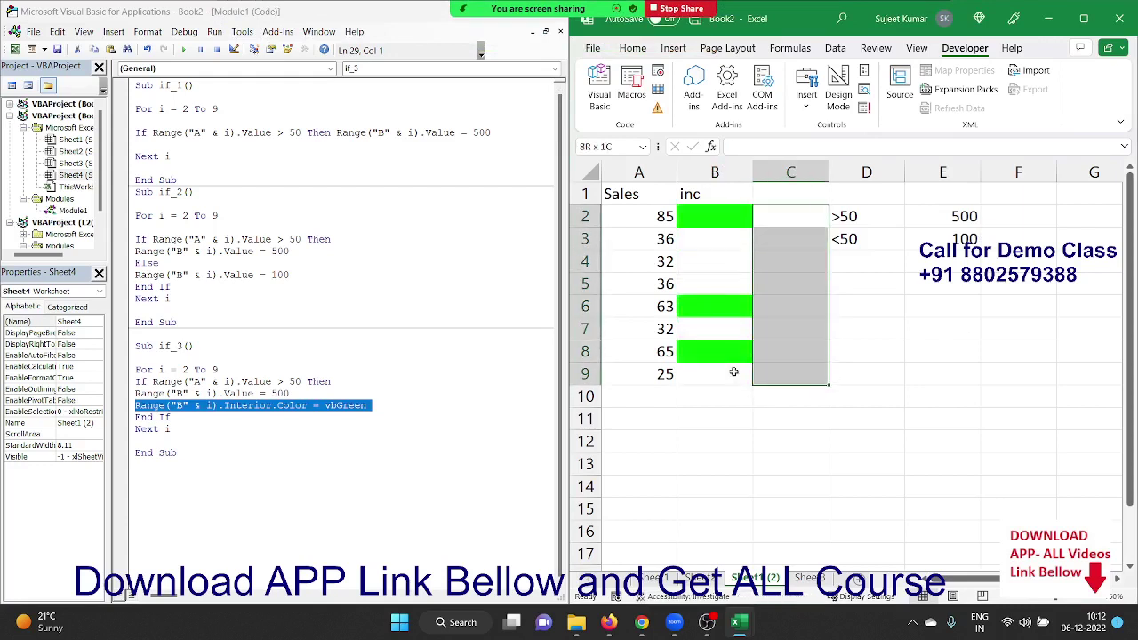
pyautogui.hotkey('ctrl', 'c')
pyautogui.press('Left')
pyautogui.press('Return')
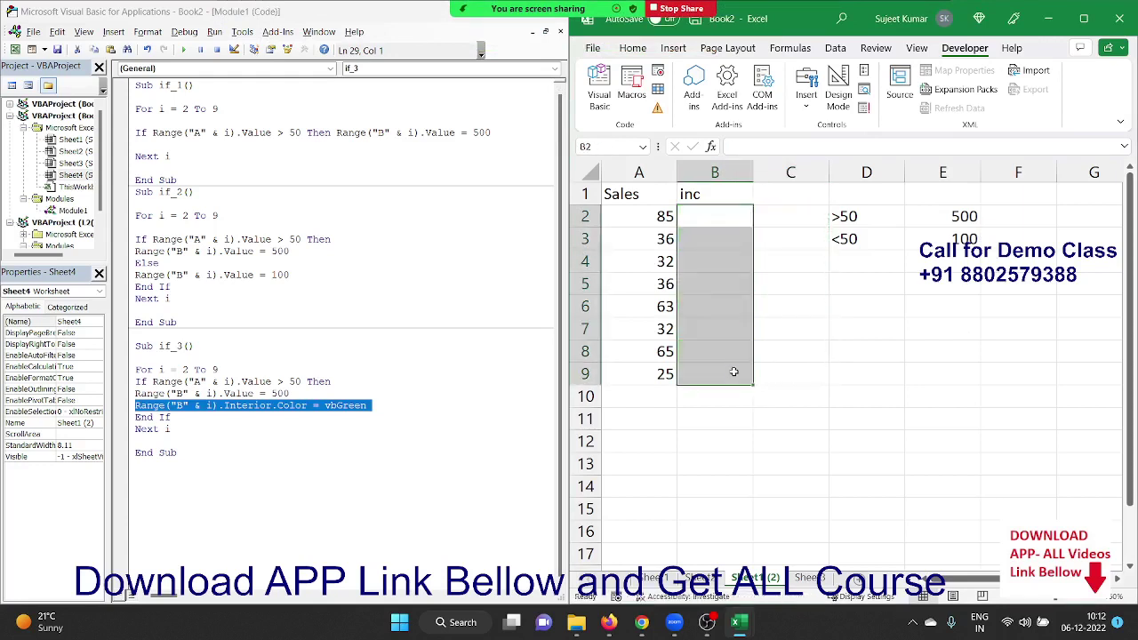
# Step: Replace the criteria in D2:E3 with 50-80 paying 800 in D2:E2 and 0 in E3
pyautogui.press('Right')
pyautogui.press('Right')
pyautogui.hotkey('shift', 'Down')
pyautogui.hotkey('shift', 'Right')
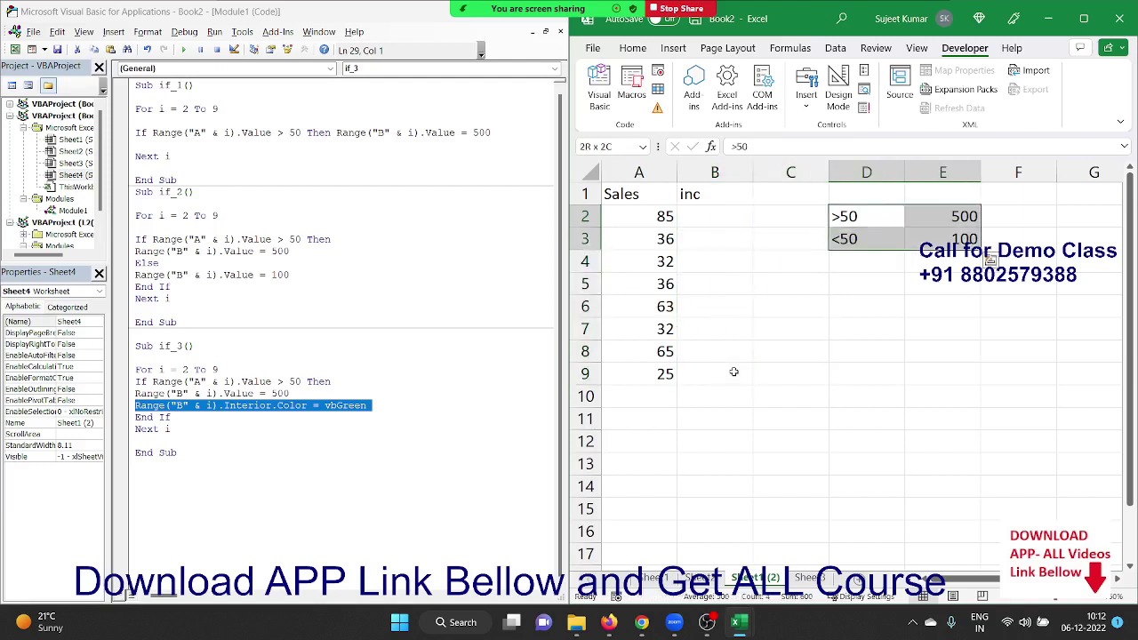
pyautogui.press('Delete')
pyautogui.hotkey('shift', 'Up')
pyautogui.hotkey('shift', 'Left')
pyautogui.write('50')
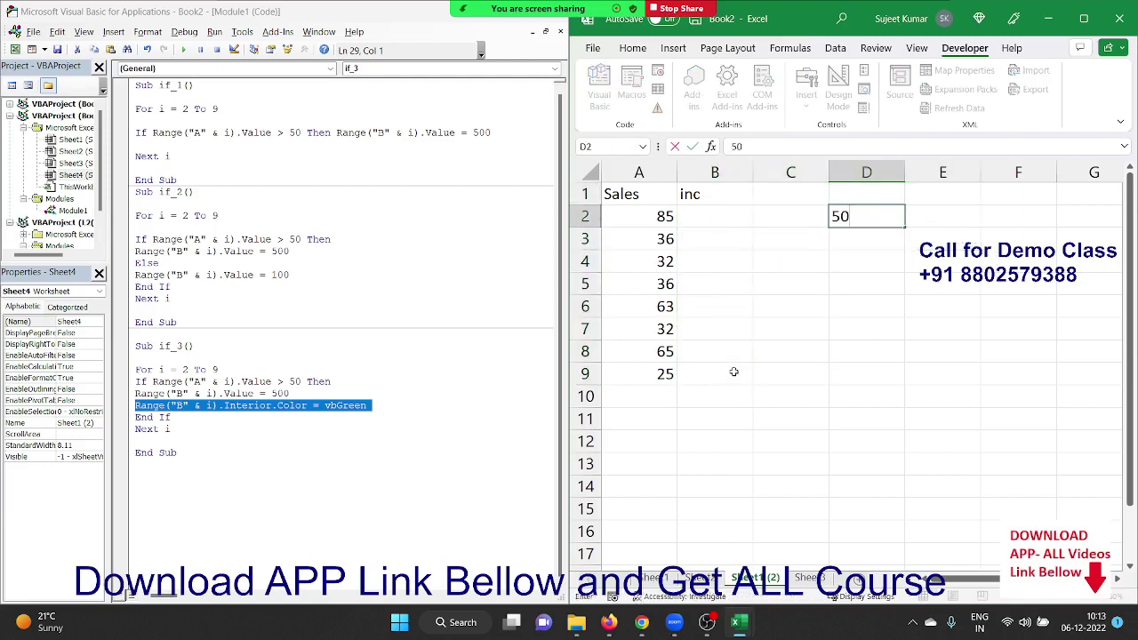
pyautogui.write('-80')
pyautogui.press('Tab')
pyautogui.write('80')
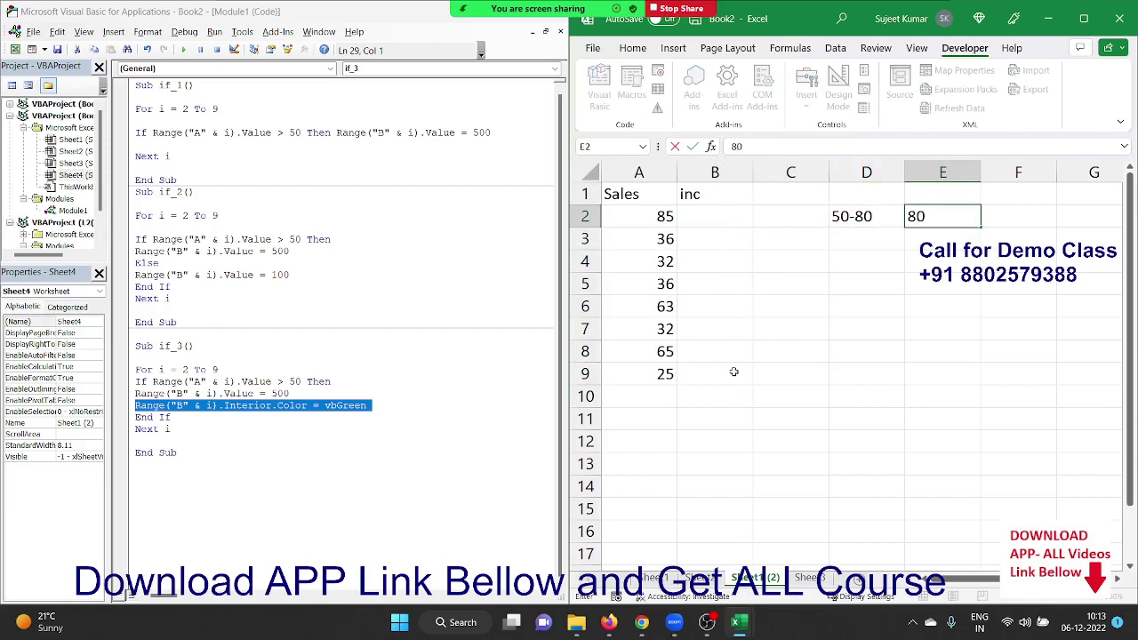
pyautogui.write('0')
pyautogui.press('Return')
pyautogui.write('0')
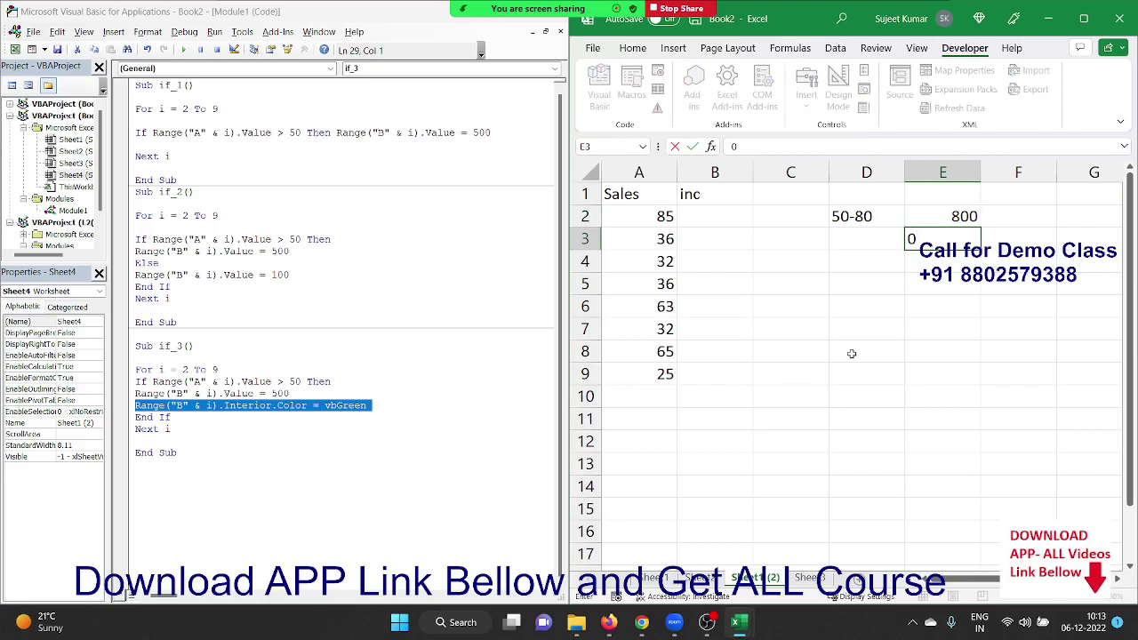
pyautogui.click(869, 325)
# Step: Duplicate the if_3 macro below itself and rename the copy to if_4
pyautogui.click(345, 448)
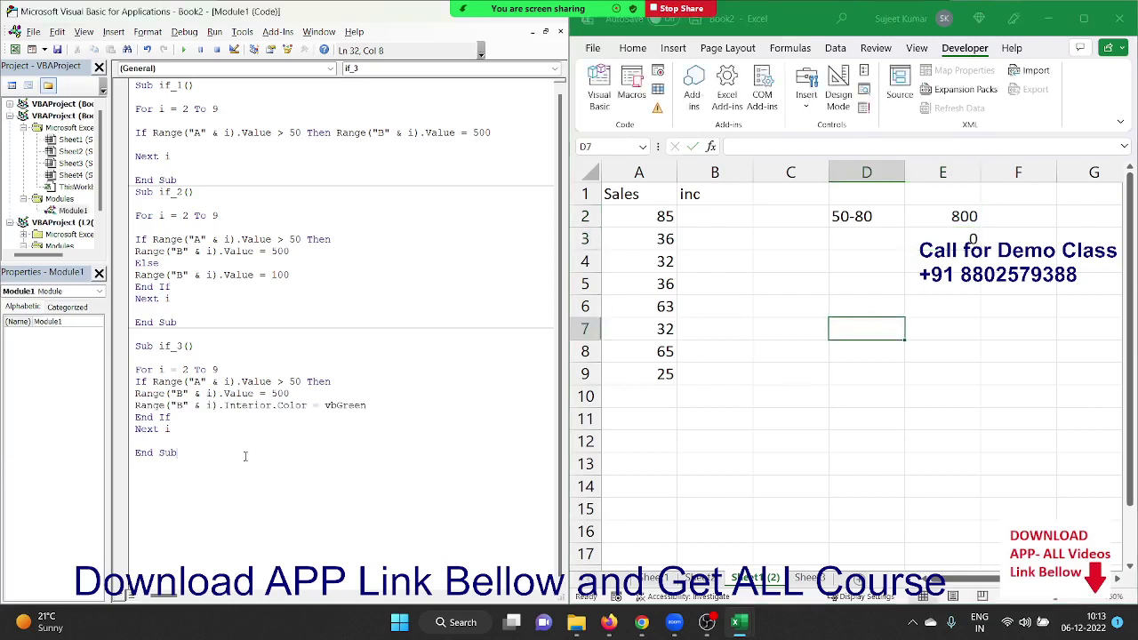
pyautogui.hotkey('shift', 'Up')
pyautogui.hotkey('shift', 'Up')
pyautogui.hotkey('shift', 'Up')
pyautogui.hotkey('shift', 'Home')
pyautogui.hotkey('ctrl', 'c')
pyautogui.click(174, 491)
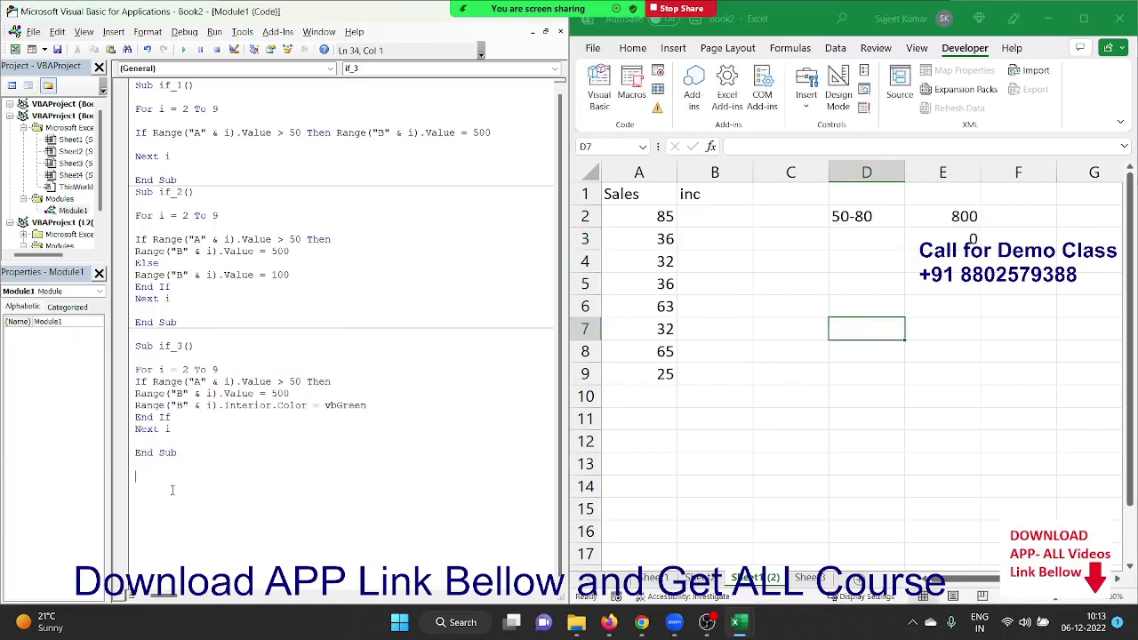
pyautogui.hotkey('ctrl', 'v')
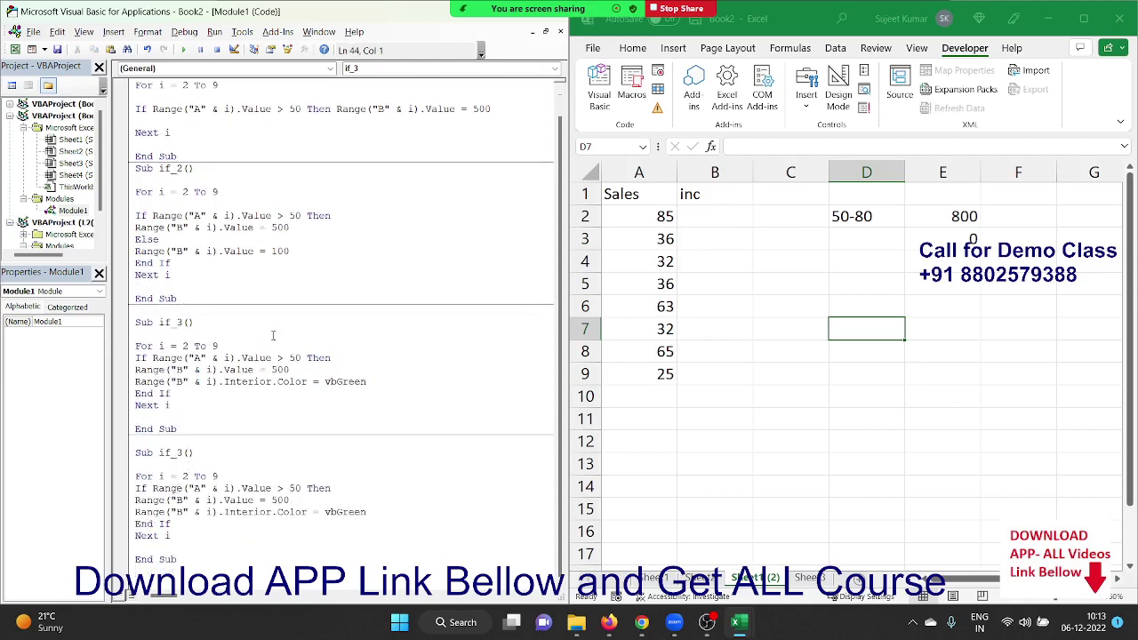
pyautogui.click(182, 452)
pyautogui.press('BackSpace')
pyautogui.write('4')
# Step: Change if_4's If condition from > 50 to >= 50 and add a line under Sub if_4
pyautogui.click(293, 489)
pyautogui.click(289, 489)
pyautogui.write('=50')
pyautogui.write(' and')
pyautogui.press('BackSpace')
pyautogui.press('BackSpace')
pyautogui.press('BackSpace')
pyautogui.press('BackSpace')
pyautogui.click(219, 477)
pyautogui.press('Return')
pyautogui.press('Return')
pyautogui.press('Up')
pyautogui.press('Up')
# Step: Declare i as Long and store Range("A" & i).Value in l at the top of the loop
pyautogui.write('d')
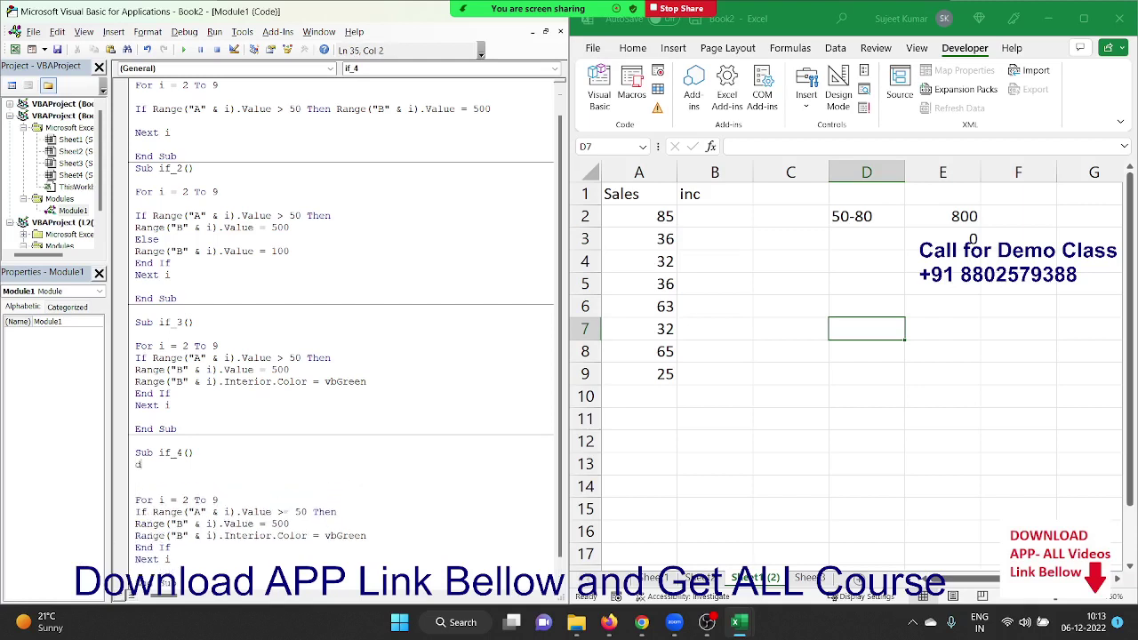
pyautogui.write('im i ')
pyautogui.write('as ')
pyautogui.write('lo')
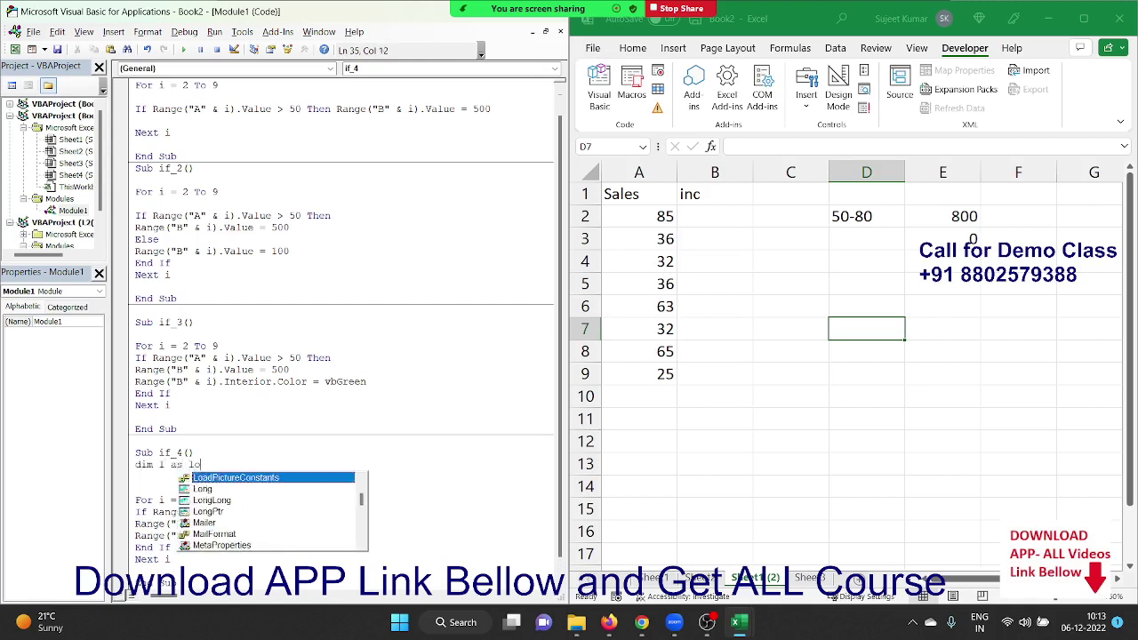
pyautogui.write('ng')
pyautogui.press('Return')
pyautogui.press('Down')
pyautogui.press('Down')
pyautogui.press('Down')
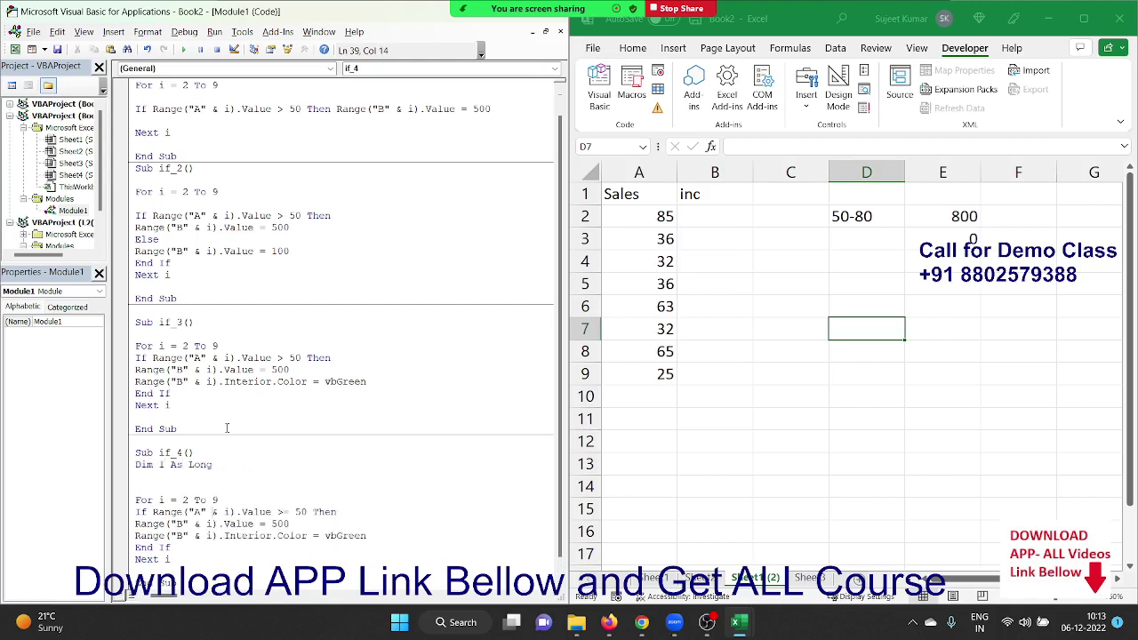
pyautogui.press('Return')
pyautogui.press('Down')
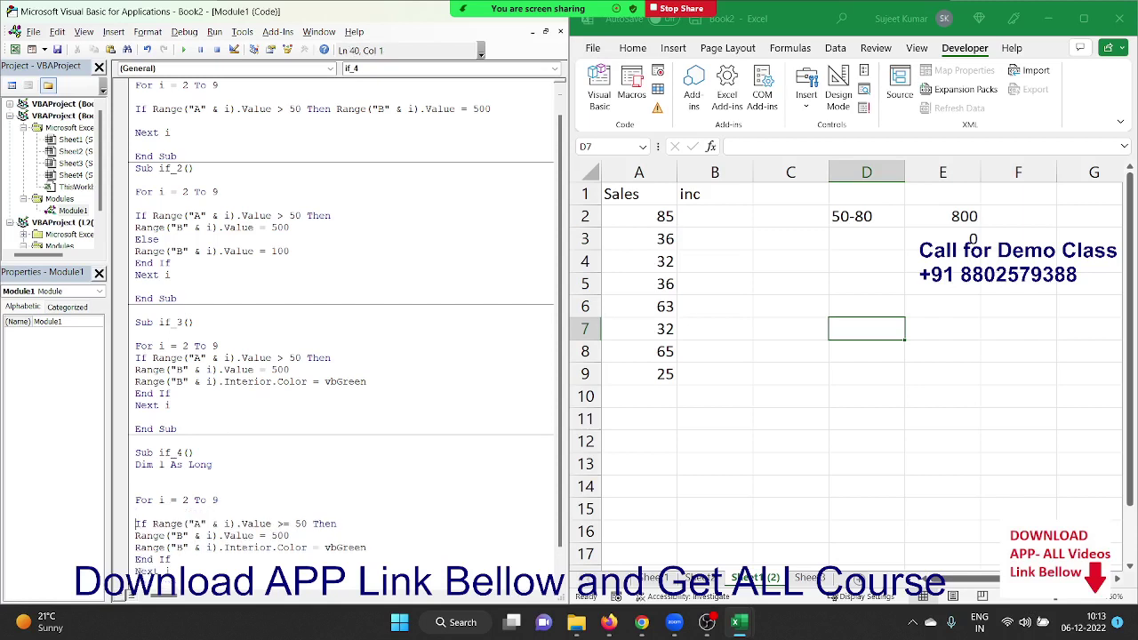
pyautogui.moveTo(152, 524); pyautogui.dragTo(272, 524)
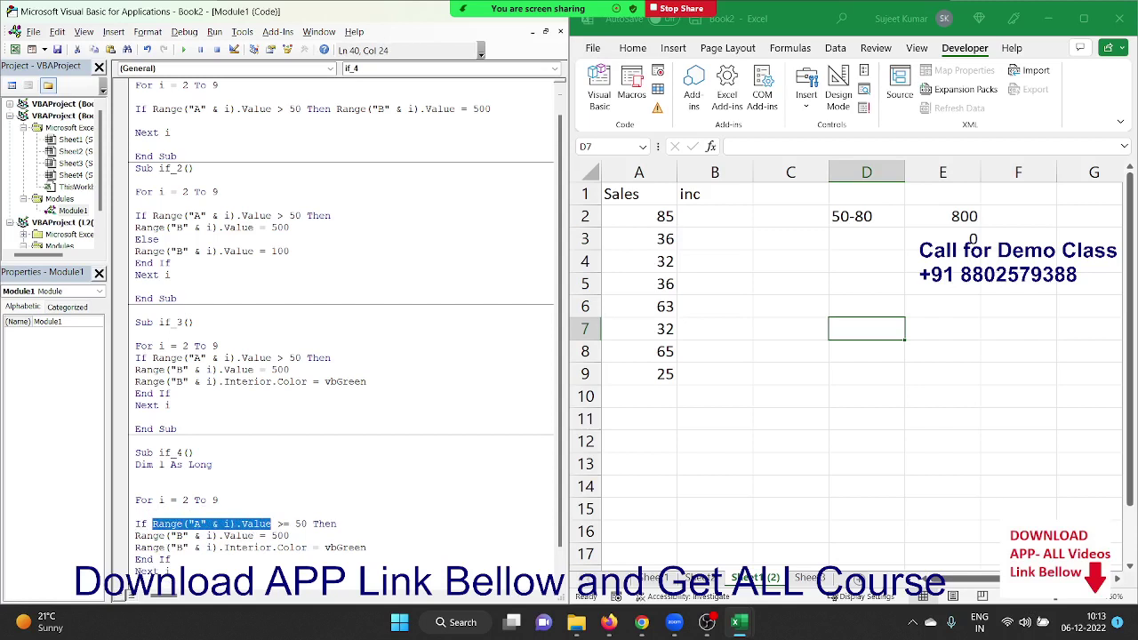
pyautogui.click(136, 512)
pyautogui.write('l =')
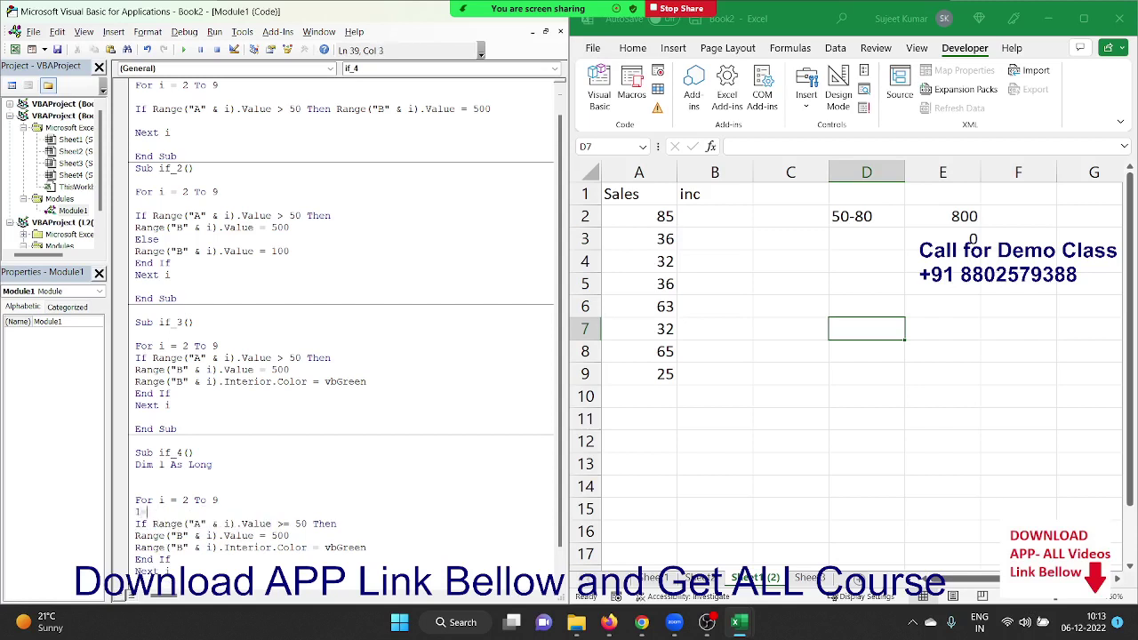
pyautogui.hotkey('ctrl', 'v')
# Step: Change the condition to l>=50 And l<=80, set the assignment to 800, and delete the green fill line
pyautogui.moveTo(308, 523); pyautogui.dragTo(152, 524)
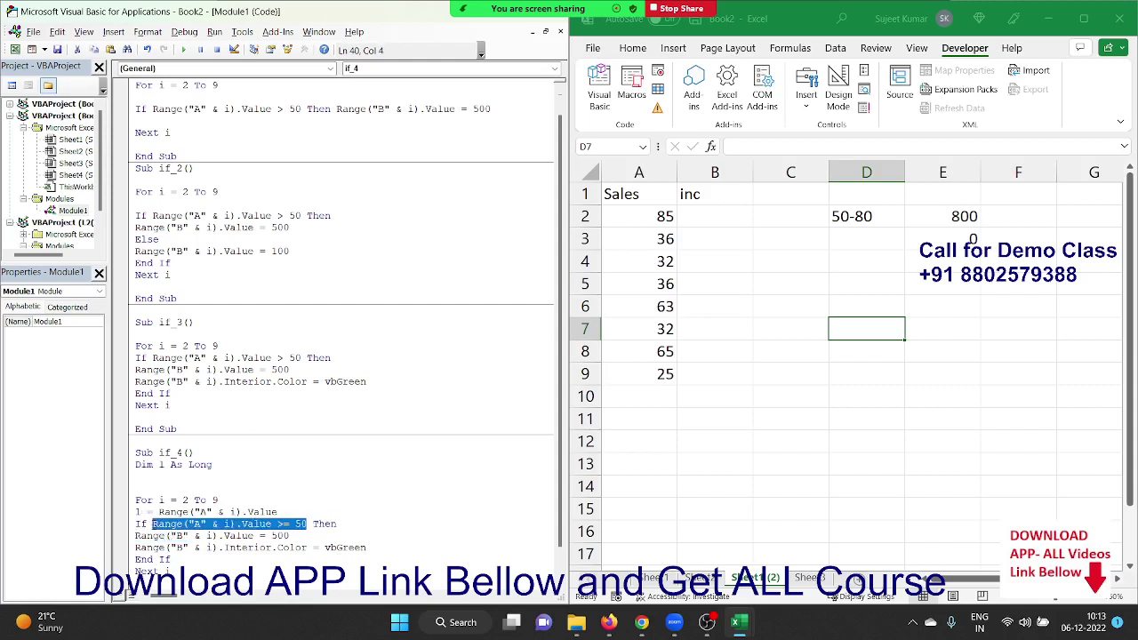
pyautogui.write('l')
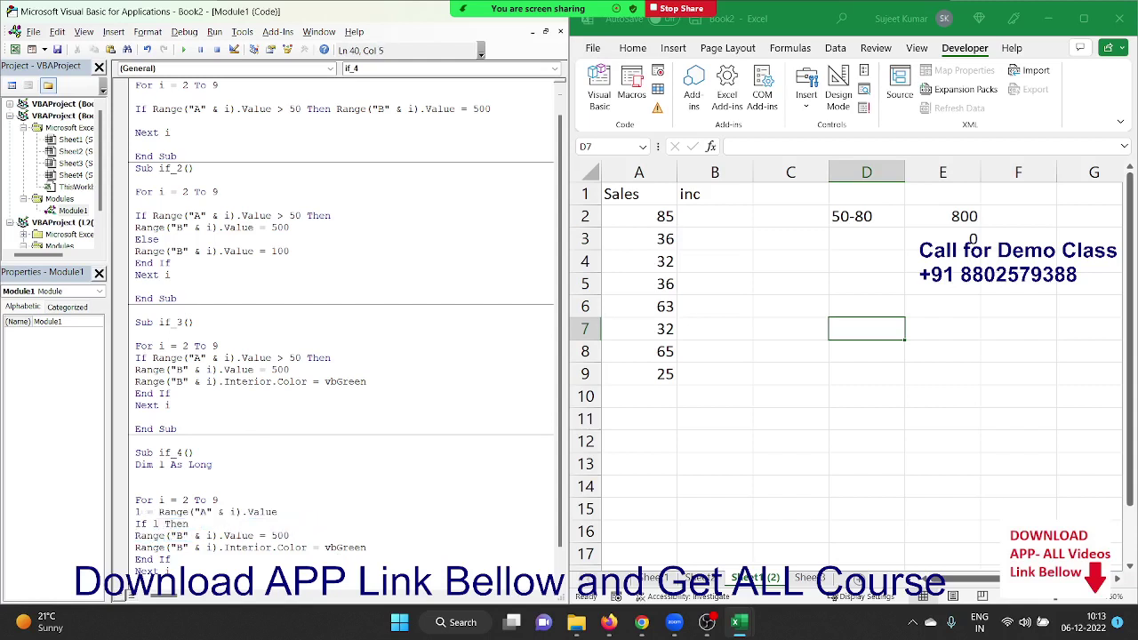
pyautogui.write('>= ')
pyautogui.write('50 and ')
pyautogui.write('l')
pyautogui.write('<=')
pyautogui.write('80')
pyautogui.press('Down')
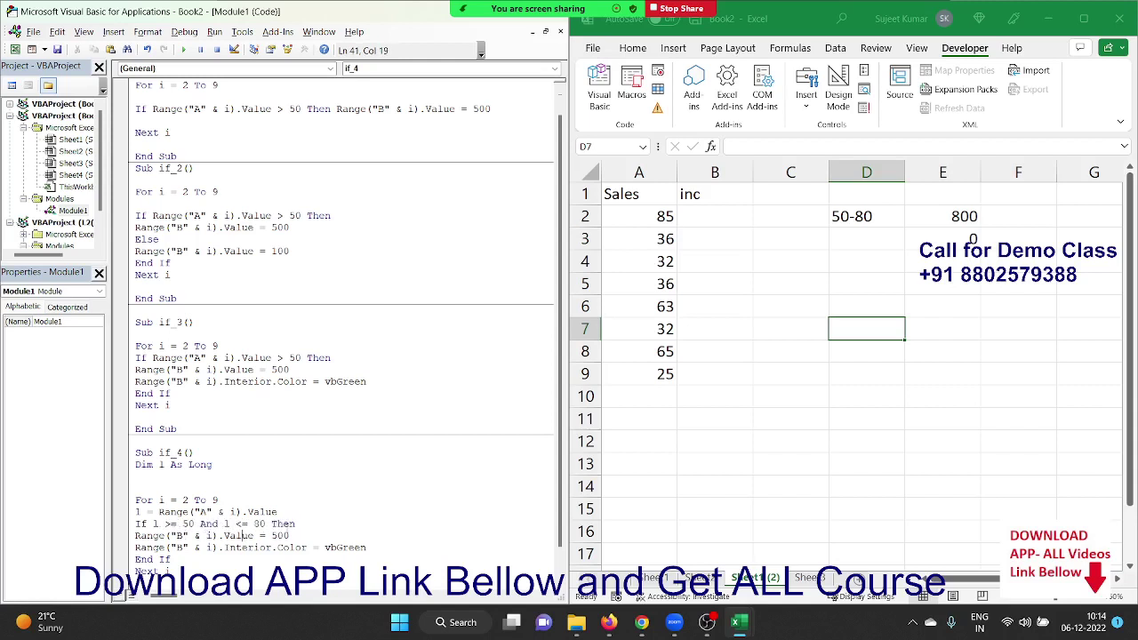
pyautogui.doubleClick(282, 535)
pyautogui.write('800')
pyautogui.click(142, 547)
pyautogui.hotkey('shift', 'Down')
pyautogui.press('Return')
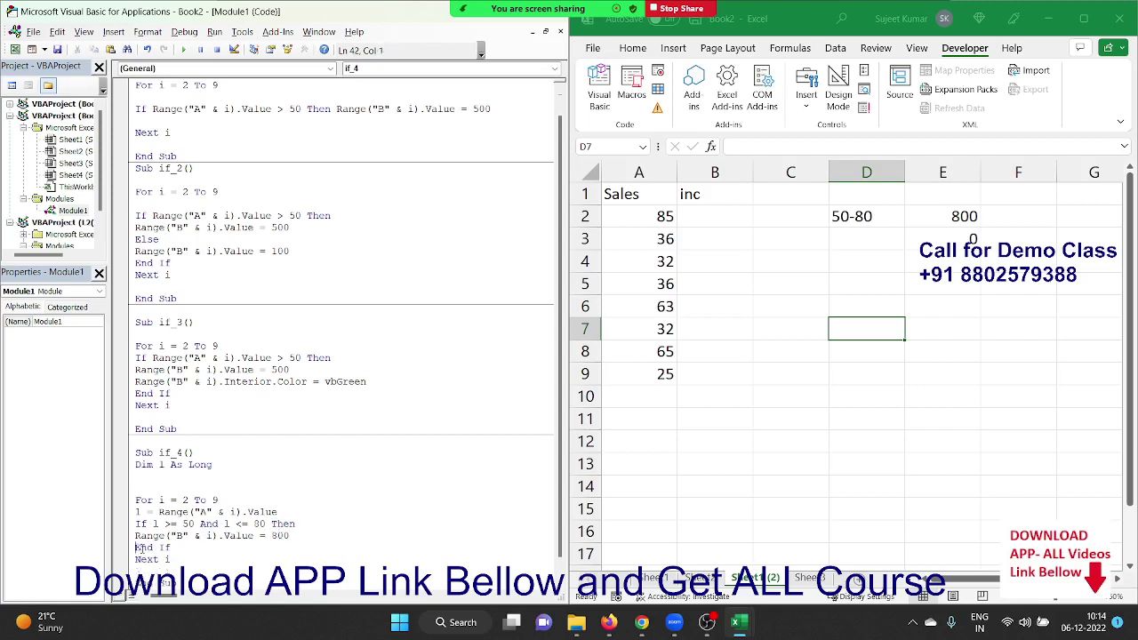
# Step: Add an Else branch assigning 0, then run if_4 so B6 and B8 receive 800
pyautogui.press('Return')
pyautogui.write('Else')
pyautogui.press('Home')
pyautogui.press('Up')
pyautogui.hotkey('shift', 'Down')
pyautogui.press('Right')
pyautogui.hotkey('ctrl', 'v')
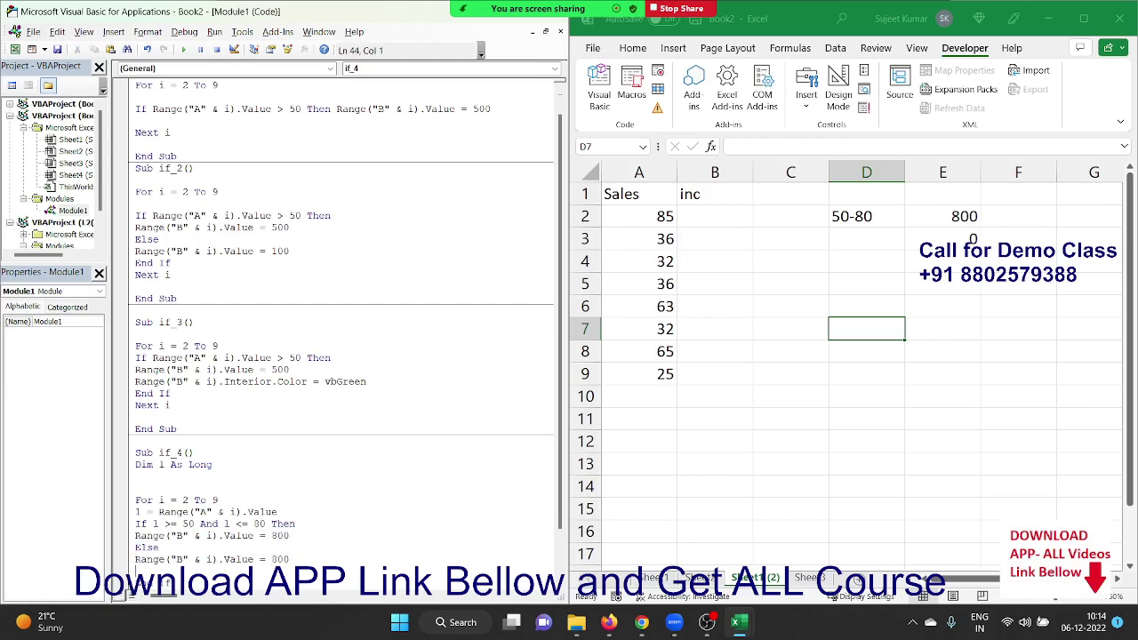
pyautogui.press('Up')
pyautogui.press('End')
pyautogui.press('BackSpace')
pyautogui.press('BackSpace')
pyautogui.press('BackSpace')
pyautogui.write('0')
pyautogui.scroll(-2, 316, 538)
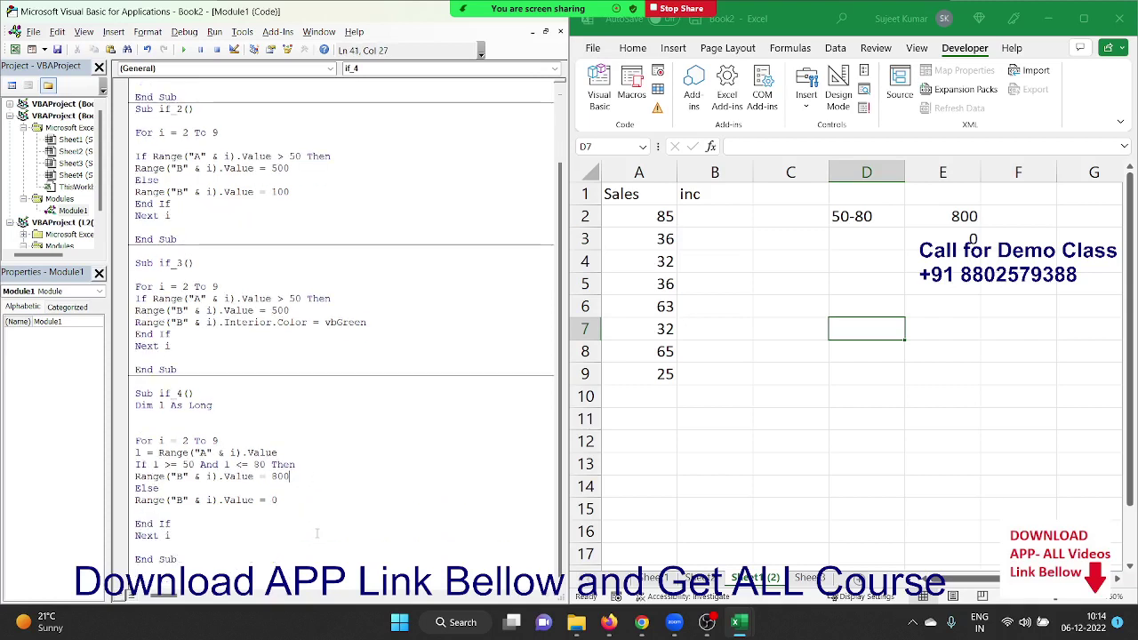
pyautogui.click(218, 453)
pyautogui.click(184, 50)
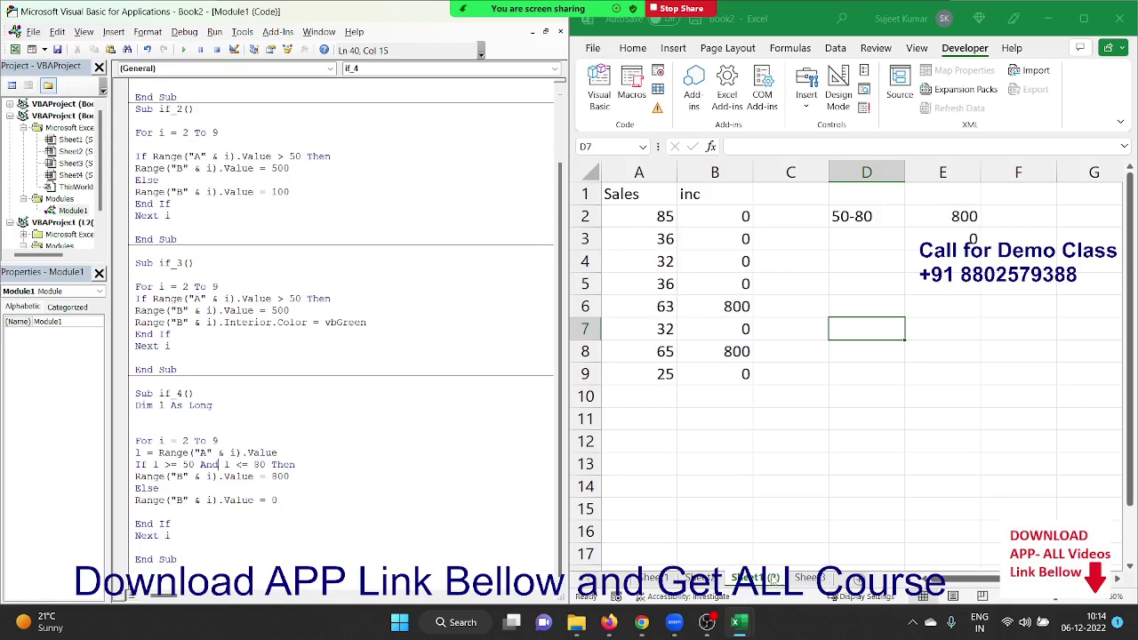
# Step: Add a Days header in G1 with Sat in G2 and fill the weekday names down to G12
pyautogui.click(1038, 189)
pyautogui.press('Right')
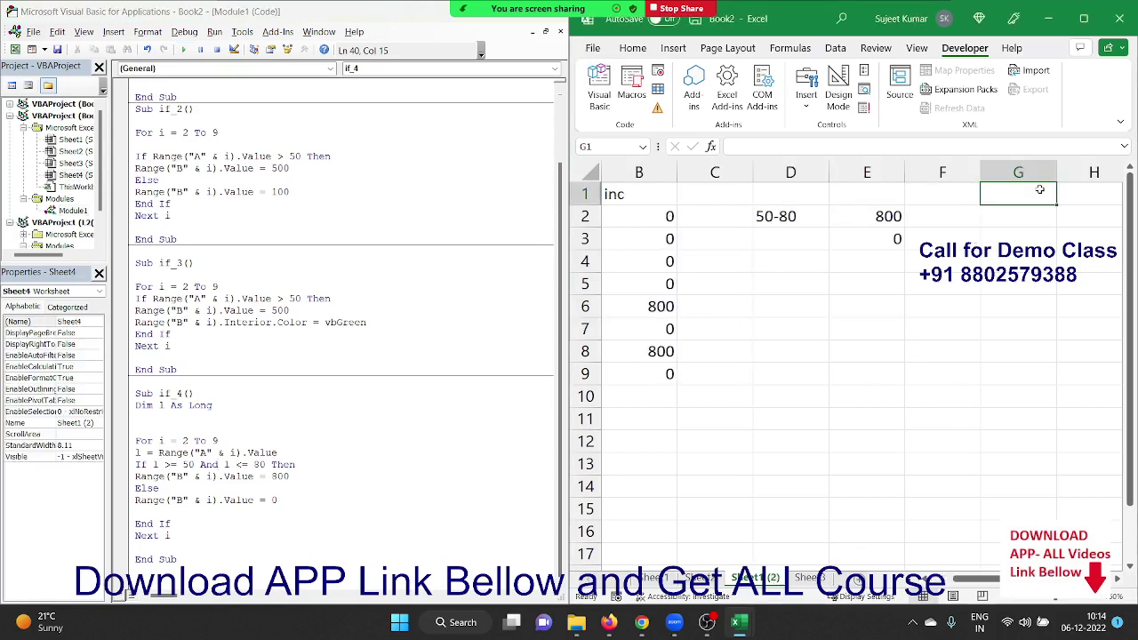
pyautogui.press('Right')
pyautogui.press('Right')
pyautogui.press('Right')
pyautogui.press('Left')
pyautogui.press('Left')
pyautogui.press('Left')
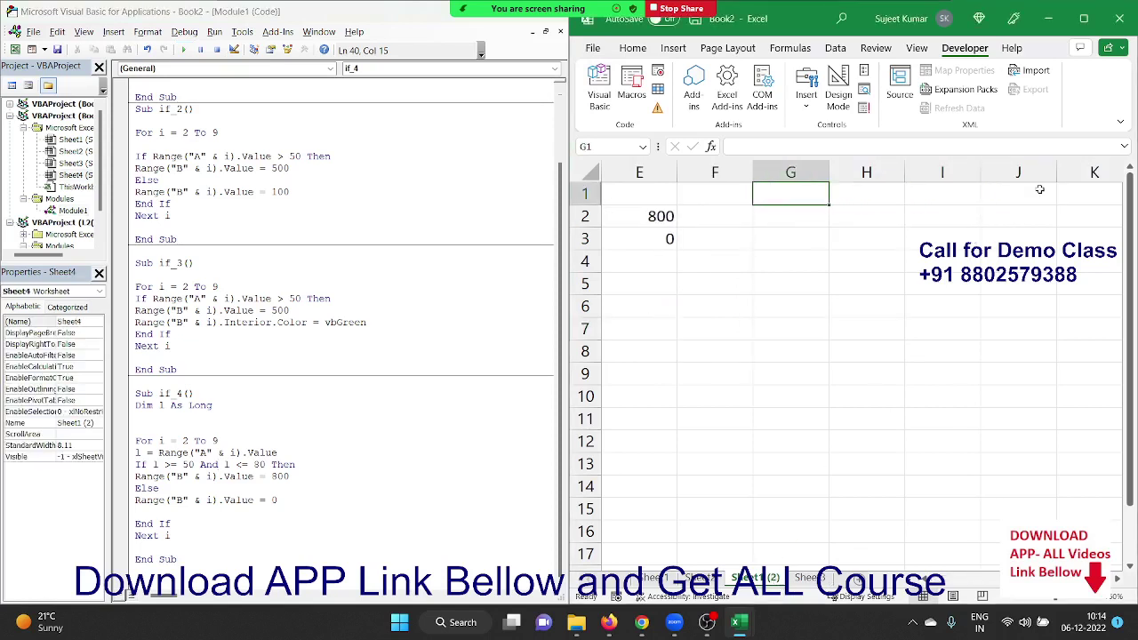
pyautogui.write('Days')
pyautogui.press('Return')
pyautogui.write('S')
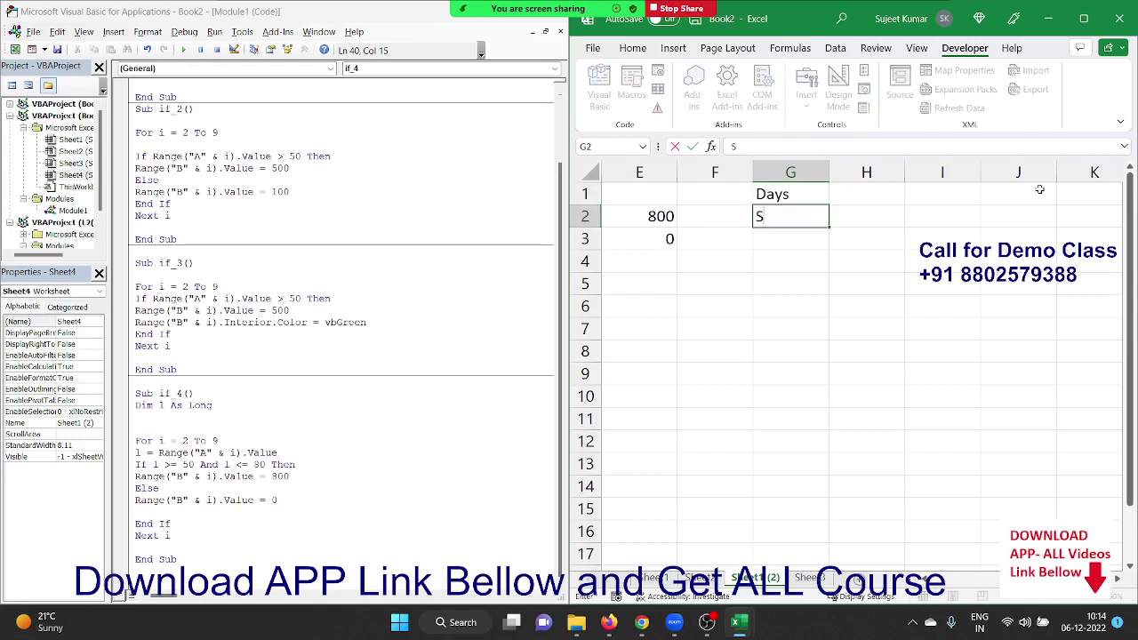
pyautogui.write('at')
pyautogui.press('Return')
pyautogui.press('Up')
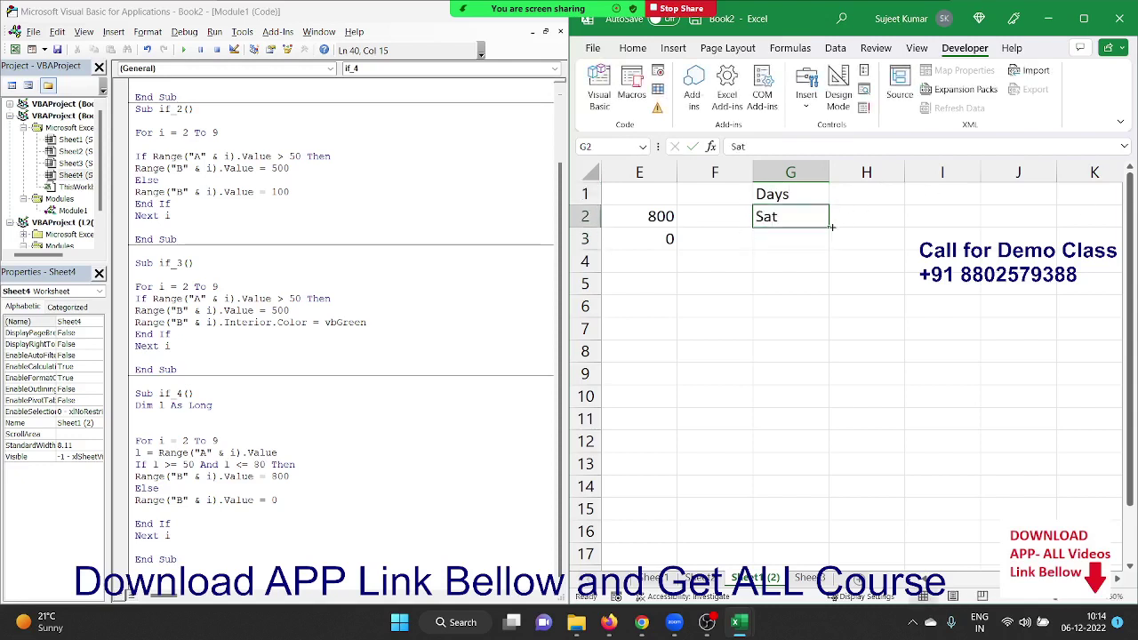
pyautogui.moveTo(830, 227); pyautogui.dragTo(836, 445)
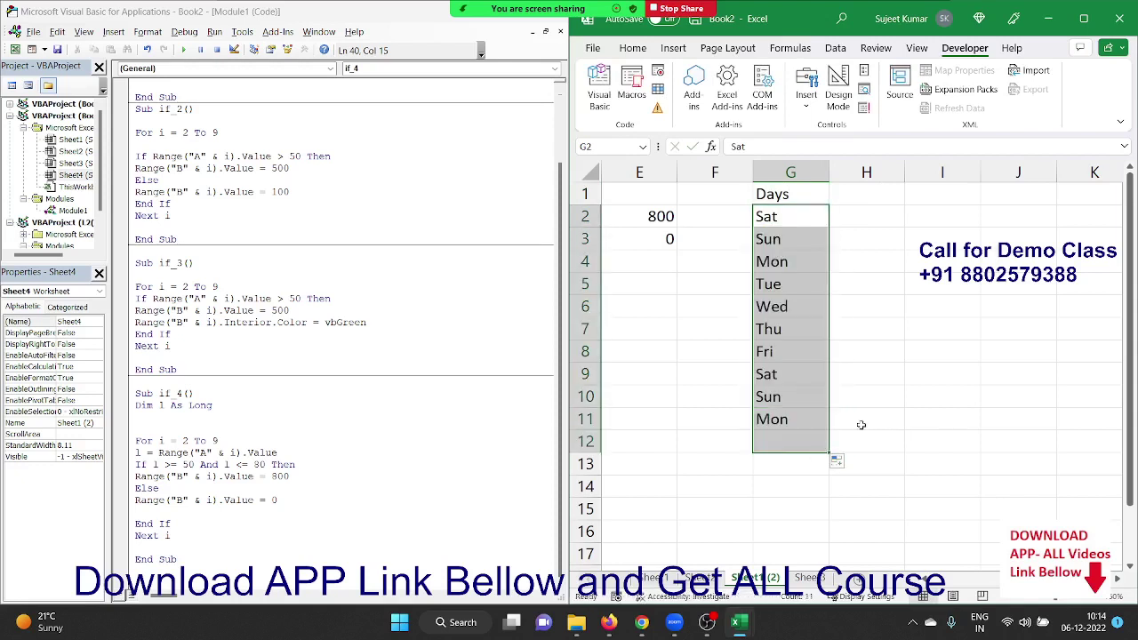
# Step: Enter the rule Sat-Sun and off in I6:J6, with open in J7
pyautogui.click(941, 300)
pyautogui.write('Sa')
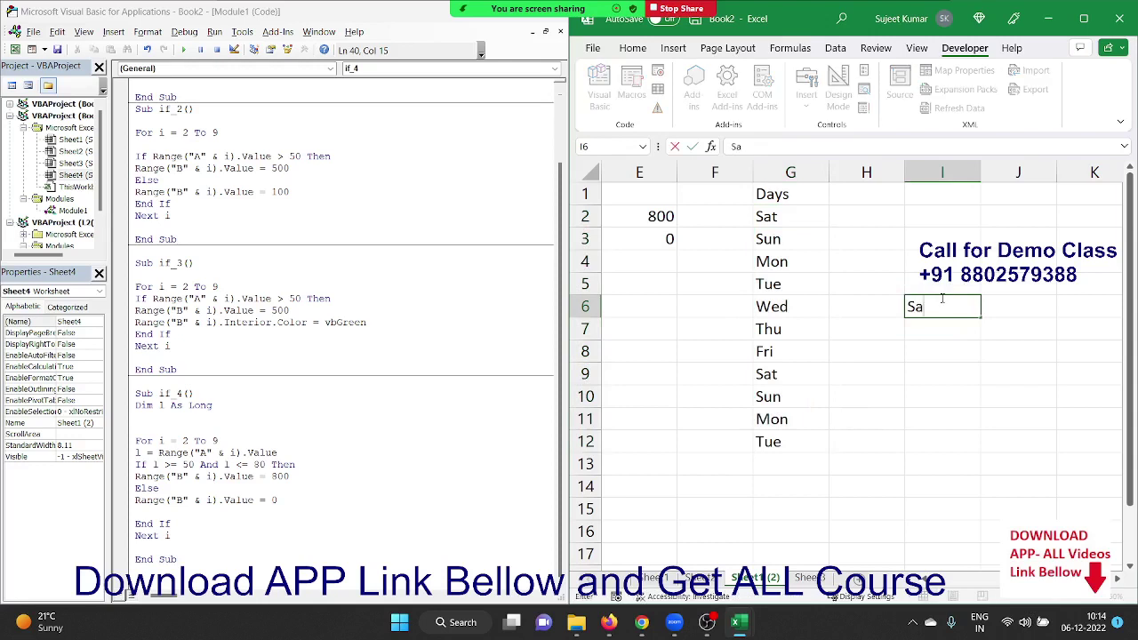
pyautogui.write('t-S')
pyautogui.write('un')
pyautogui.press('Tab')
pyautogui.write('o')
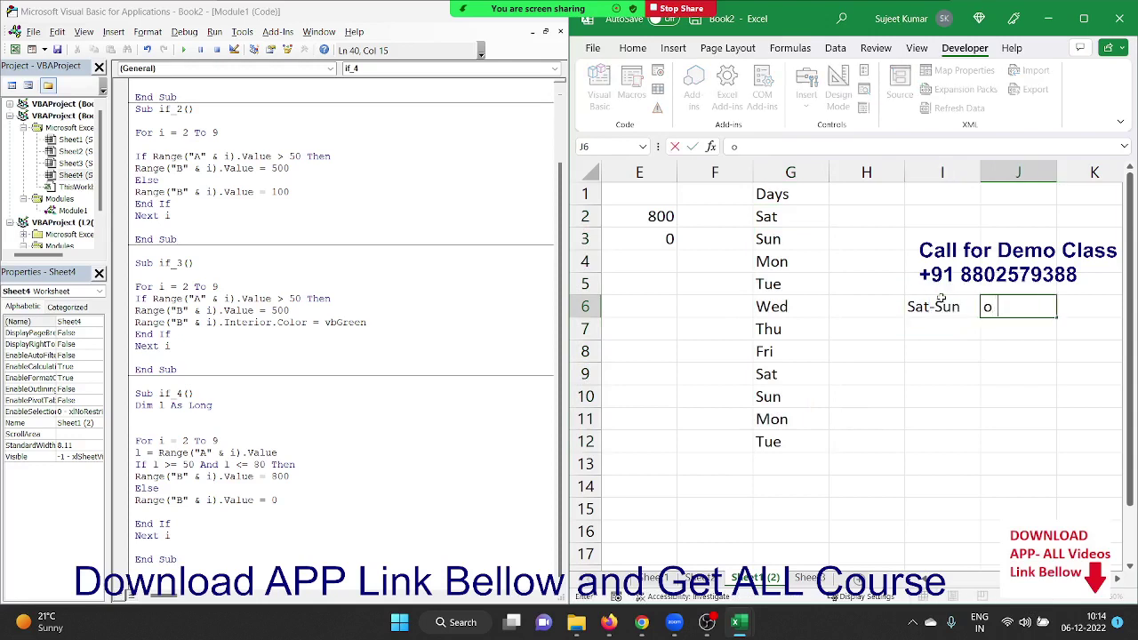
pyautogui.write('ff')
pyautogui.press('Return')
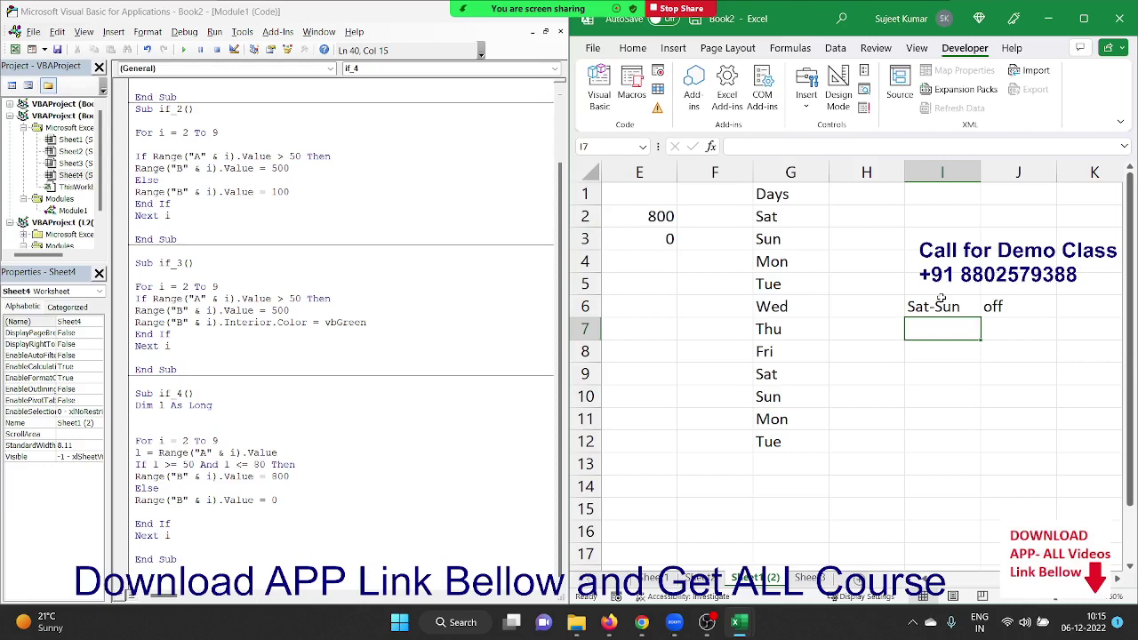
pyautogui.press('Tab')
pyautogui.write('open')
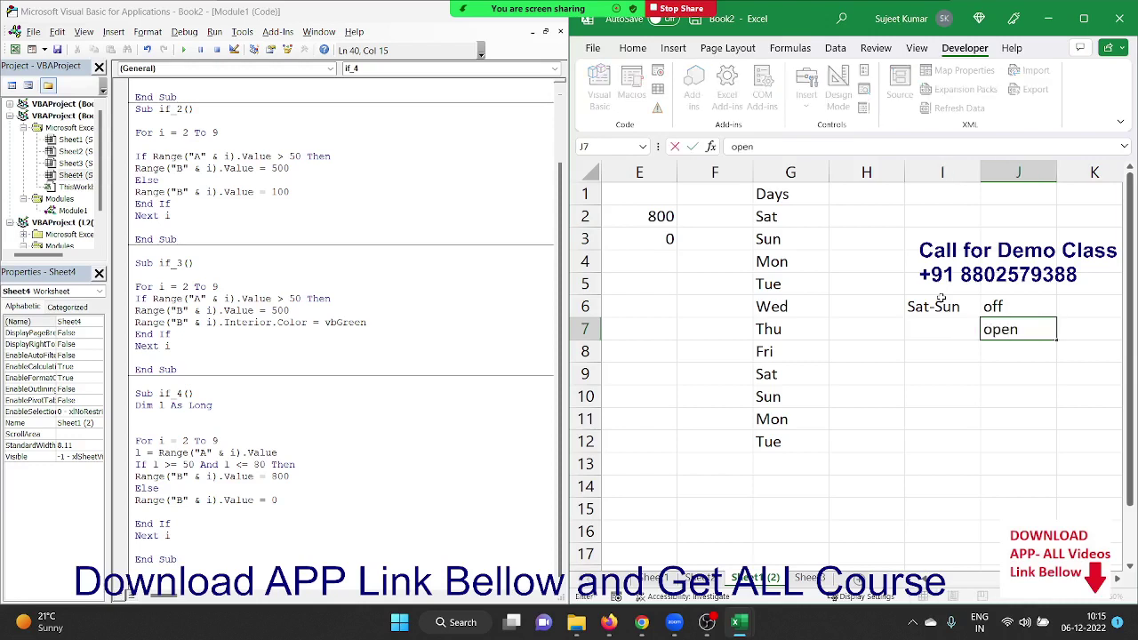
pyautogui.click(847, 433)
# Step: Copy the if_4 macro and paste a duplicate below the last macro in the module
pyautogui.click(194, 567)
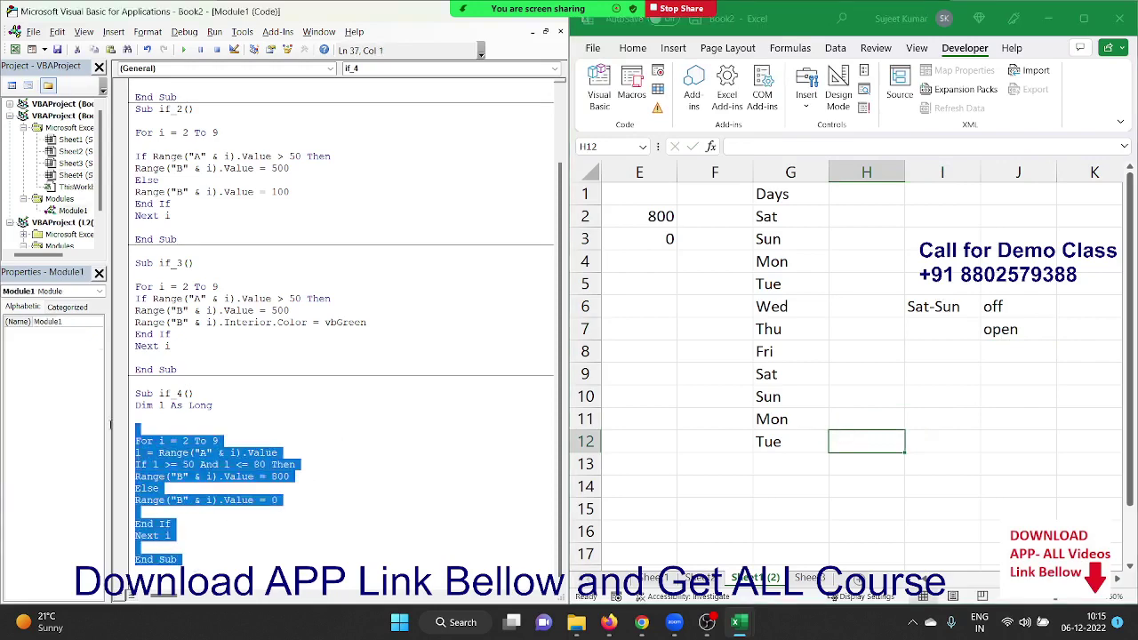
pyautogui.hotkey('shift', 'Up')
pyautogui.hotkey('shift', 'Up')
pyautogui.hotkey('shift', 'Up')
pyautogui.hotkey('ctrl', 'c')
pyautogui.press('Down')
pyautogui.press('Down')
pyautogui.press('Down')
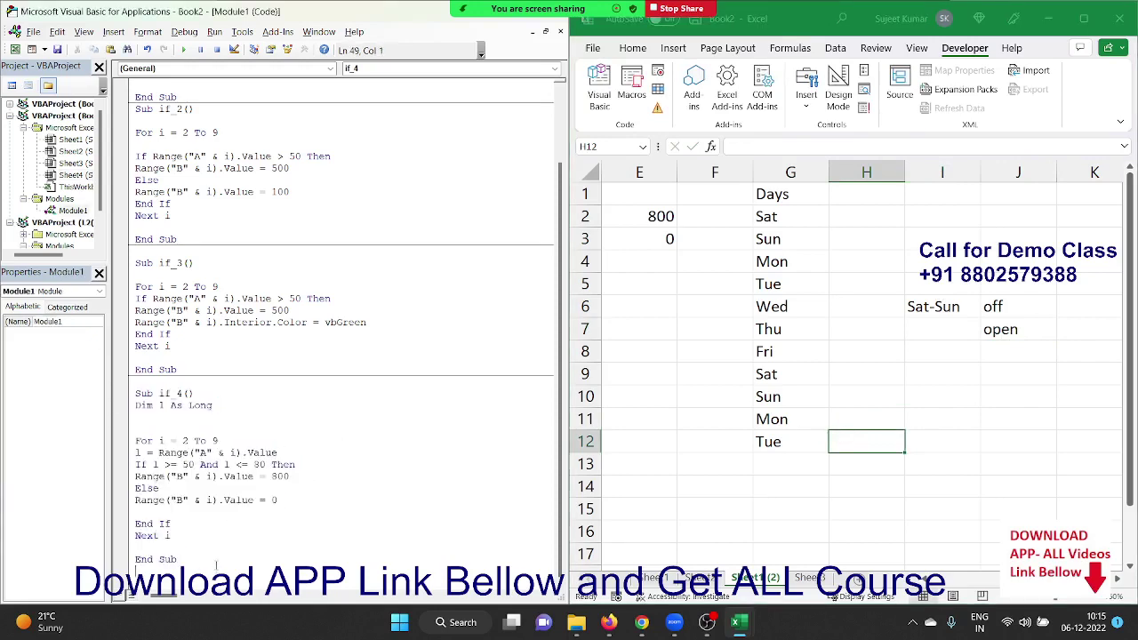
pyautogui.scroll(-2, 160, 281)
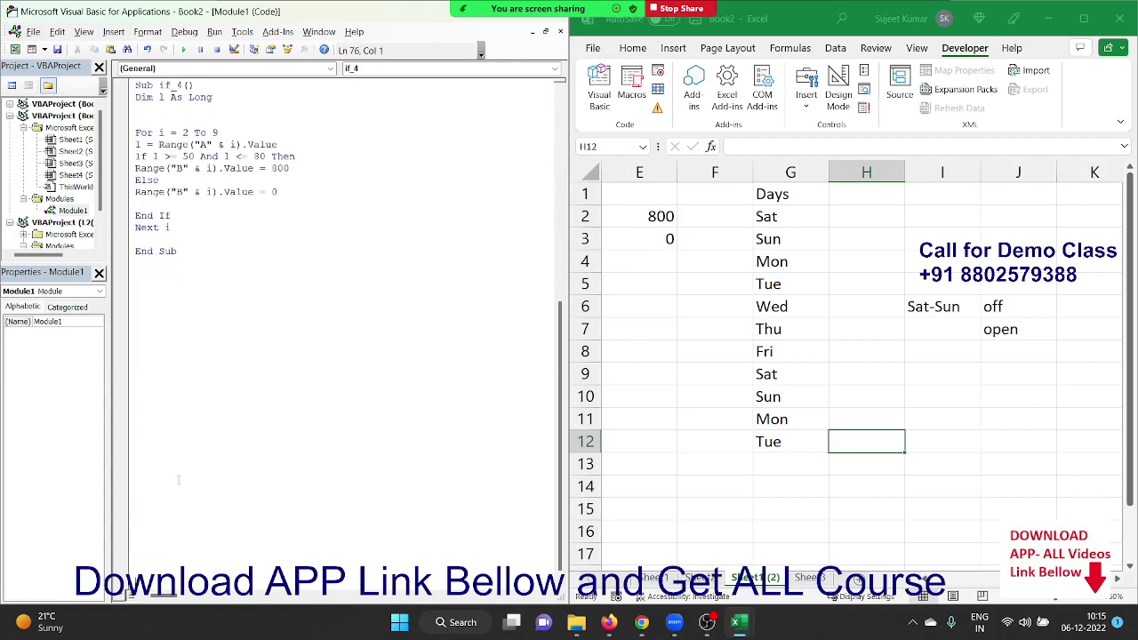
pyautogui.click(162, 277)
pyautogui.hotkey('ctrl', 'v')
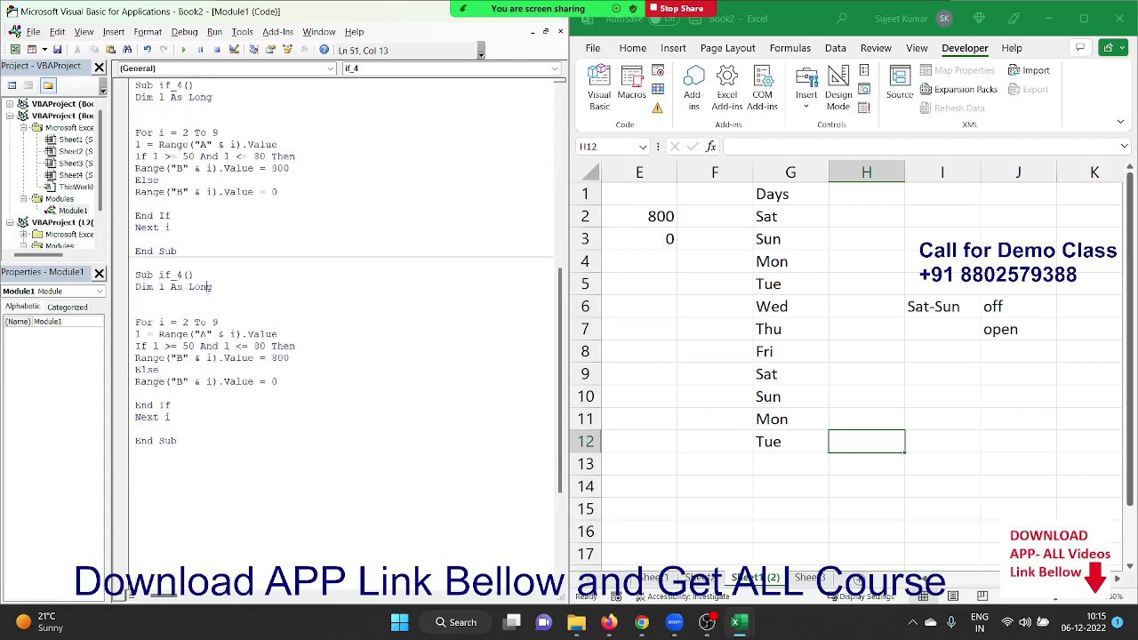
# Step: Declare d as String in the copy and read its value from column G
pyautogui.doubleClick(200, 286)
pyautogui.press('BackSpace')
pyautogui.press('BackSpace')
pyautogui.press('BackSpace')
pyautogui.press('BackSpace')
pyautogui.press('BackSpace')
pyautogui.press('BackSpace')
pyautogui.write('d as s')
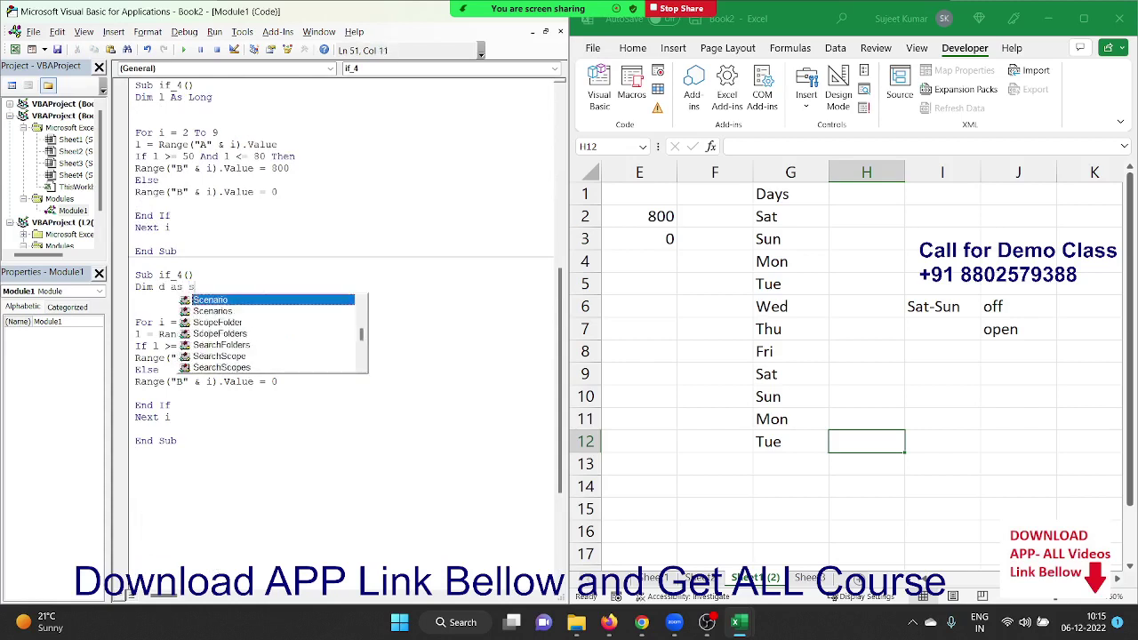
pyautogui.write('tr')
pyautogui.press('Tab')
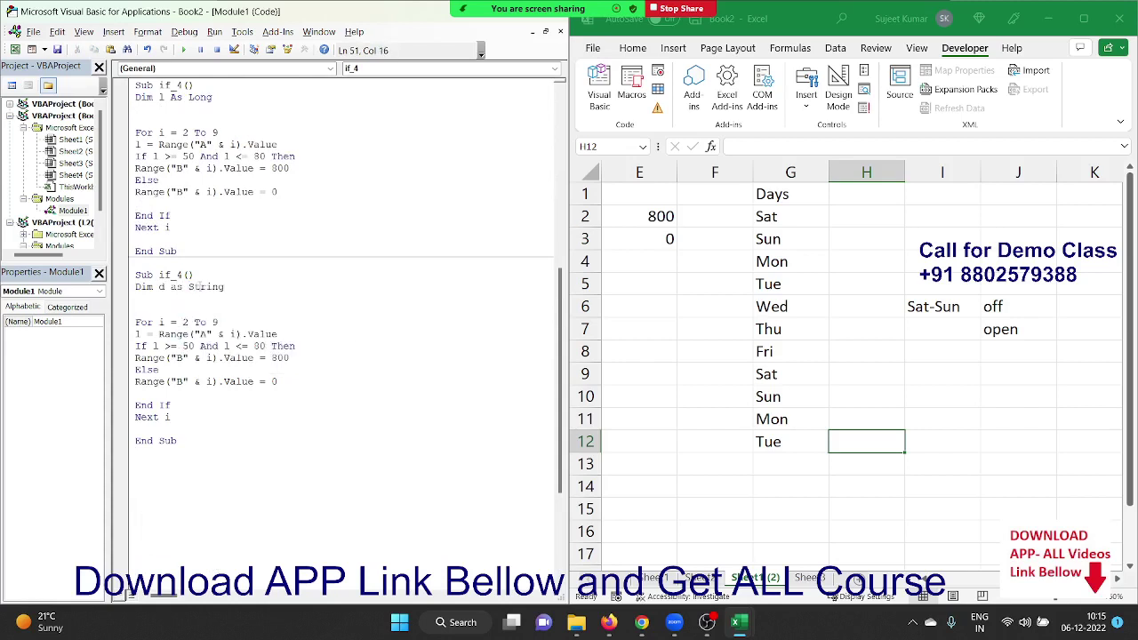
pyautogui.doubleClick(138, 335)
pyautogui.write('d')
pyautogui.doubleClick(201, 335)
pyautogui.write('g')
# Step: Change the If condition to d="Sat" Or d="Sun" Then
pyautogui.click(194, 347)
pyautogui.moveTo(295, 346); pyautogui.dragTo(153, 347)
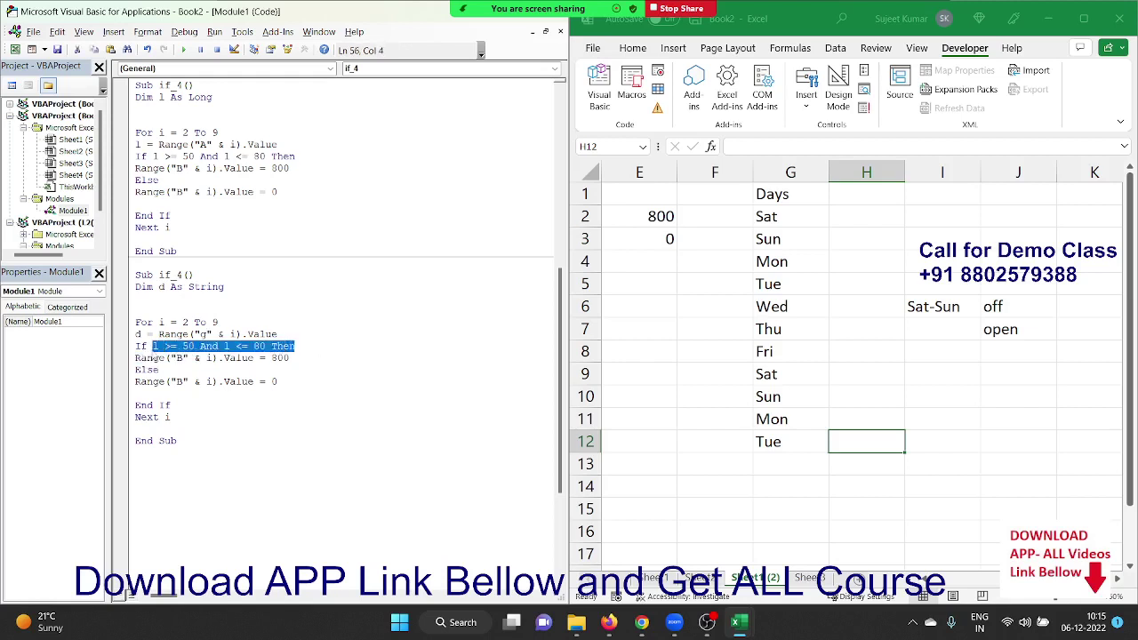
pyautogui.write('d')
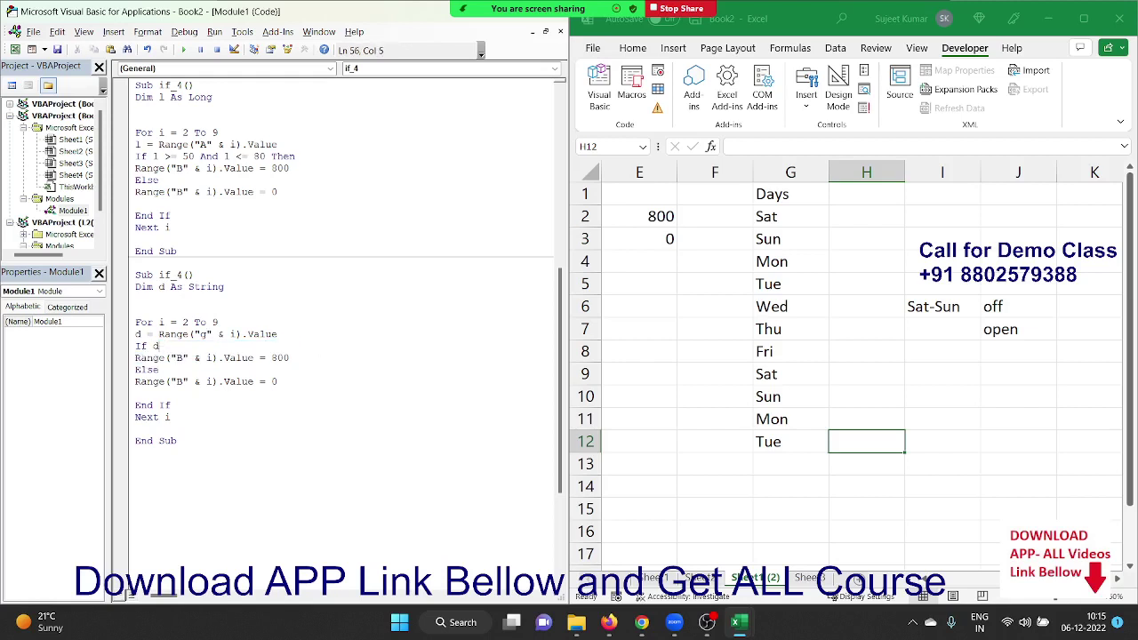
pyautogui.write('="Sa')
pyautogui.write('t"  O')
pyautogui.write('R D=')
pyautogui.write('"Sun')
pyautogui.write('" ')
pyautogui.write('then')
pyautogui.click(192, 449)
# Step: Point both the true and Else branches at column H instead of B
pyautogui.doubleClick(184, 358)
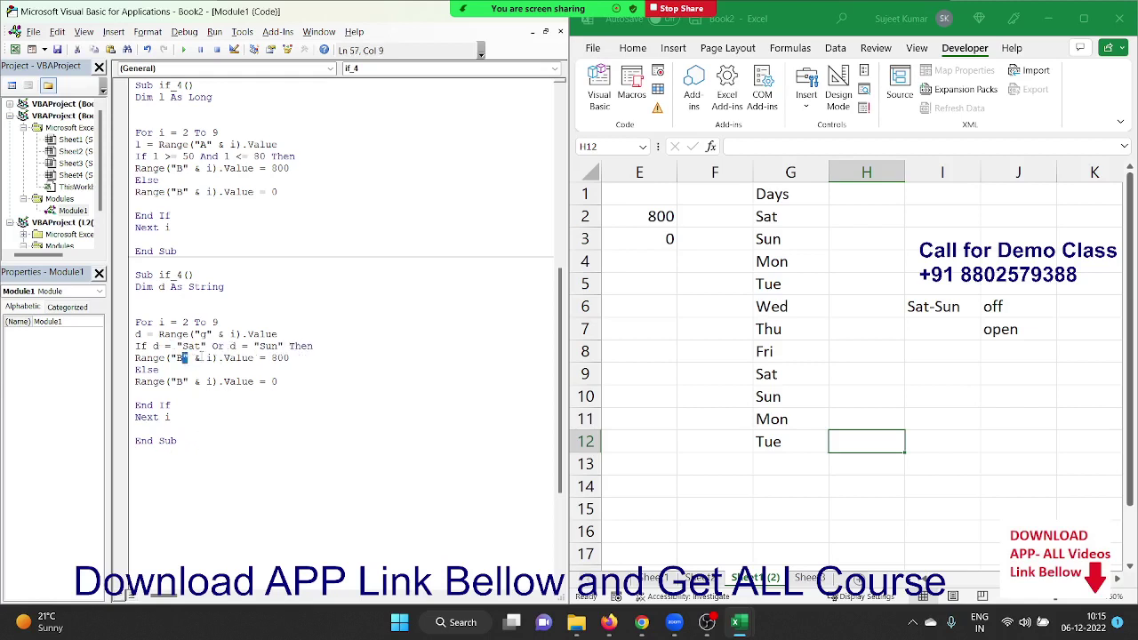
pyautogui.press('BackSpace')
pyautogui.write('H')
pyautogui.click(181, 381)
pyautogui.press('BackSpace')
pyautogui.write('h')
# Step: Make the true branch write "OFF" and the Else branch write "OPEN"
pyautogui.doubleClick(280, 358)
pyautogui.press('BackSpace')
pyautogui.write('"O')
pyautogui.write('FF')
pyautogui.write('"')
pyautogui.click(278, 382)
pyautogui.press('BackSpace')
pyautogui.write('"OPE')
pyautogui.write('N"')
pyautogui.click(159, 369)
# Step: Rename the duplicate macro to if_5 after the ambiguous-name error, then run it
pyautogui.click(183, 50)
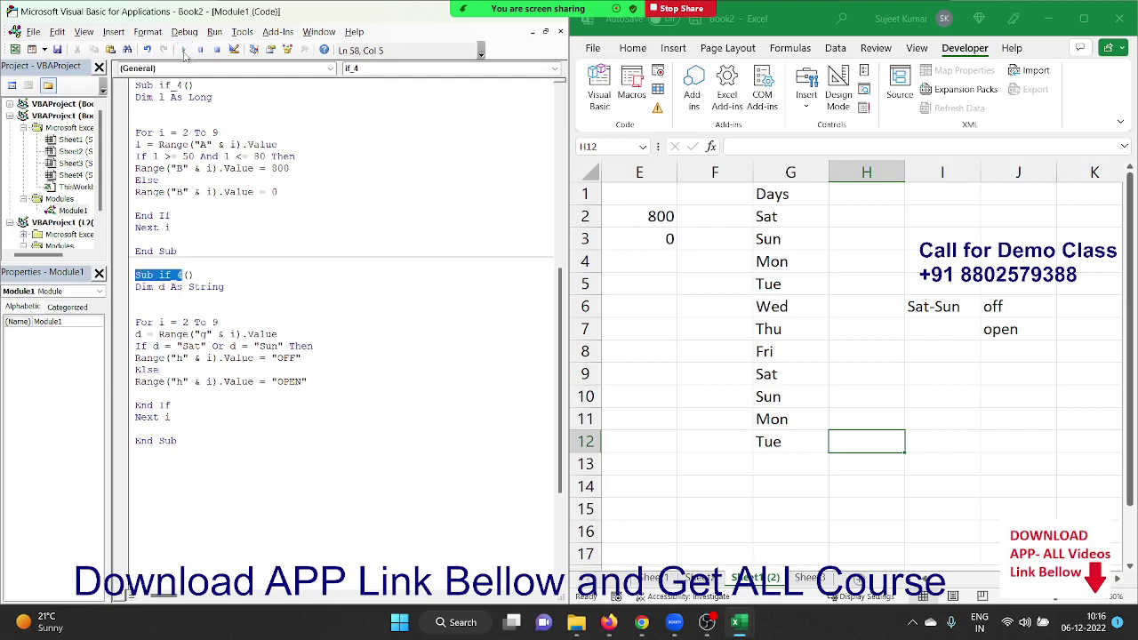
pyautogui.click(559, 370)
pyautogui.click(188, 287)
pyautogui.click(182, 275)
pyautogui.press('BackSpace')
pyautogui.write('5')
pyautogui.click(205, 333)
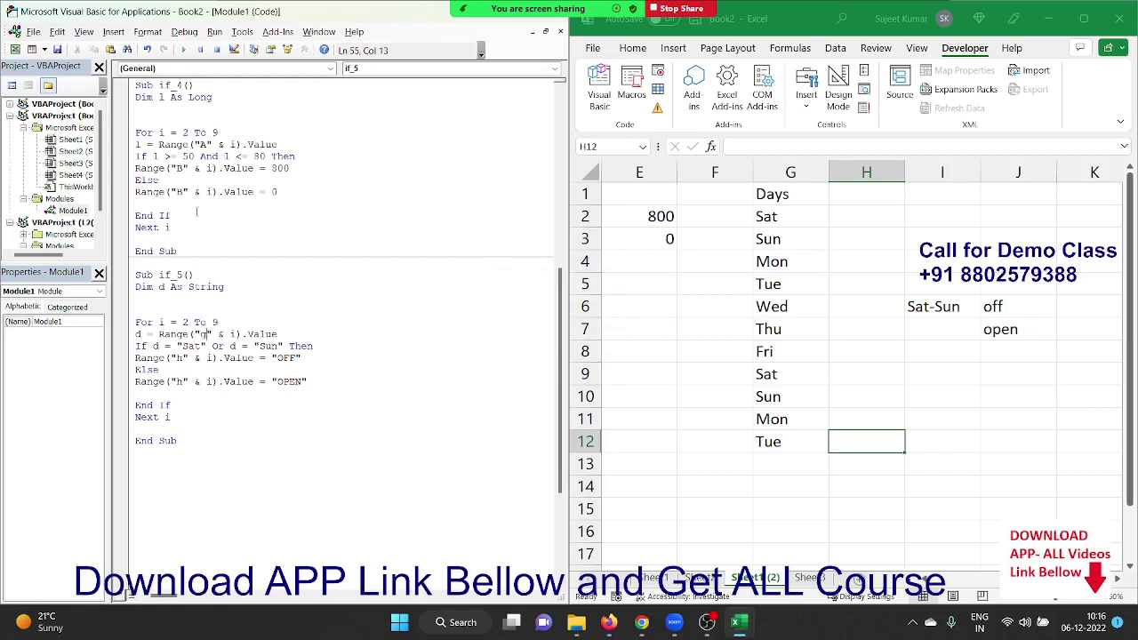
pyautogui.click(184, 50)
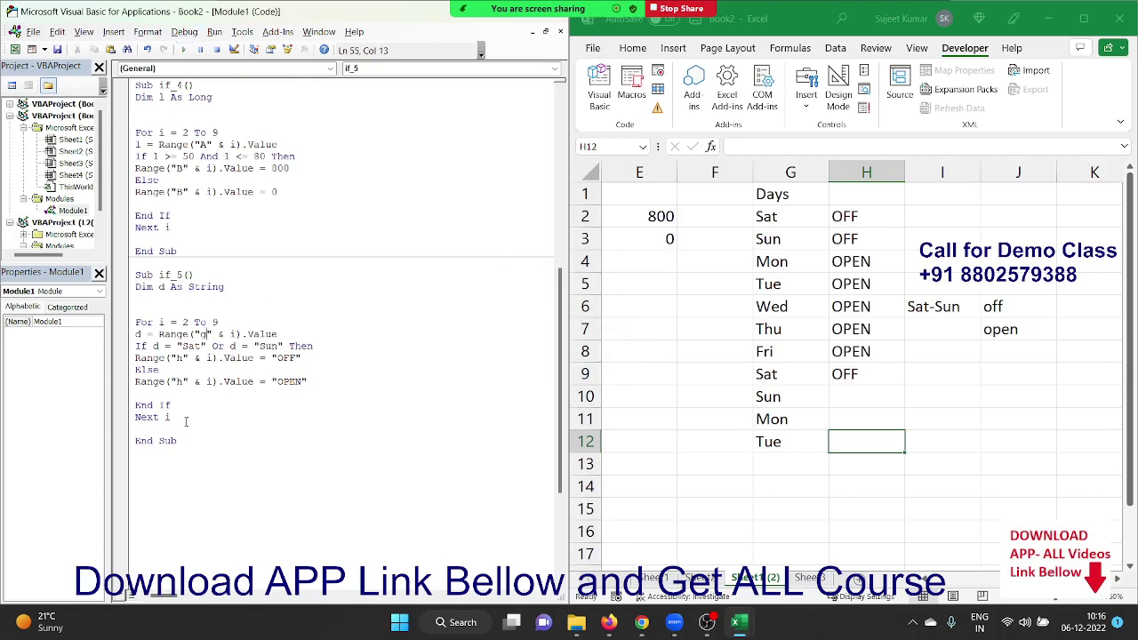
# Step: Start replacing the For loop's fixed end 9 with a Range last-row expression
pyautogui.click(222, 310)
pyautogui.doubleClick(217, 322)
pyautogui.press('BackSpace')
pyautogui.write('range')
pyautogui.write('("A')
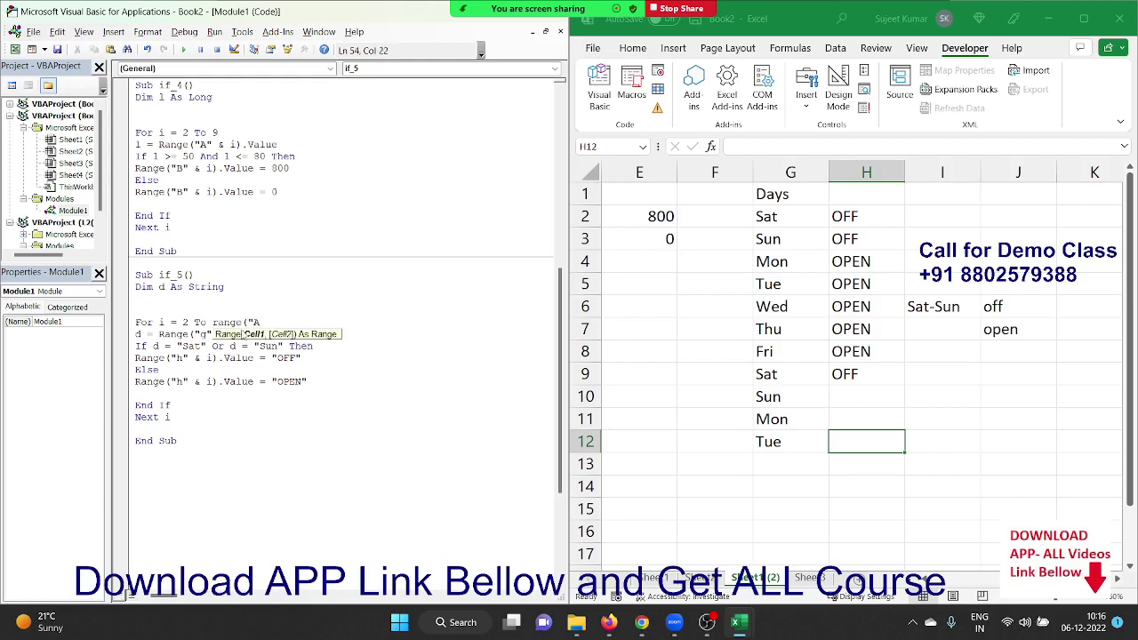
# Step: End the loop at Range("g65000").End(xlUp).Row and rerun if_5 to fill H10:H12
pyautogui.press('BackSpace')
pyautogui.write('g65000"')
pyautogui.write(').E')
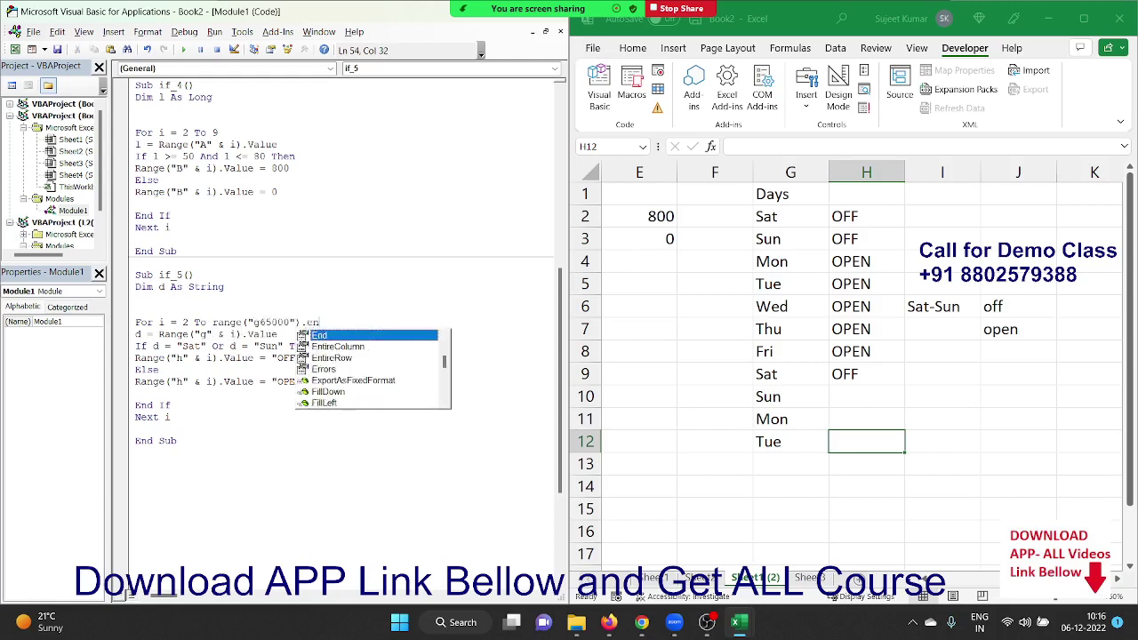
pyautogui.write('nd(')
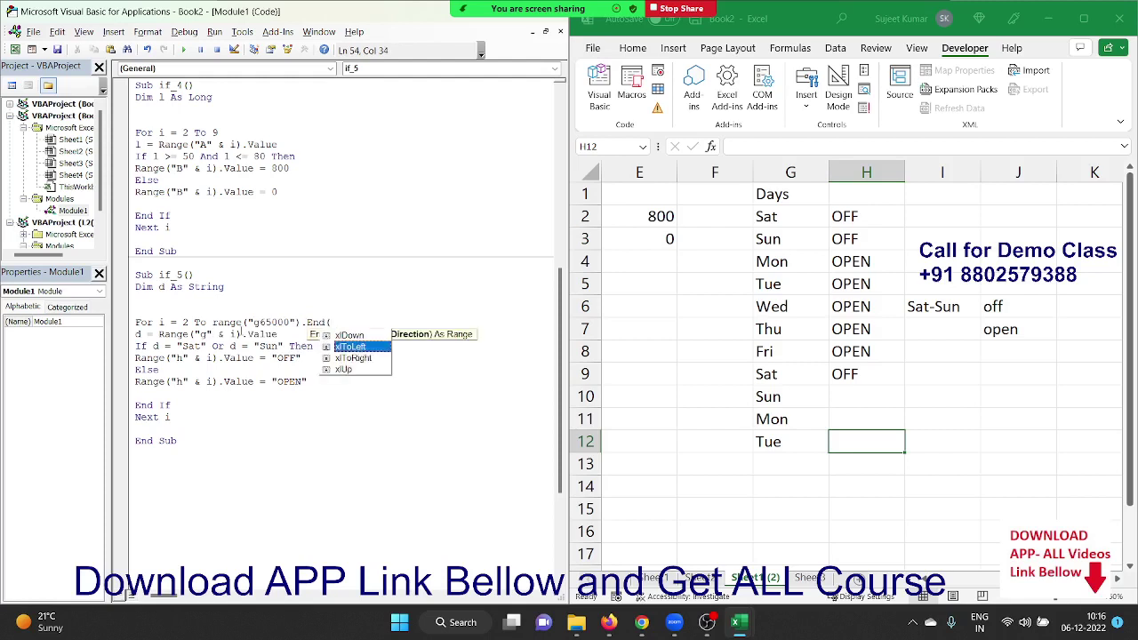
pyautogui.write('xlUp).')
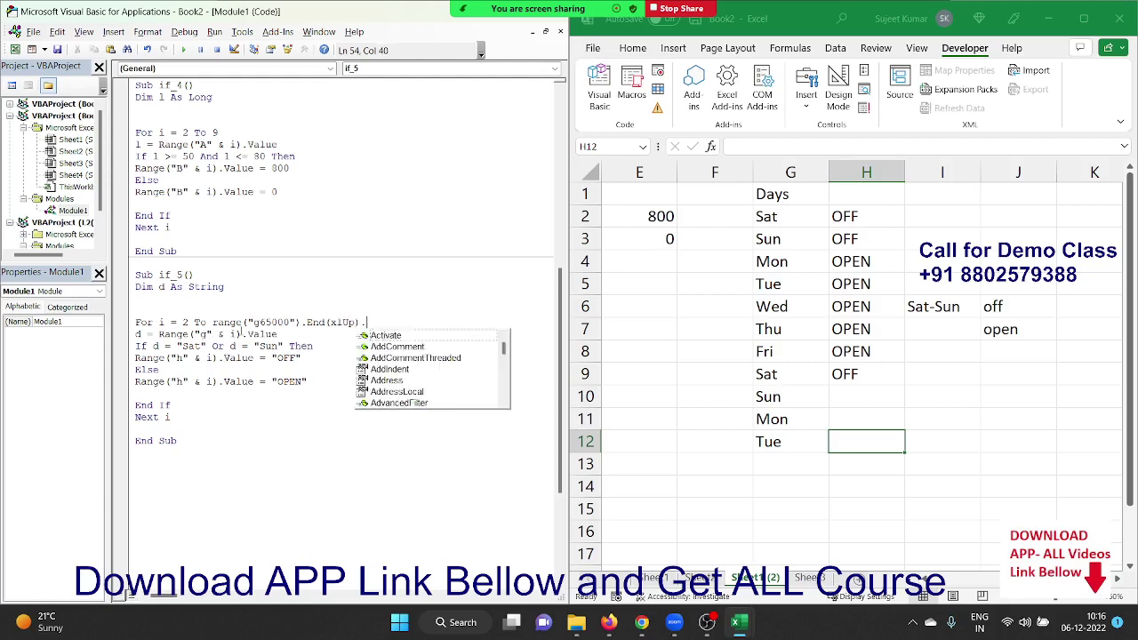
pyautogui.write('Row')
pyautogui.press('Escape')
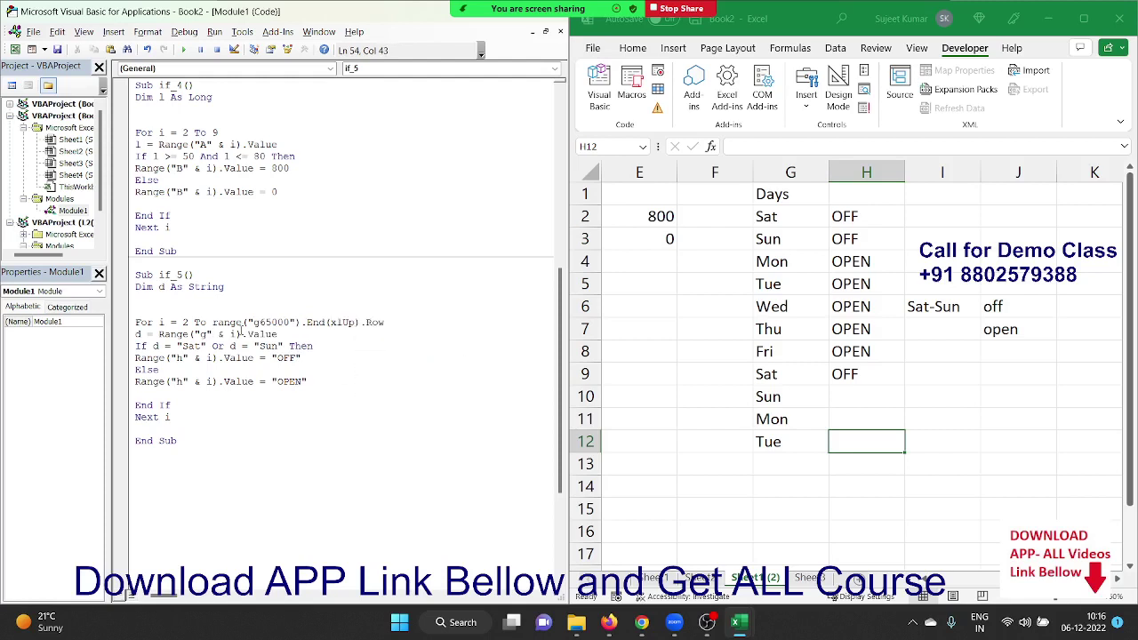
pyautogui.click(254, 380)
pyautogui.click(185, 50)
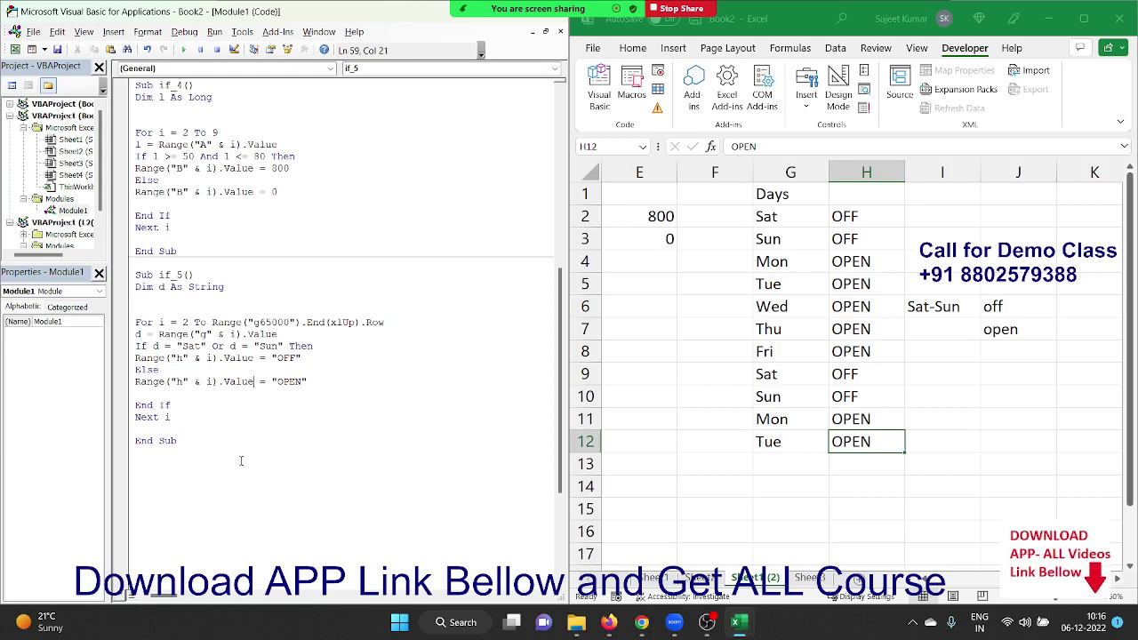
# Step: Select the full Module1 code, if_1 through if_5, to copy it
pyautogui.moveTo(233, 451)
pyautogui.mouseDown()
pyautogui.moveTo(179, 131)
pyautogui.moveTo(138, 81)
pyautogui.mouseUp()
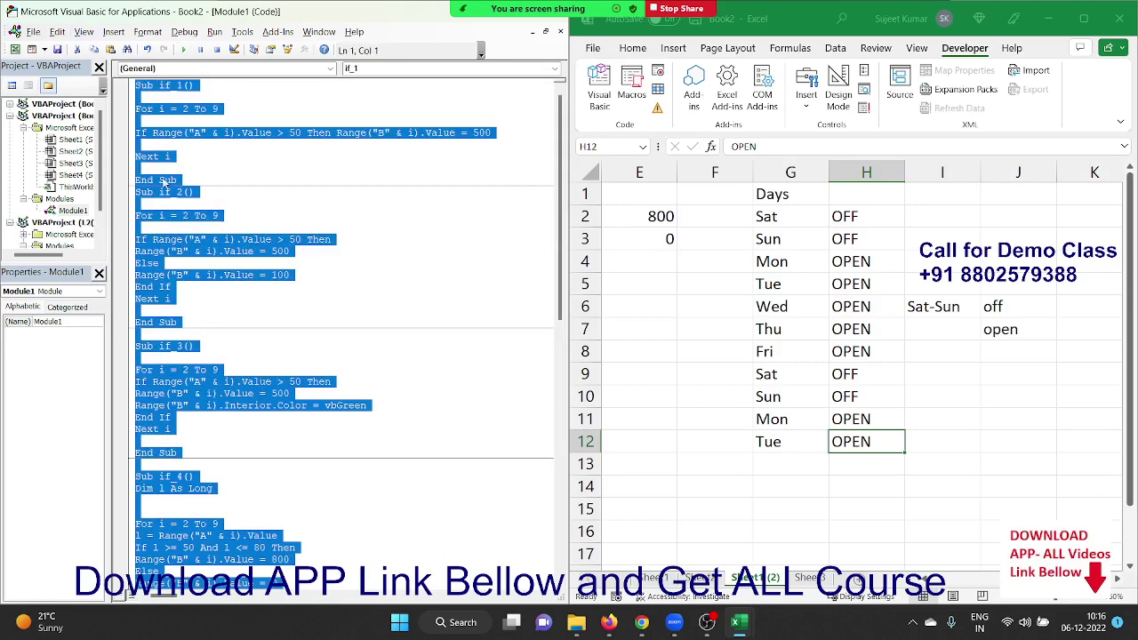
pyautogui.scroll(-3, 205, 322)
pyautogui.scroll(-3, 205, 322)
pyautogui.scroll(-4, 208, 324)
pyautogui.scroll(-3, 205, 327)
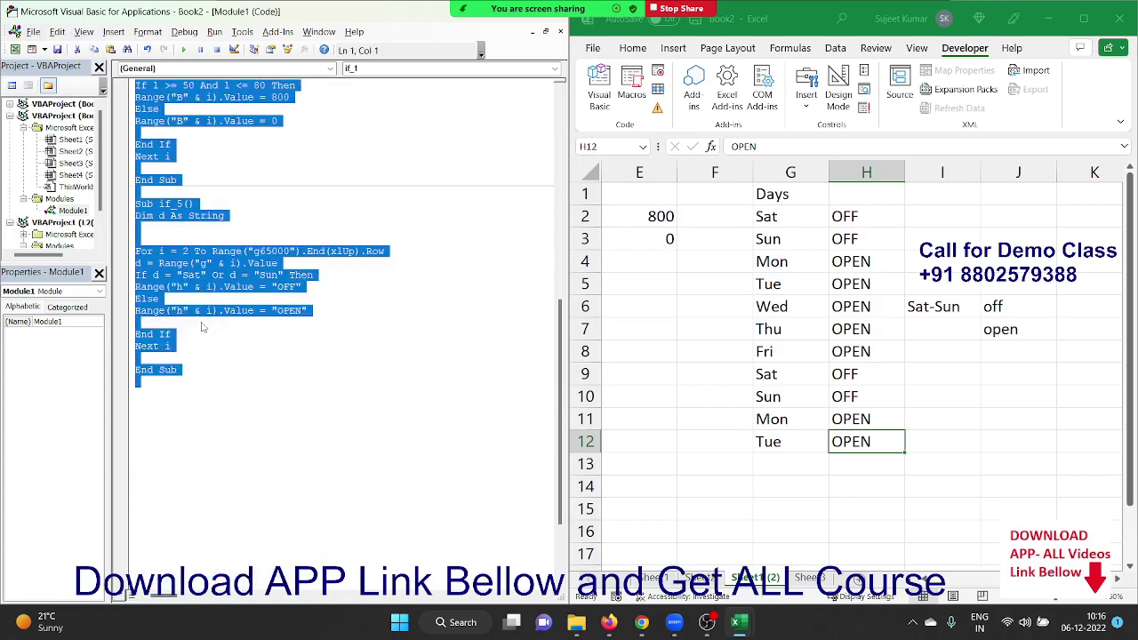
pyautogui.scroll(2, 205, 316)
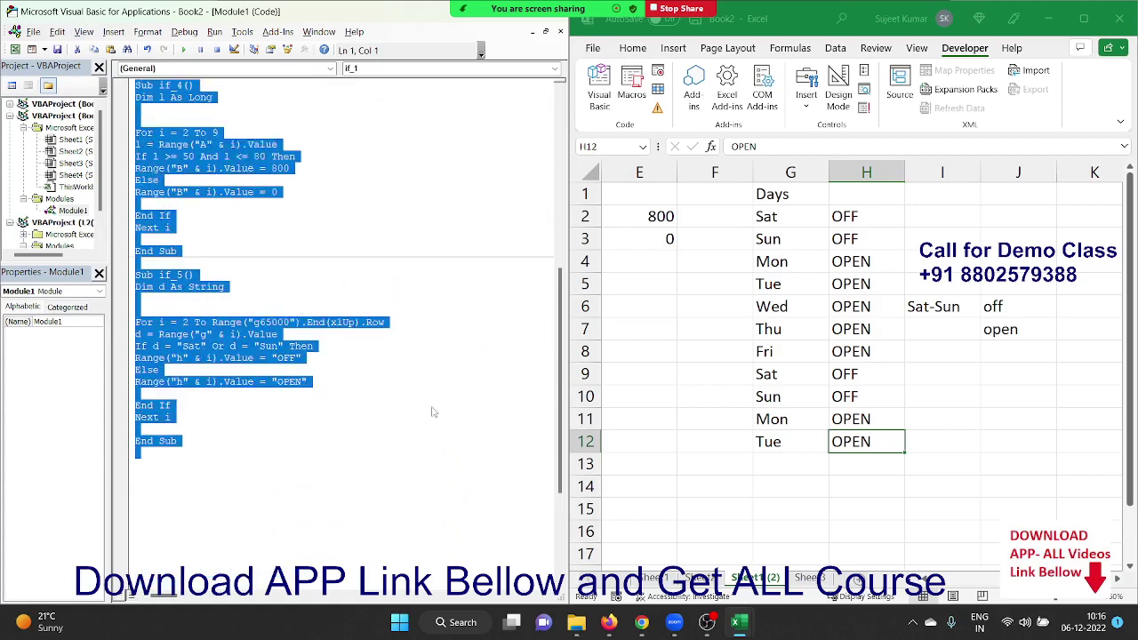
# Step: Paste the Module1 macro code into the VBA10 chat on WhatsApp Web and send it
pyautogui.moveTo(642, 624)
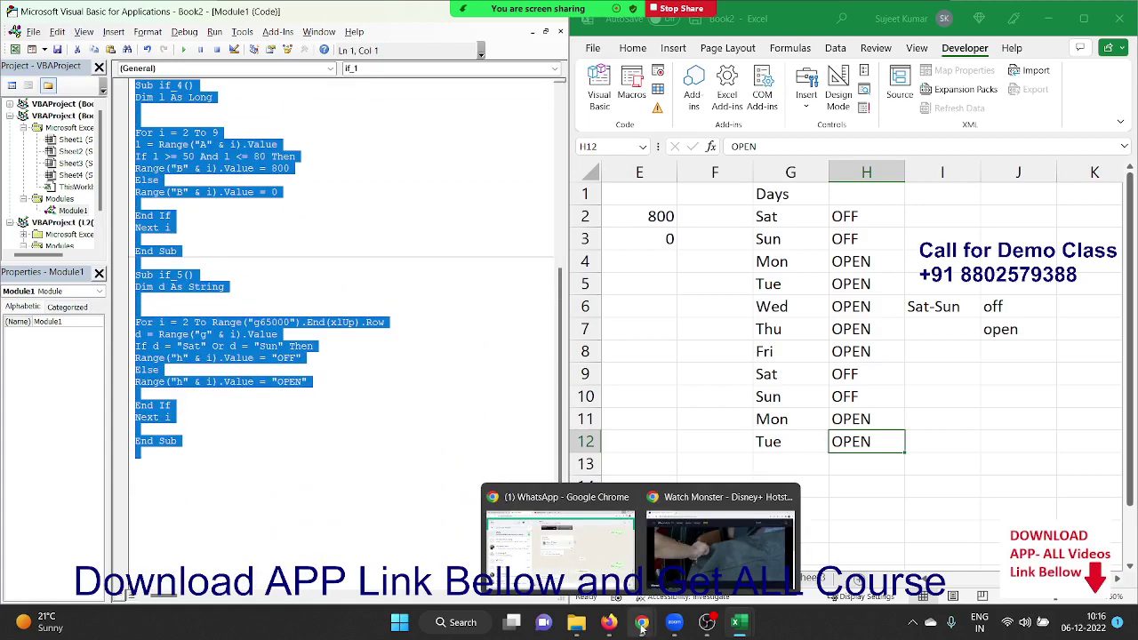
pyautogui.click(586, 534)
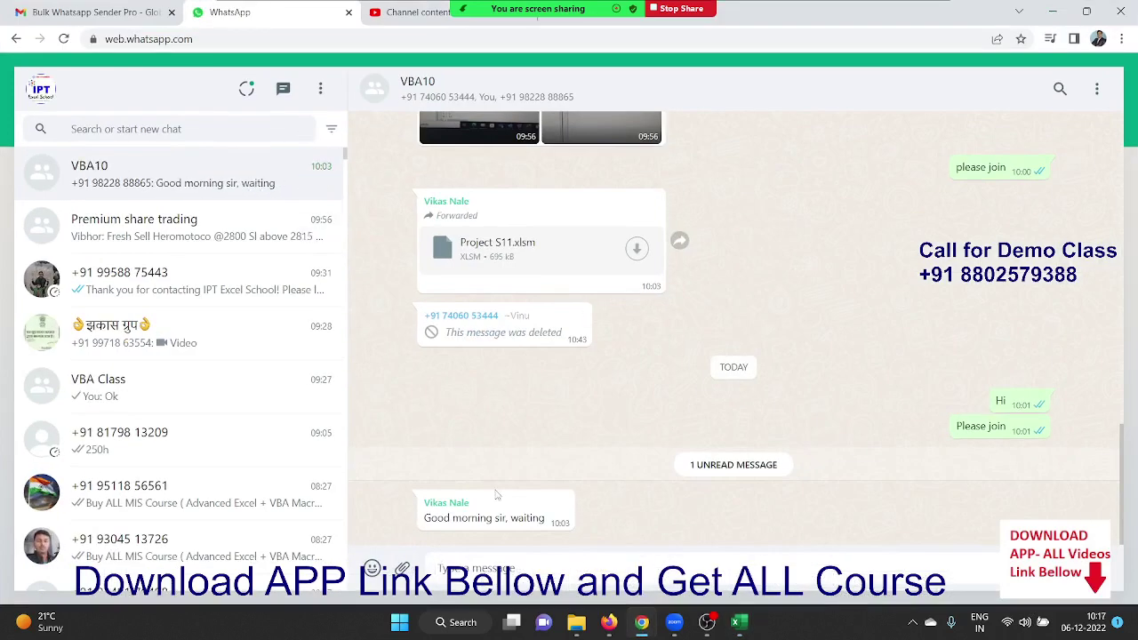
pyautogui.click(501, 558)
pyautogui.hotkey('ctrl', 'v')
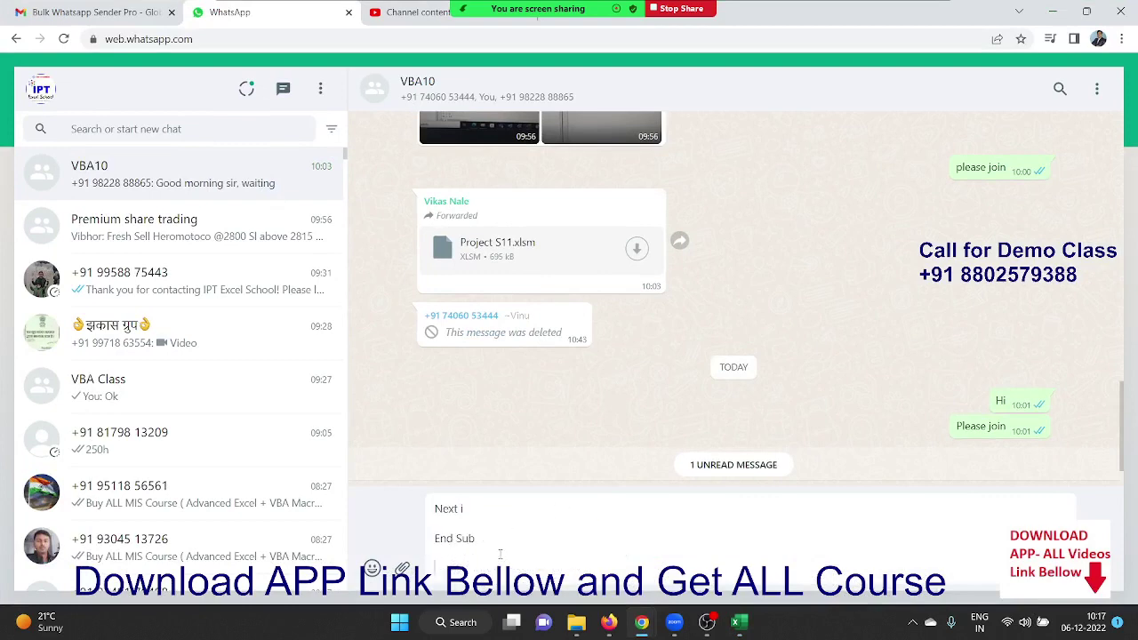
pyautogui.press('Return')
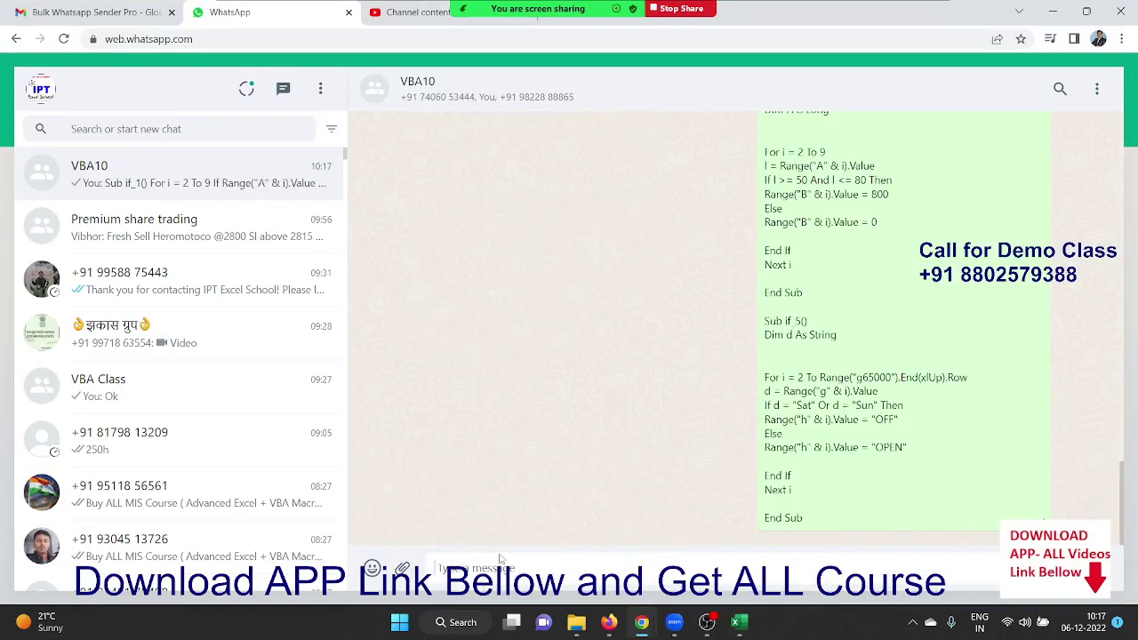